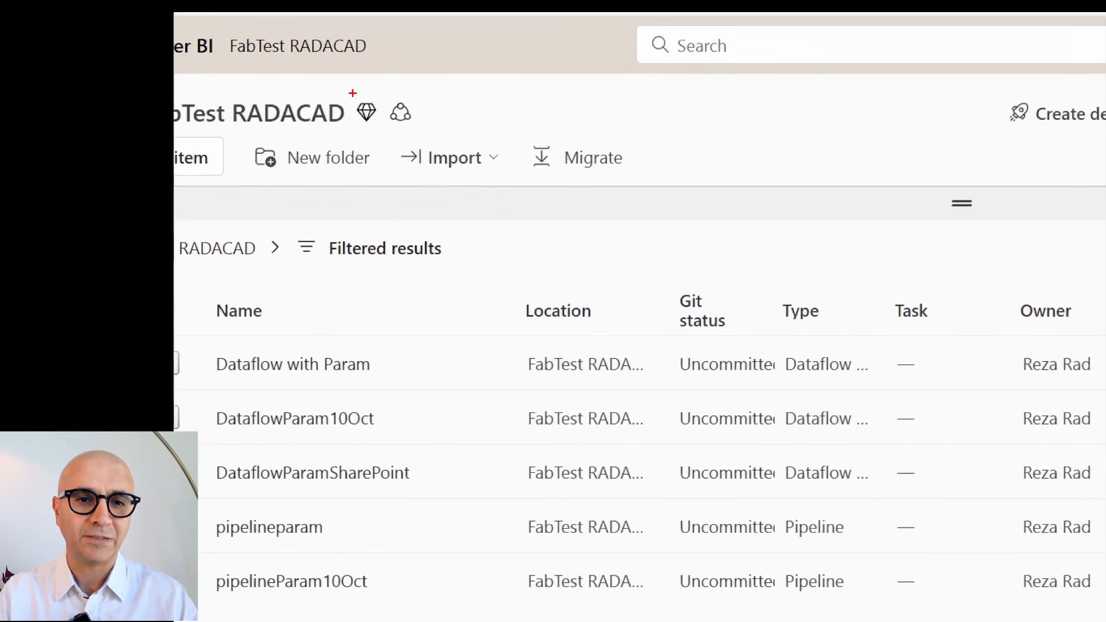
Step: Review the collections offered by the Northwind OData service in its open browser page
left_click_drag(353, 93, 378, 132)
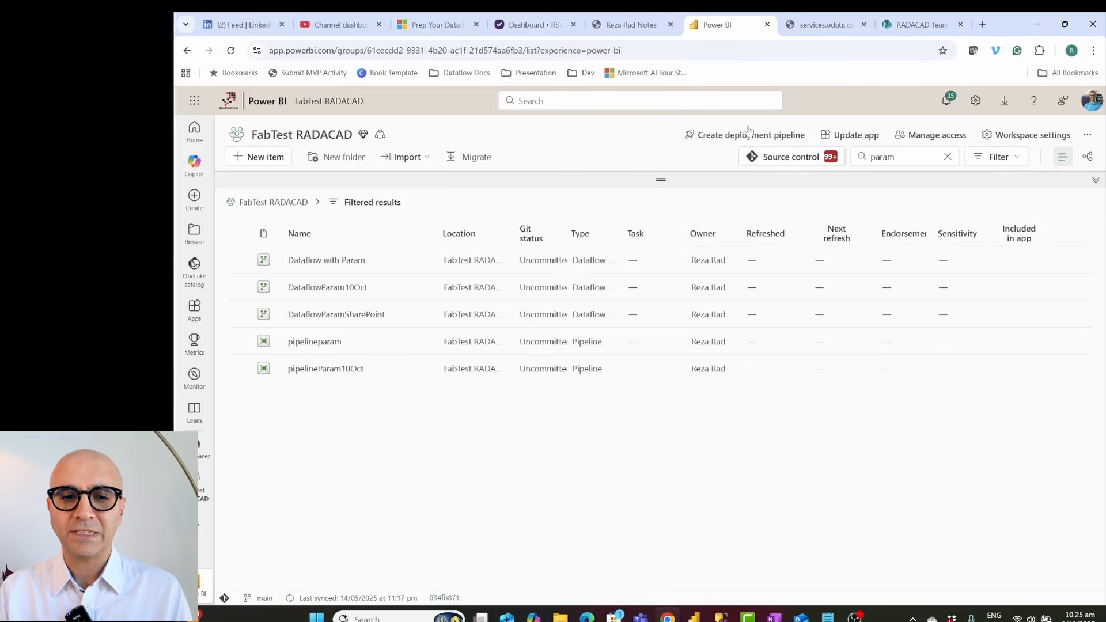
left_click(809, 24)
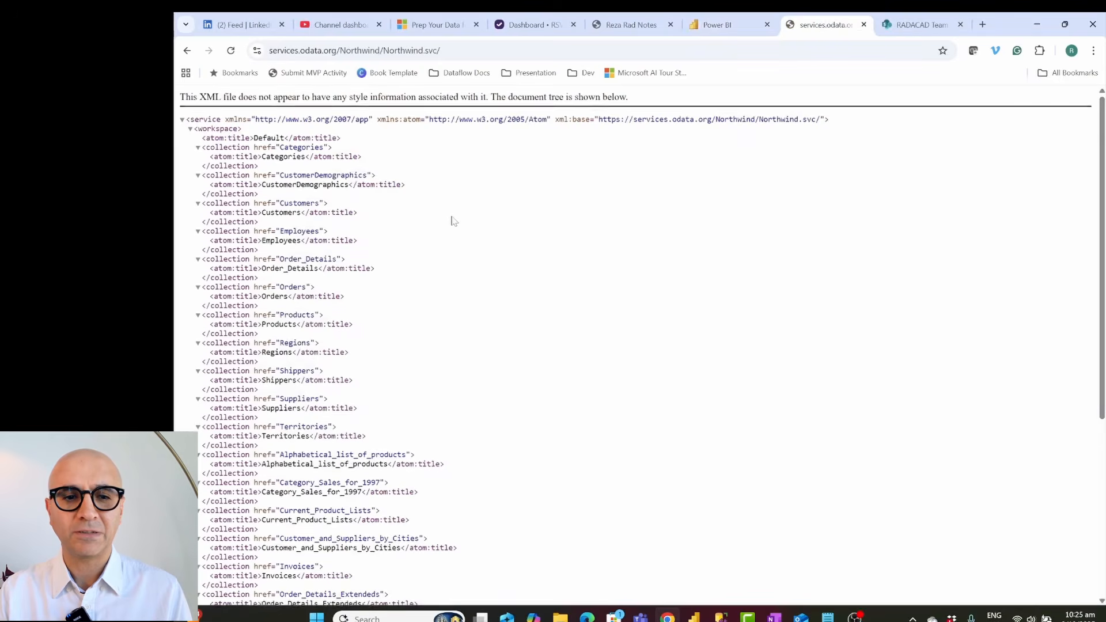
scroll(454, 221, "down", 4)
scroll(451, 217, "up", 5)
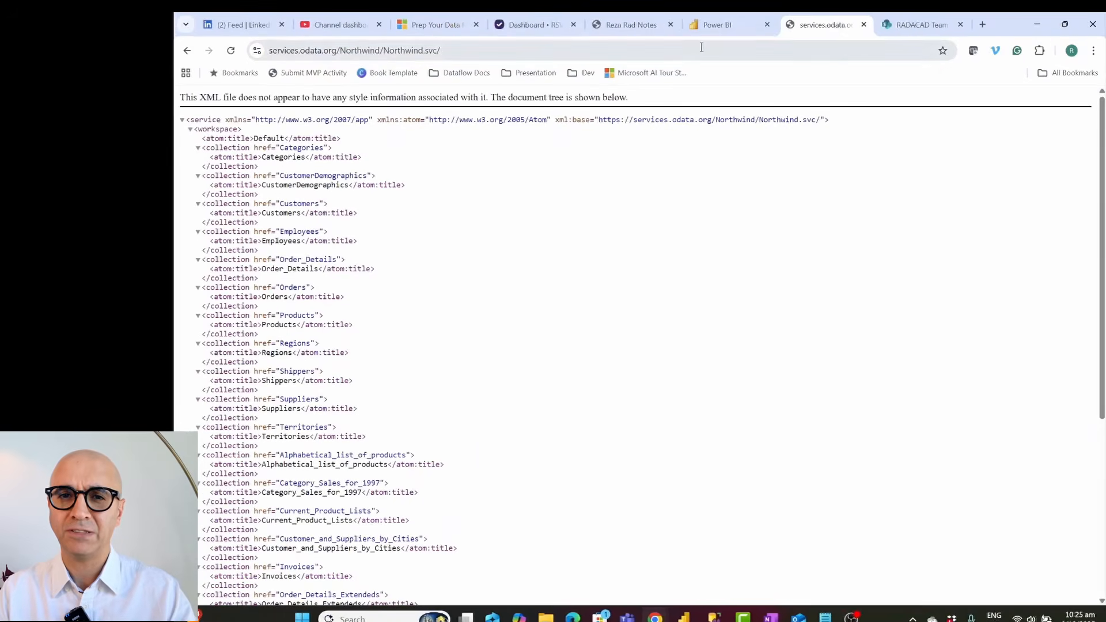
left_click(614, 50)
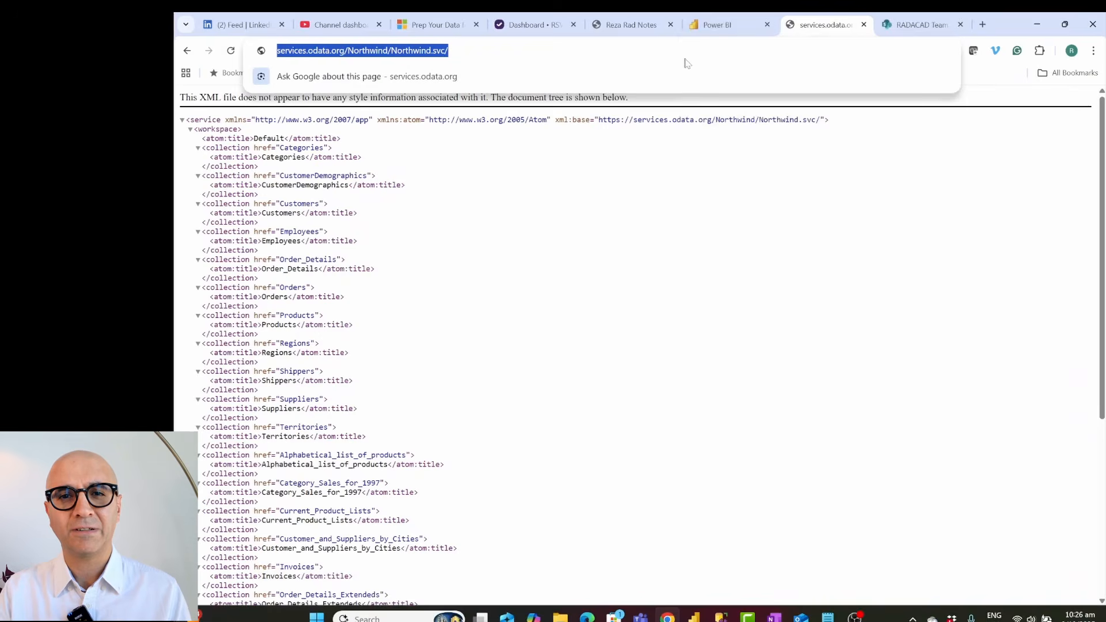
Step: Look at the contents of the xyz document library on the RADACAD Team Site in SharePoint
left_click(915, 30)
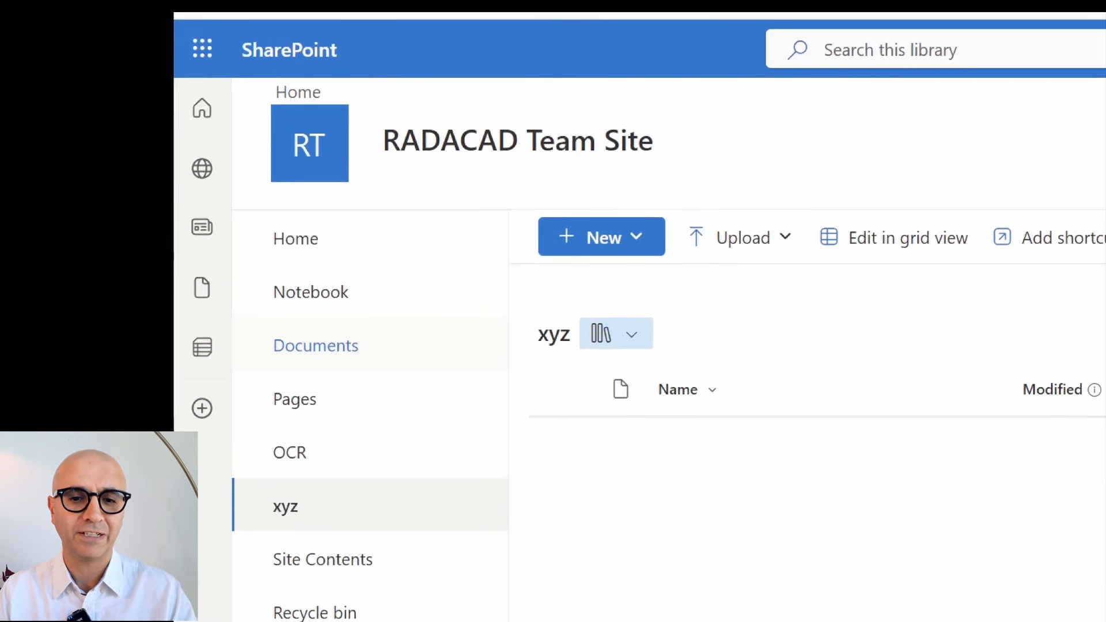
left_click_drag(556, 433, 966, 598)
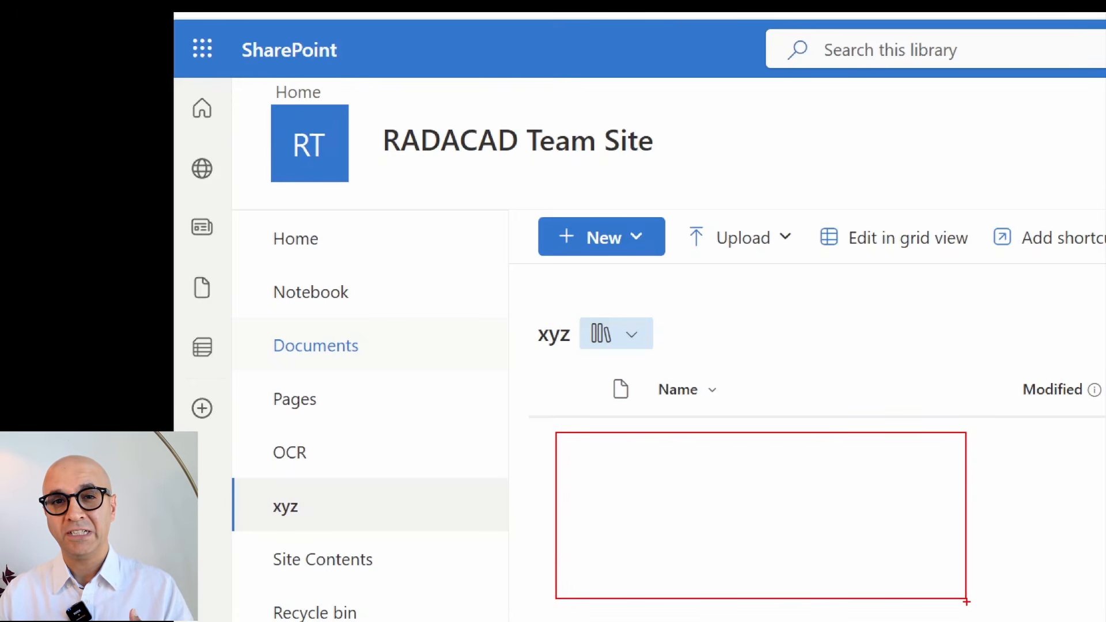
key("Escape")
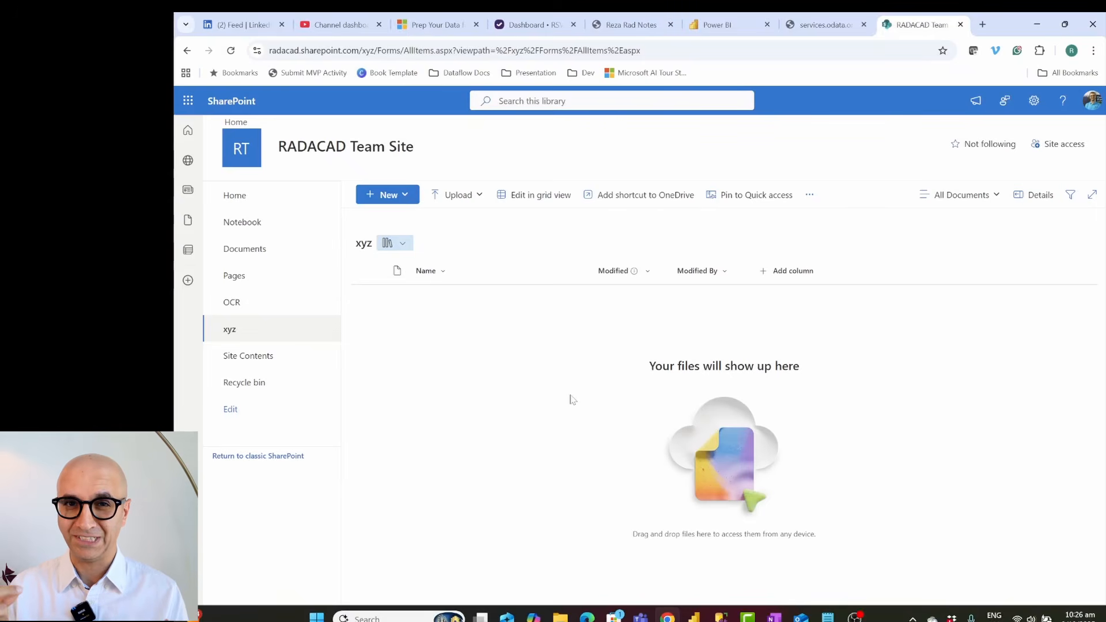
Step: Return to the Northwind OData service page and copy its web address
left_click(800, 23)
right_click(389, 52)
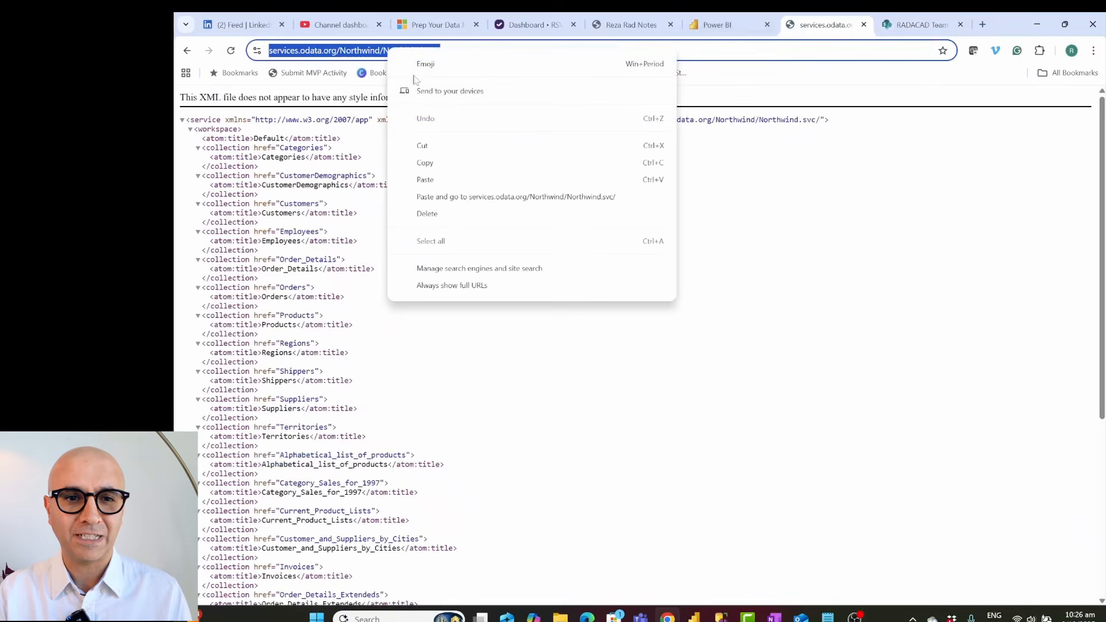
left_click(429, 161)
Step: Create a Dataflow Gen2 named DataflowSharePointExtractParam in the FabTest RADACAD workspace in Power BI
left_click(715, 26)
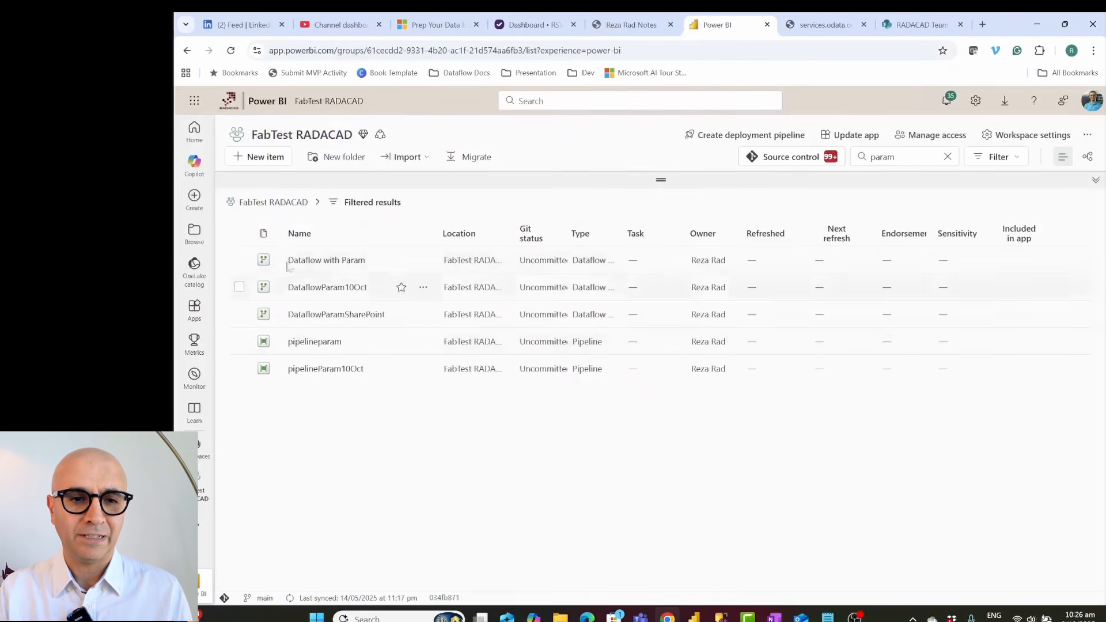
left_click(234, 158)
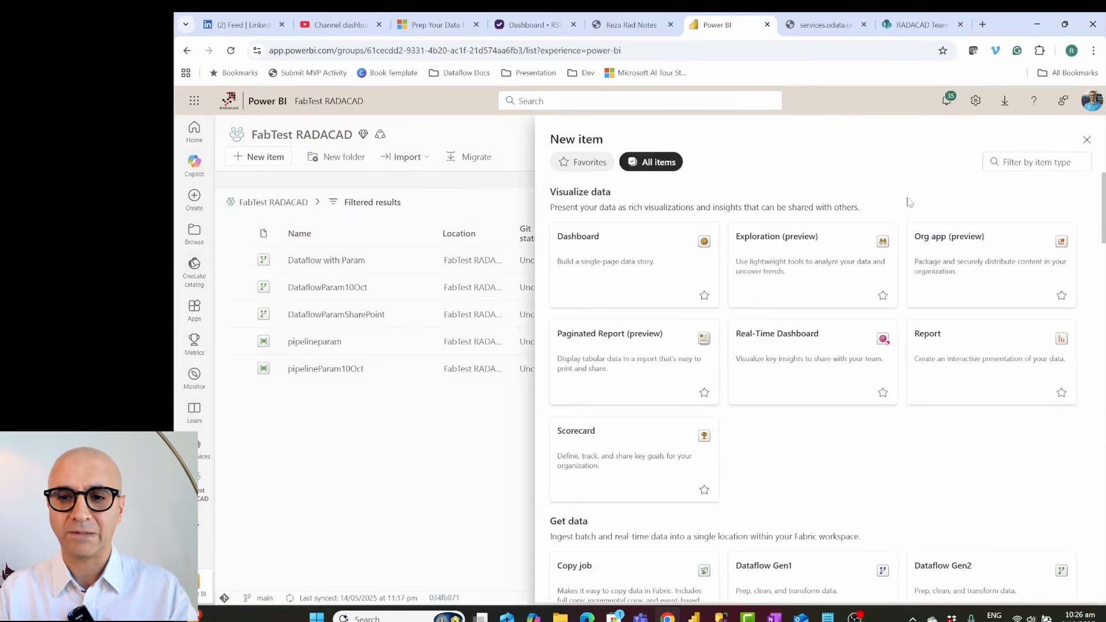
left_click(1035, 164)
type("data")
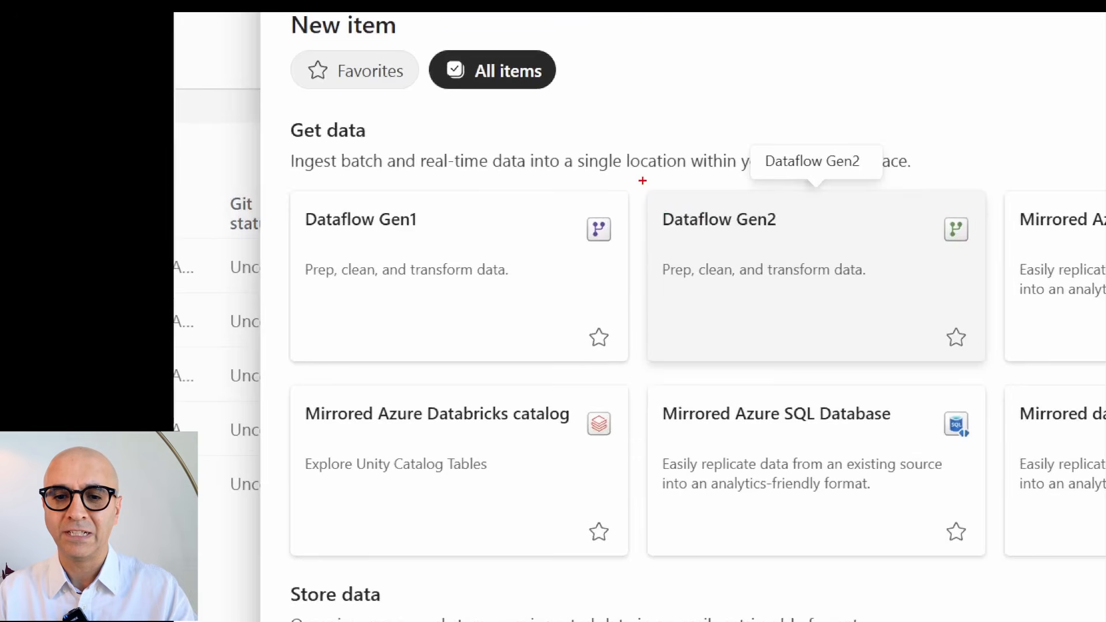
mouse_move(642, 180)
left_mouse_down()
mouse_move(1014, 383)
mouse_move(1002, 370)
left_mouse_up()
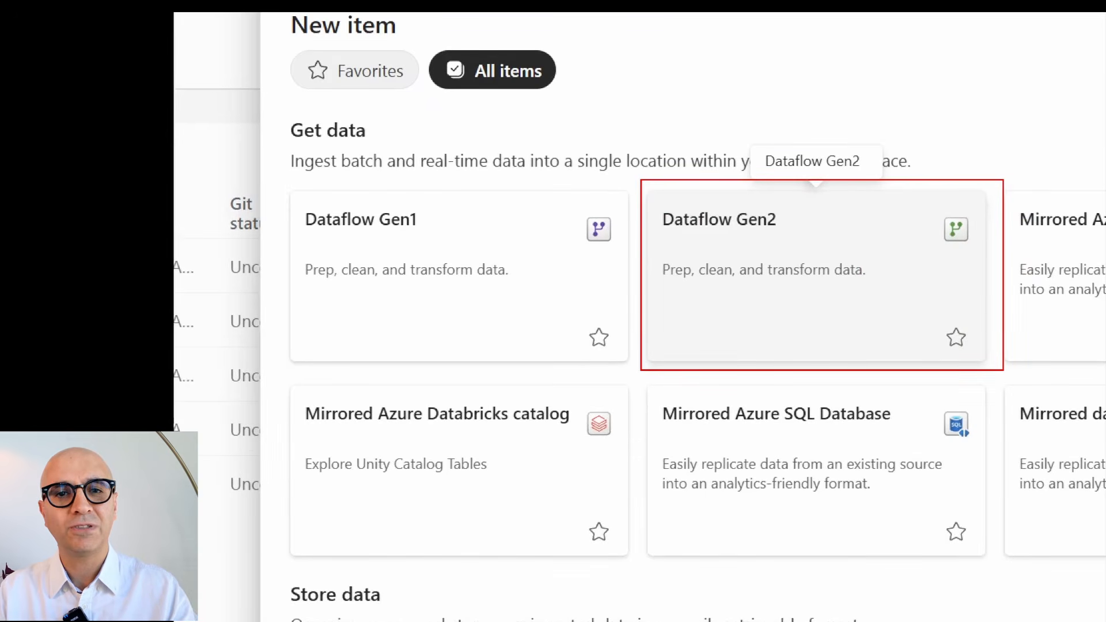
left_click(849, 292)
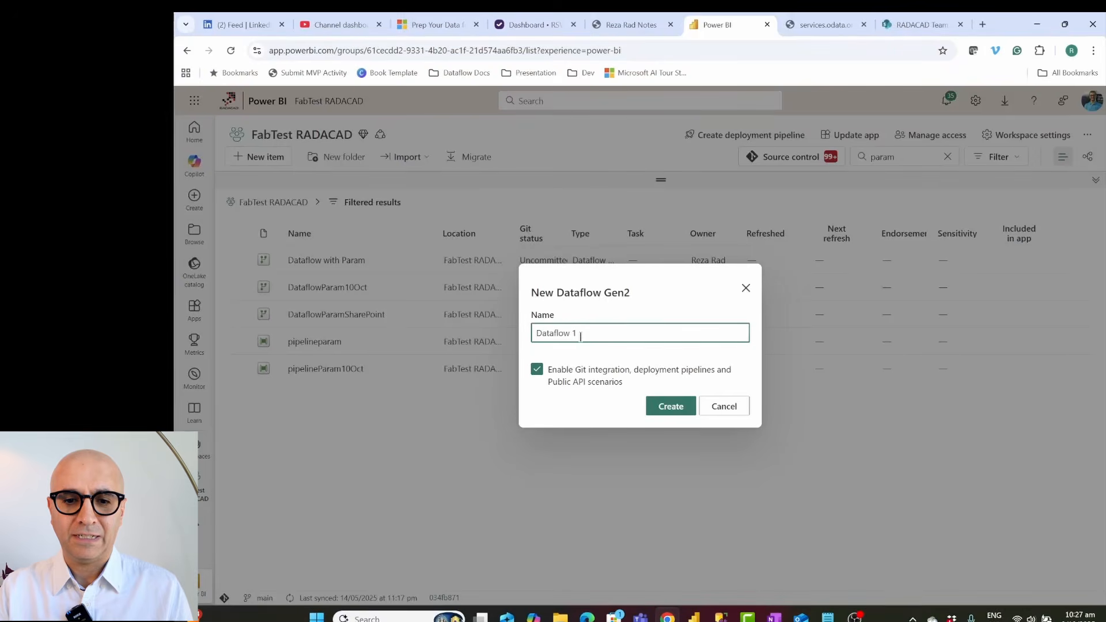
key("BackSpace")
type("SharePointExtractParam")
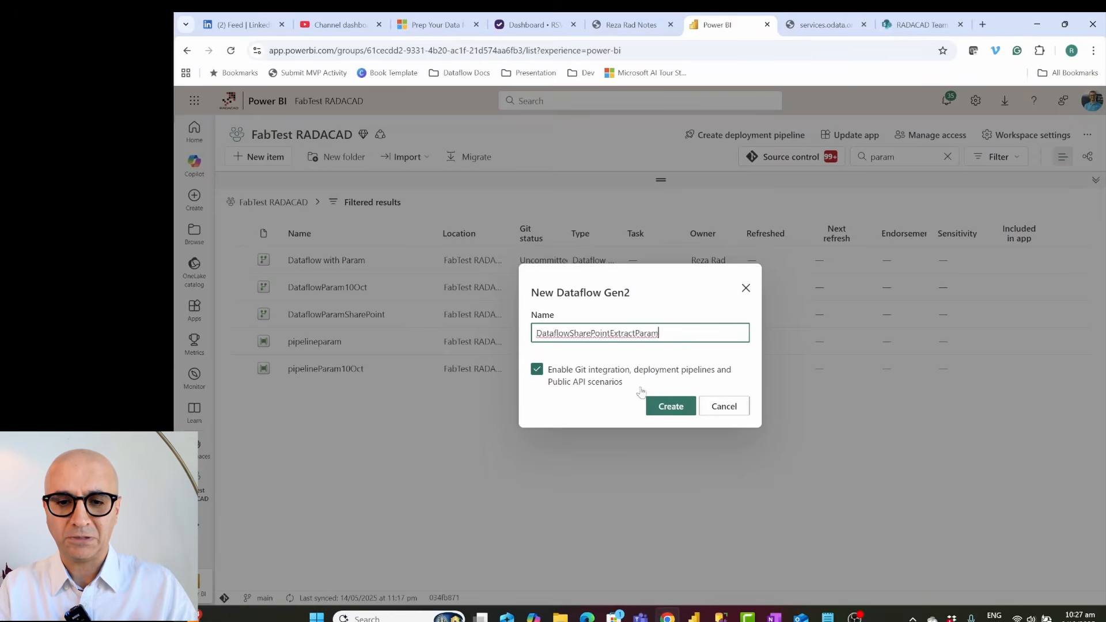
left_click(671, 408)
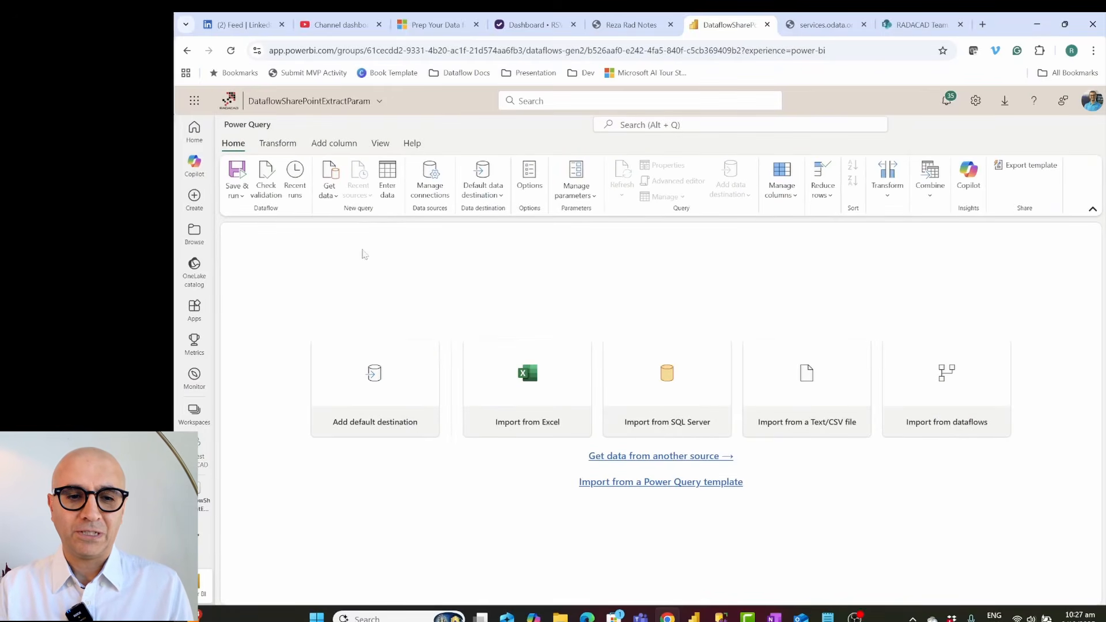
left_click(667, 458)
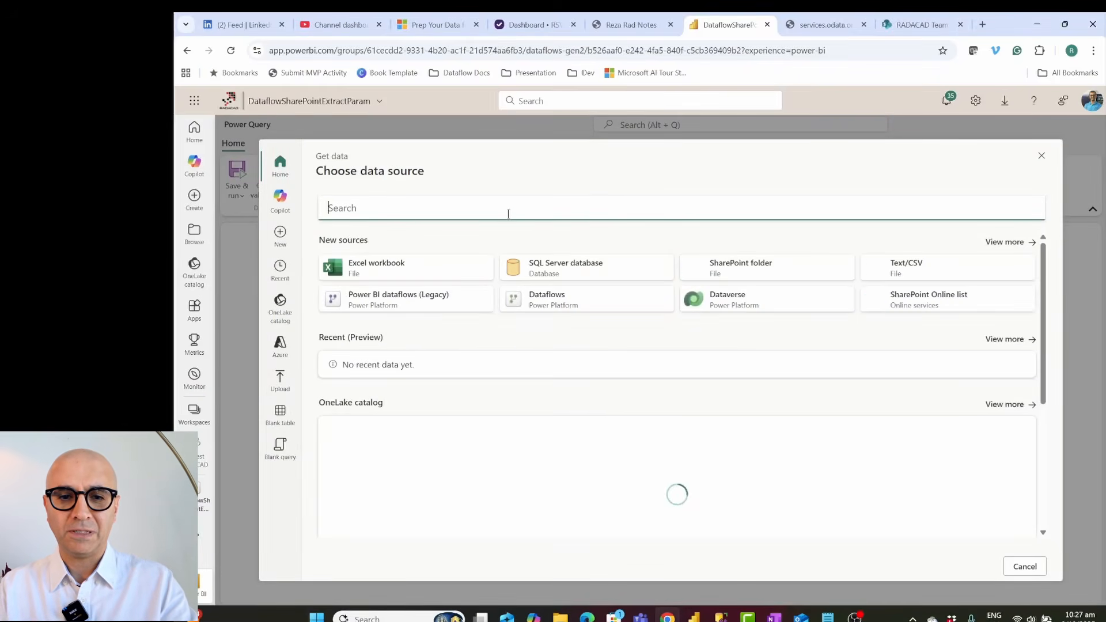
type("o")
key("BackSpace")
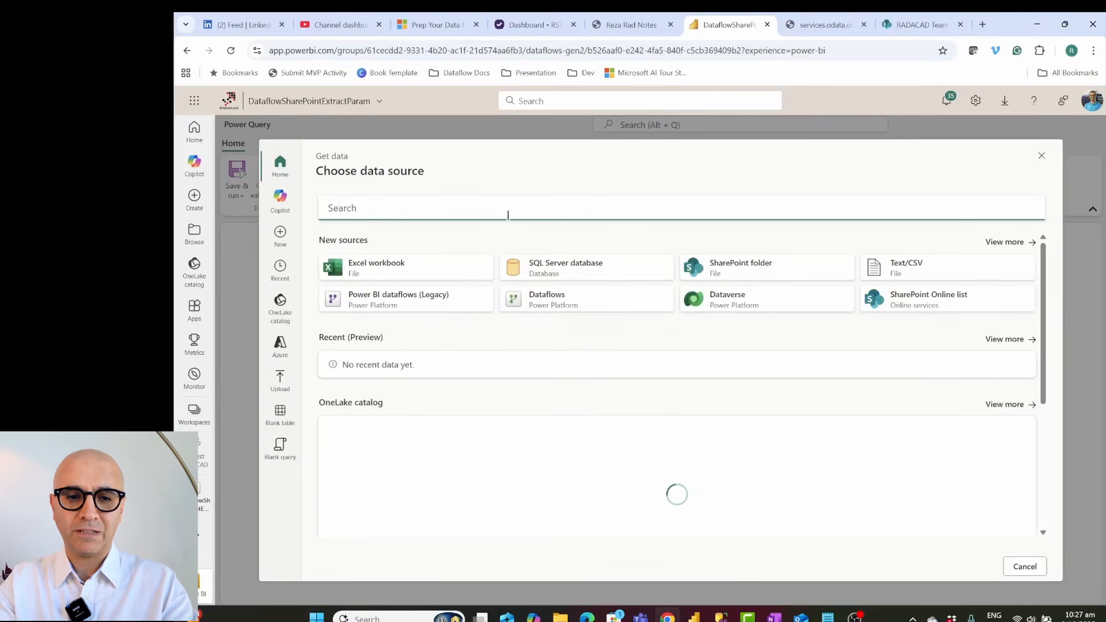
type("odata")
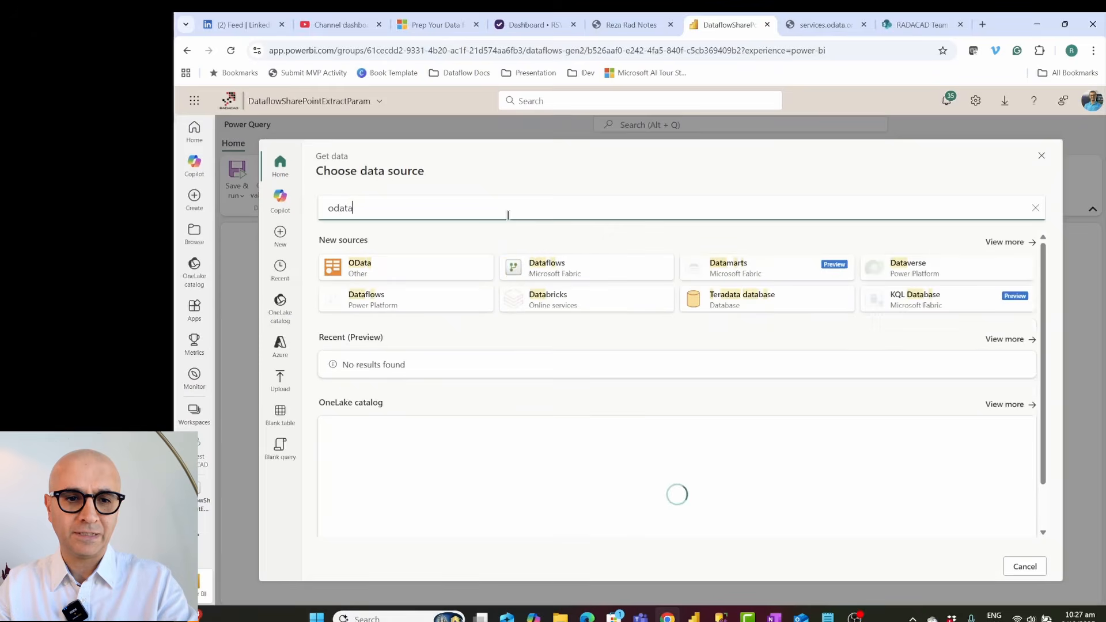
left_click(365, 270)
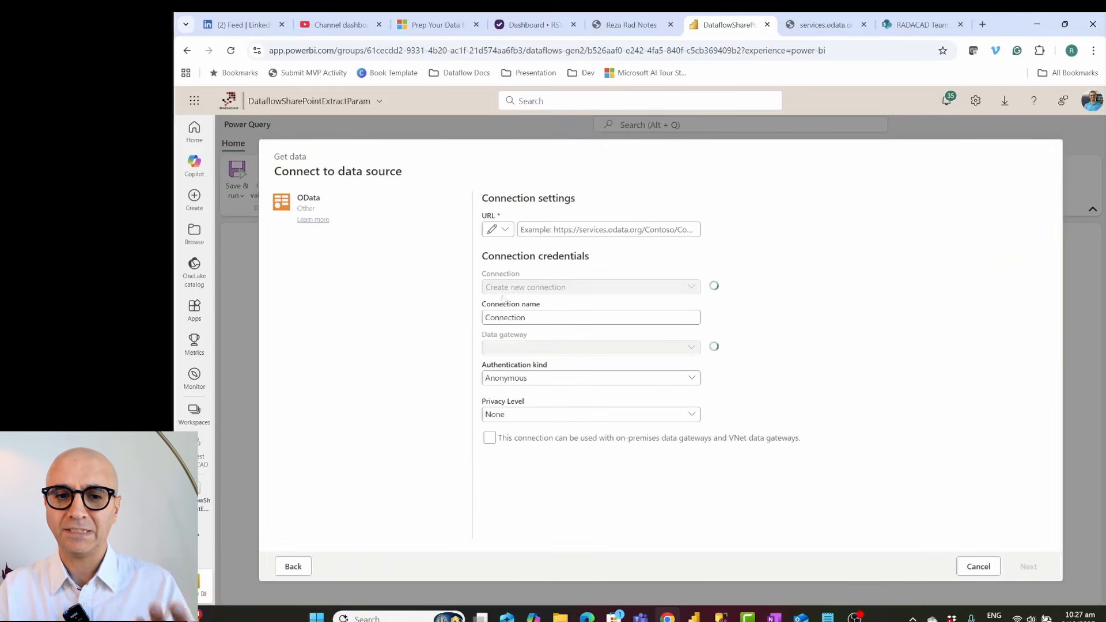
key("ctrl+v")
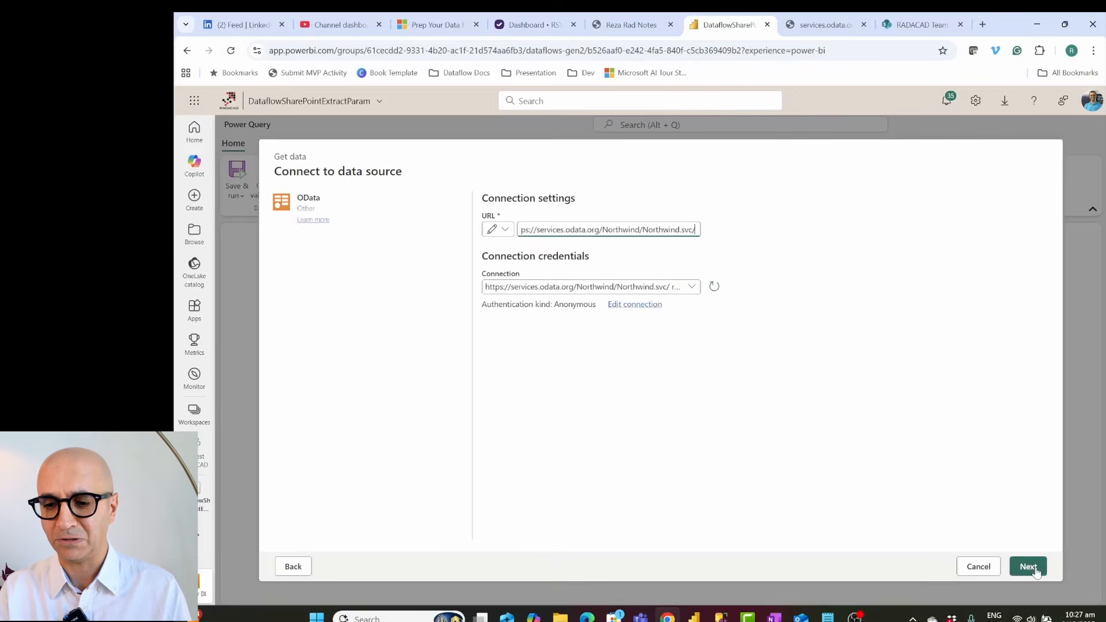
left_click(1028, 567)
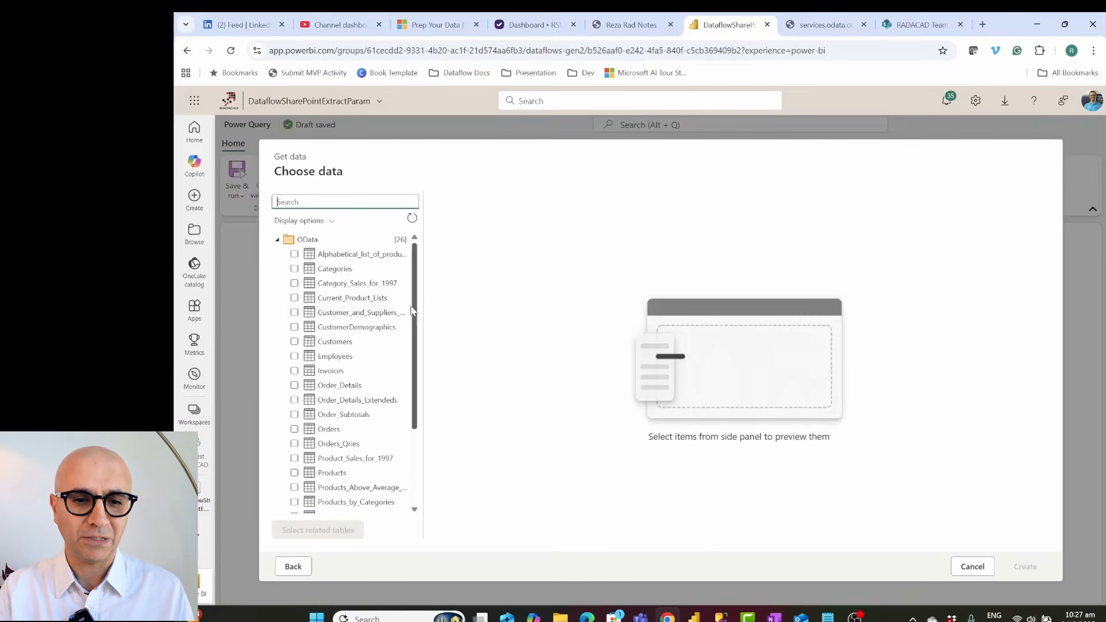
Step: Preview the Orders table, choose Orders and Customers from the OData source, and create queries for them
scroll(416, 299, "down", 2)
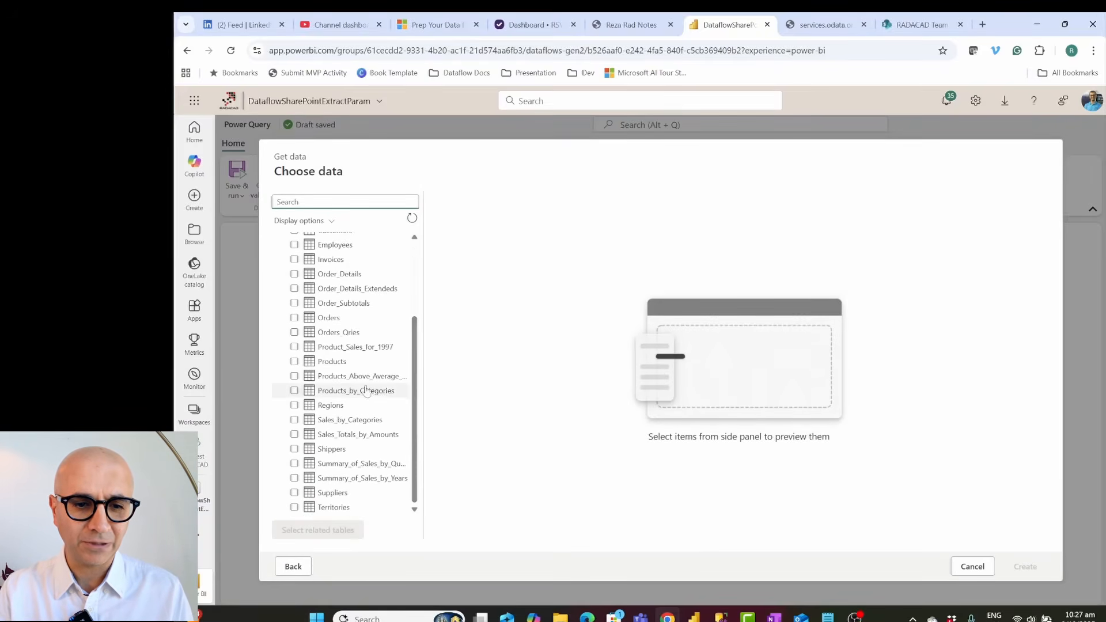
left_click(324, 319)
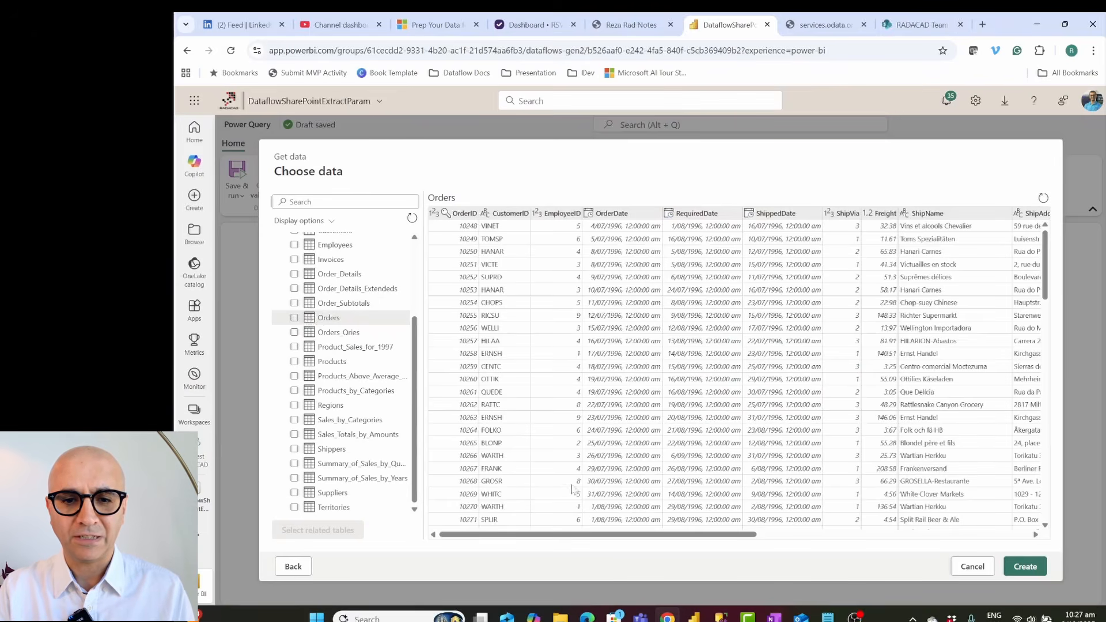
left_click_drag(531, 537, 850, 554)
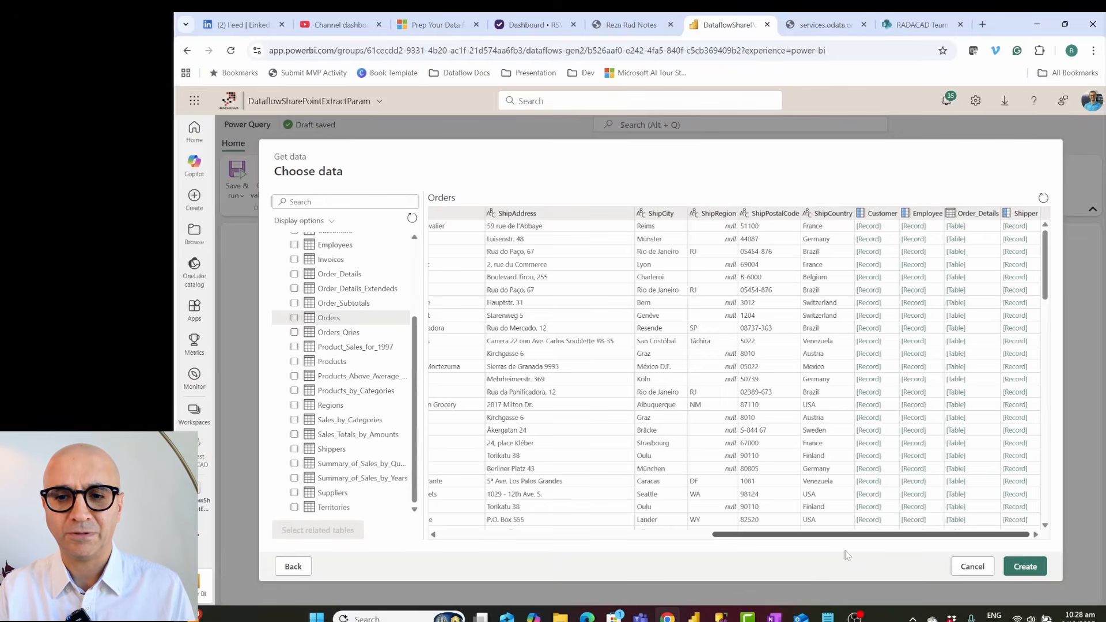
left_click_drag(847, 555, 499, 537)
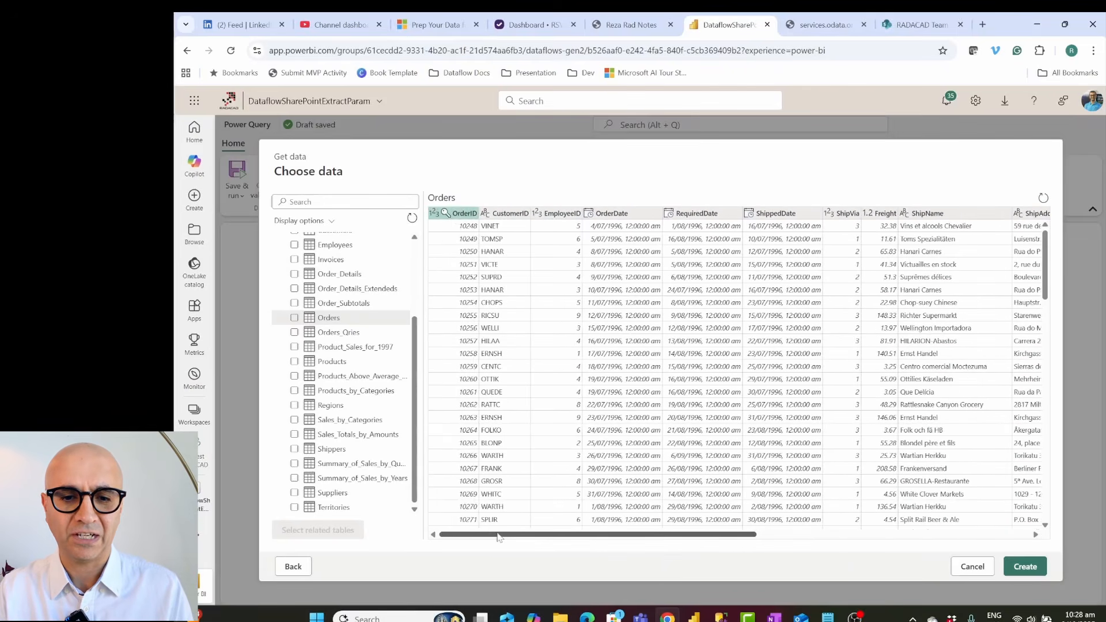
left_click(294, 318)
left_click_drag(415, 361, 418, 281)
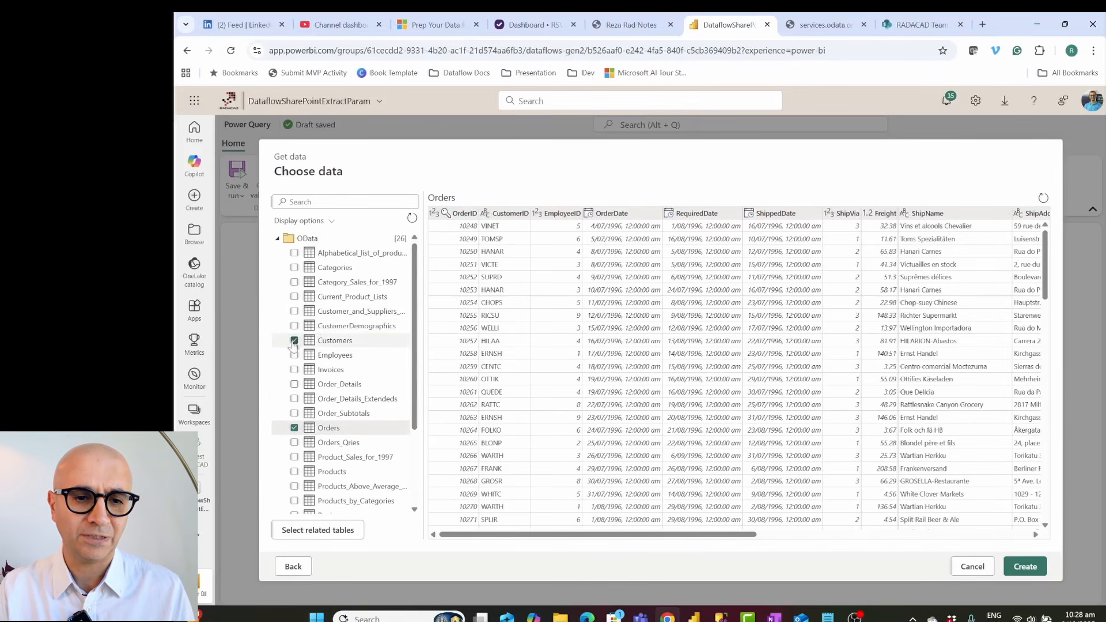
left_click(1025, 573)
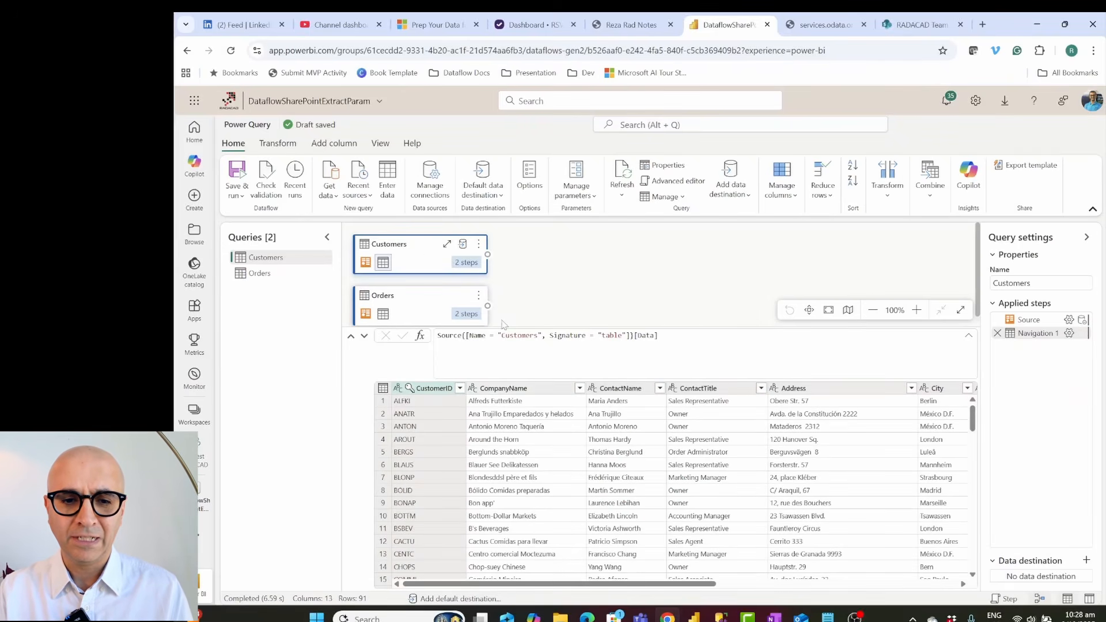
Step: Merge the Orders query with Customers on CustomerID using a left outer join
right_click(482, 298)
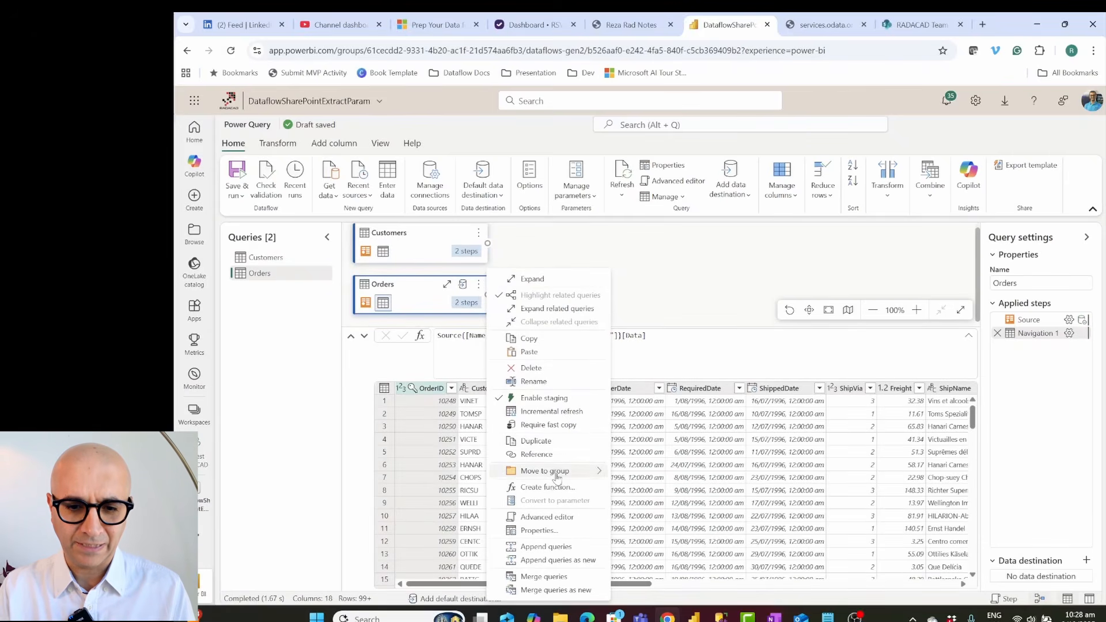
left_click(550, 576)
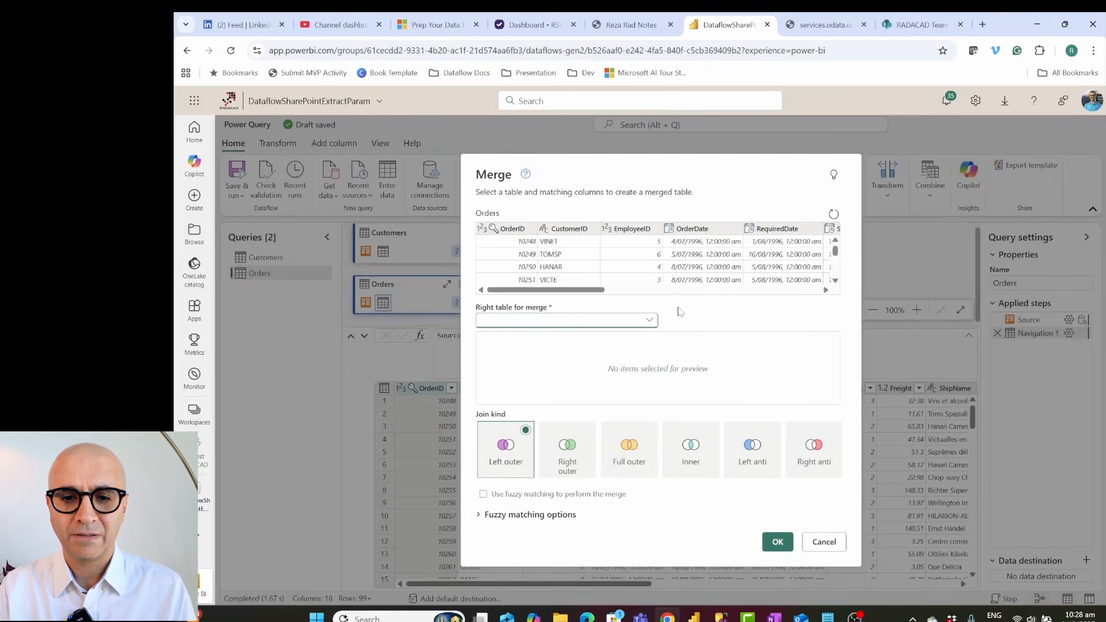
left_click(571, 280)
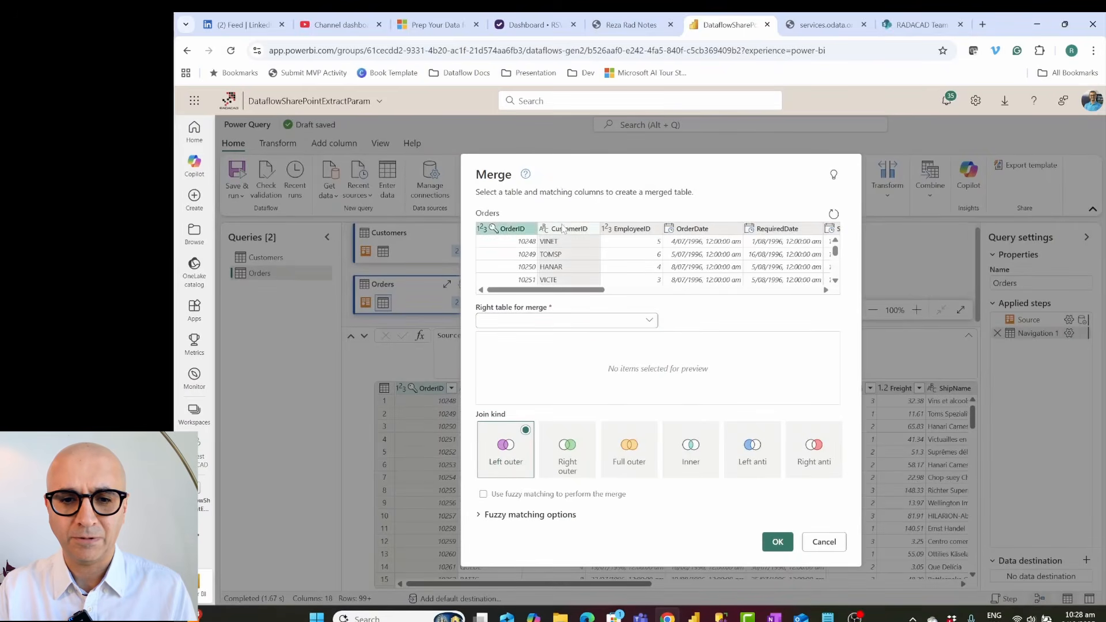
left_click(550, 318)
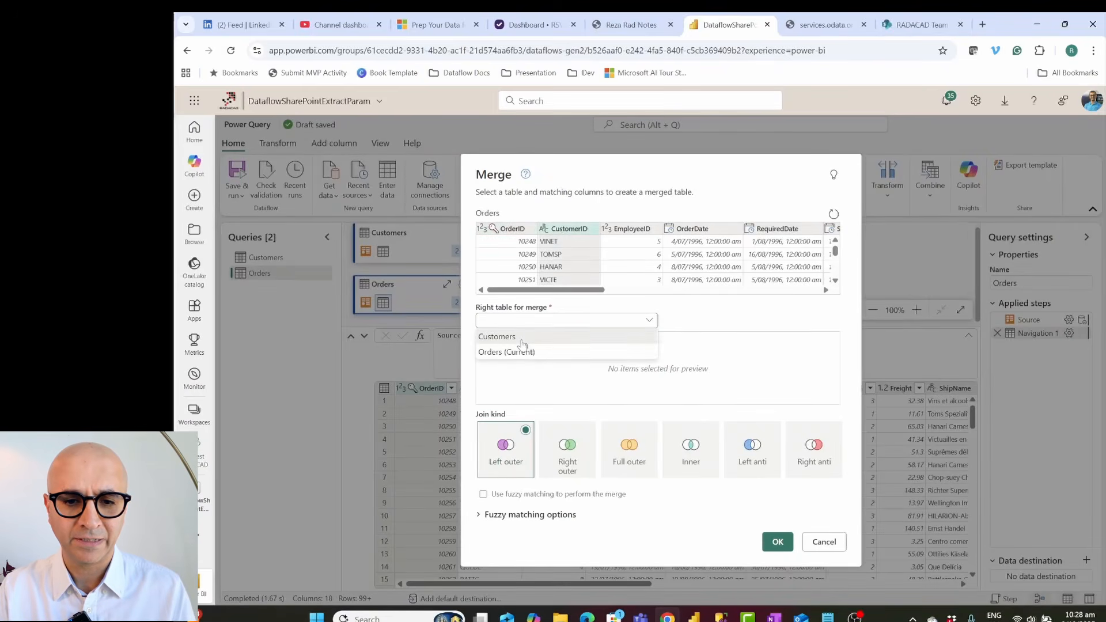
left_click(521, 341)
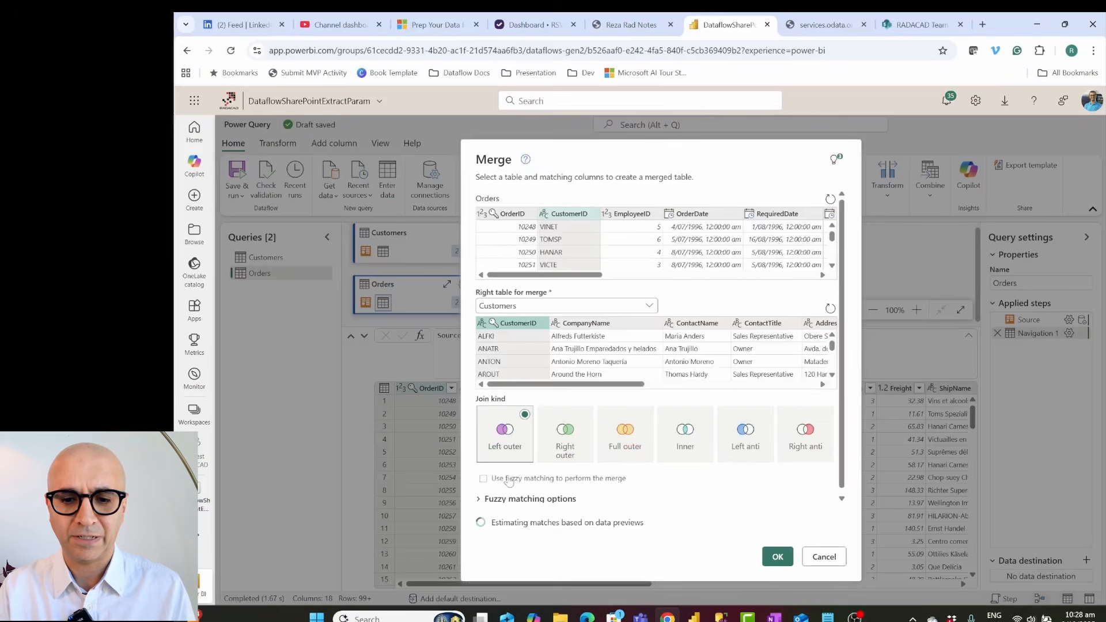
left_click(778, 558)
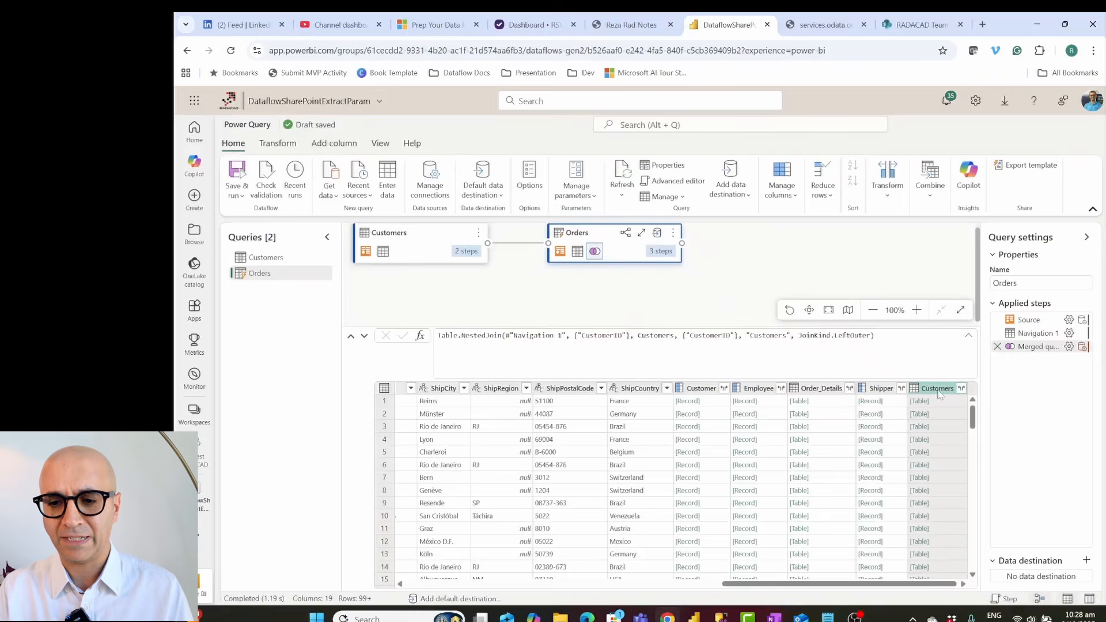
Step: Remove the Customer, Employee, Order_Details and Shipper columns from the Orders query
left_click(703, 390)
left_click(883, 390, "shift")
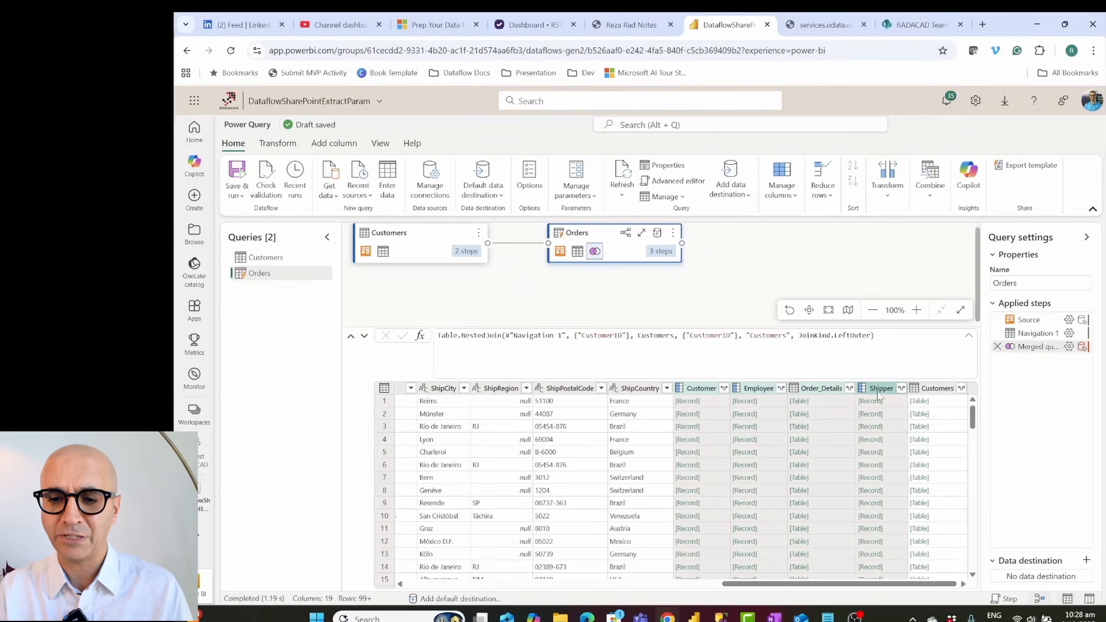
right_click(878, 396)
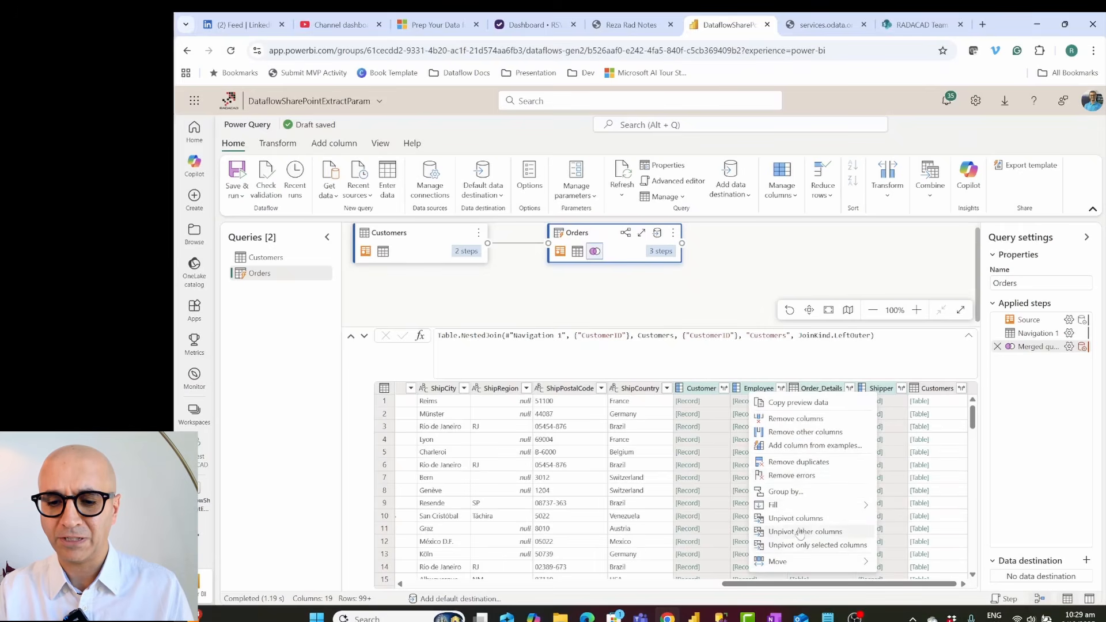
left_click(805, 420)
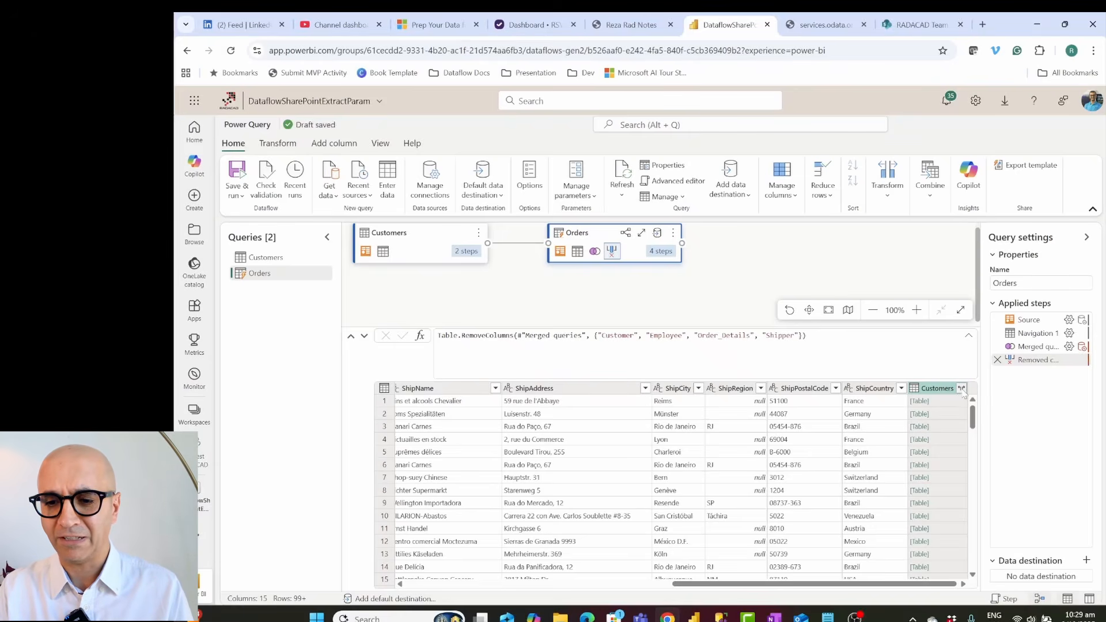
Step: Expand the merged Customers column in Orders to include only CompanyName, ContactName and ContactTitle
left_click(961, 388)
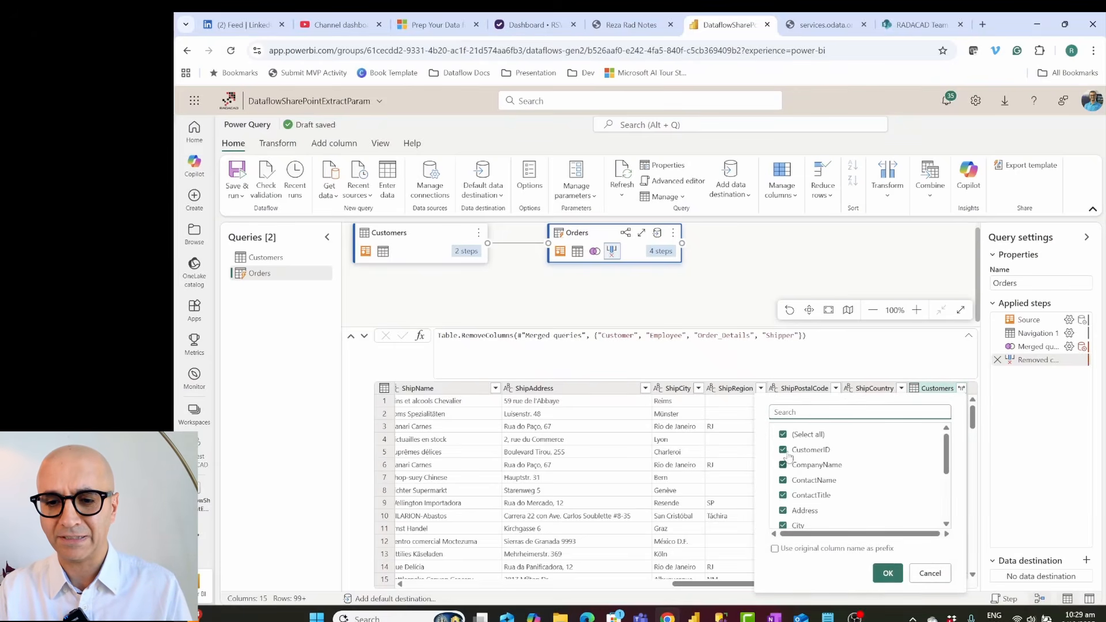
left_click(782, 434)
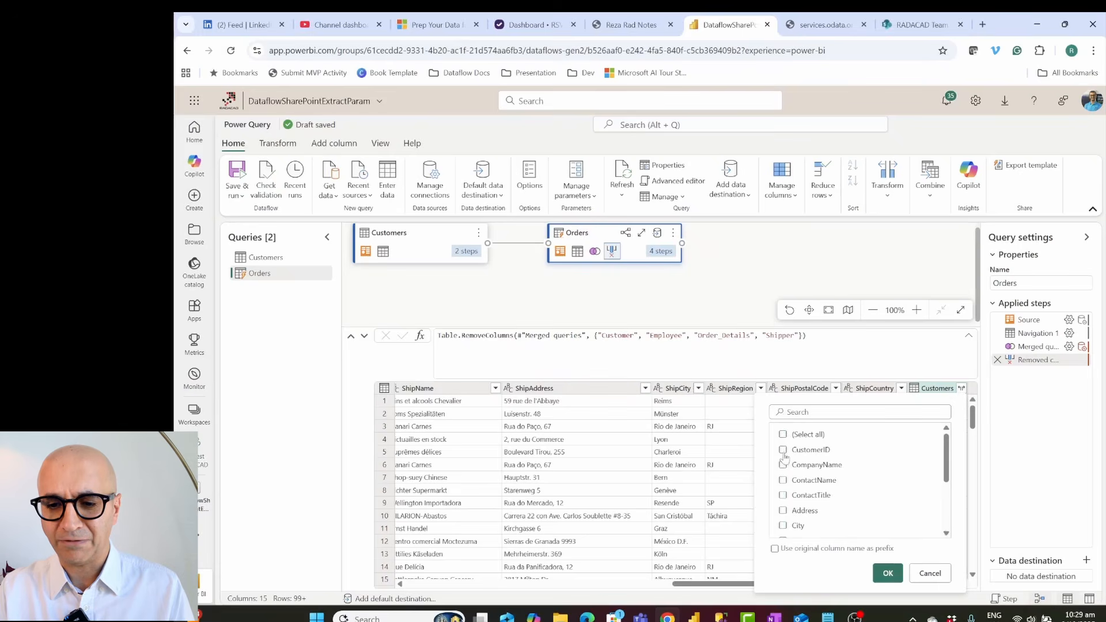
scroll(784, 478, "down", 4)
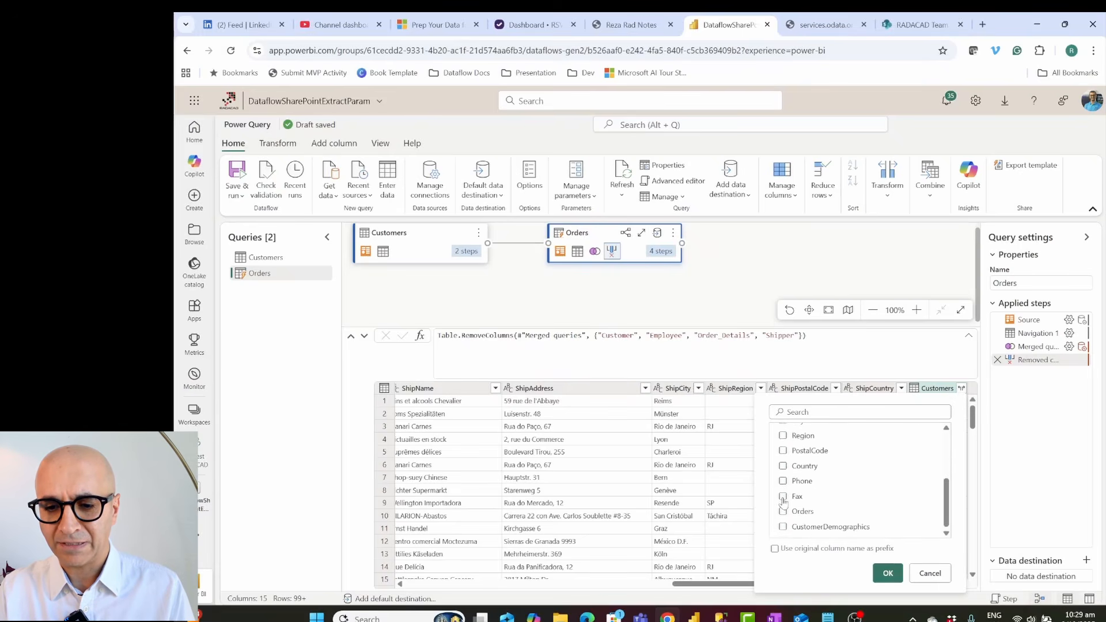
scroll(783, 499, "up", 4)
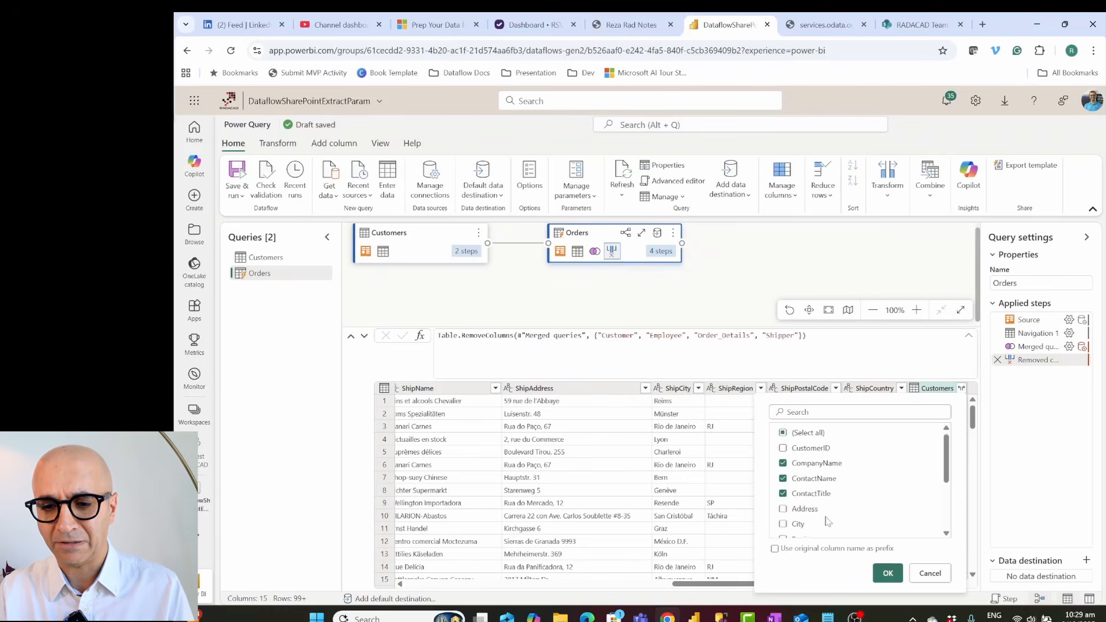
scroll(826, 518, "down", 4)
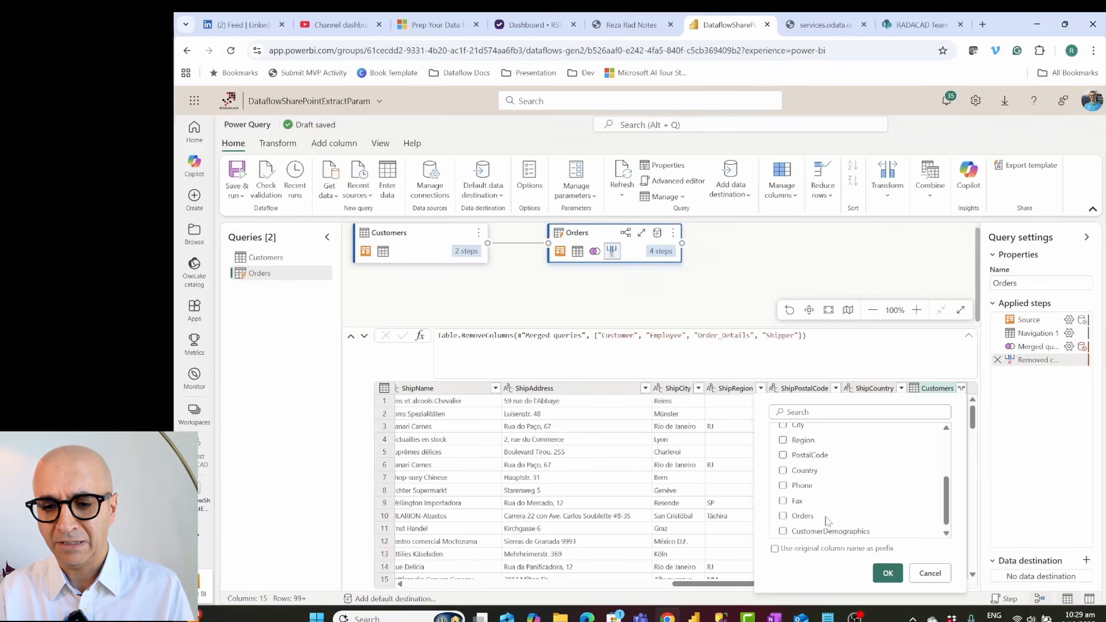
left_click(887, 573)
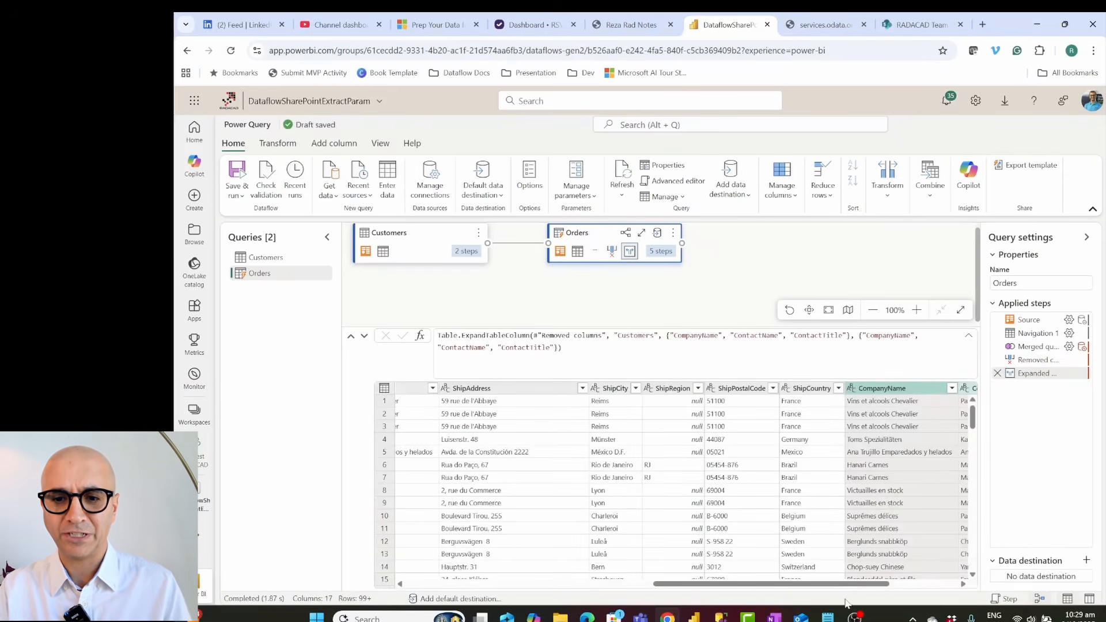
Step: Disable staging for the Customers query
left_click_drag(838, 590, 493, 587)
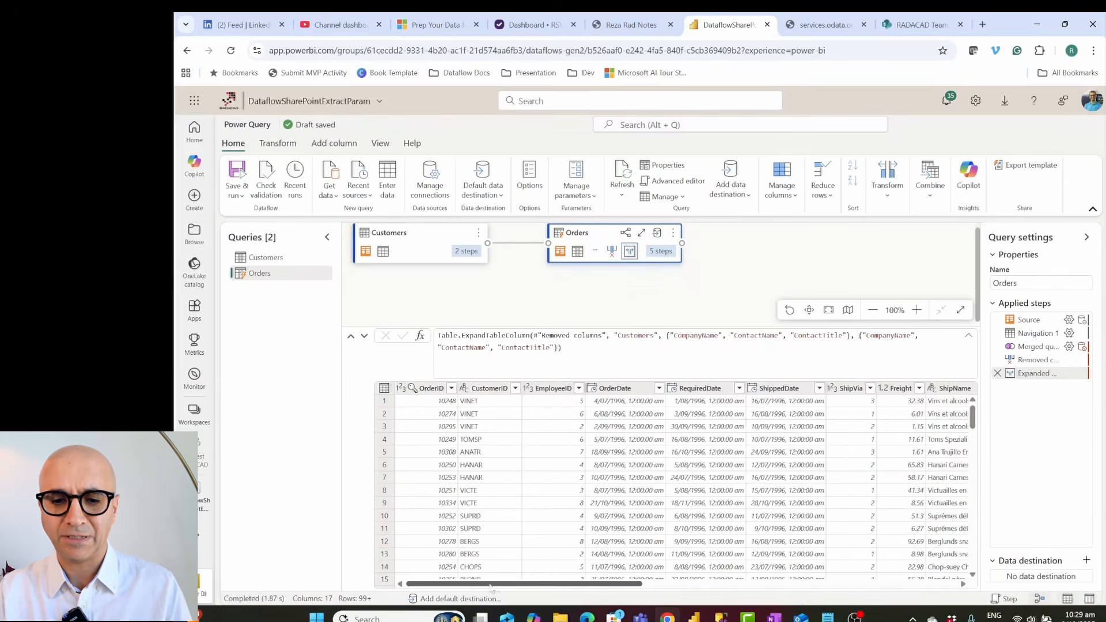
left_click(275, 260)
right_click(274, 260)
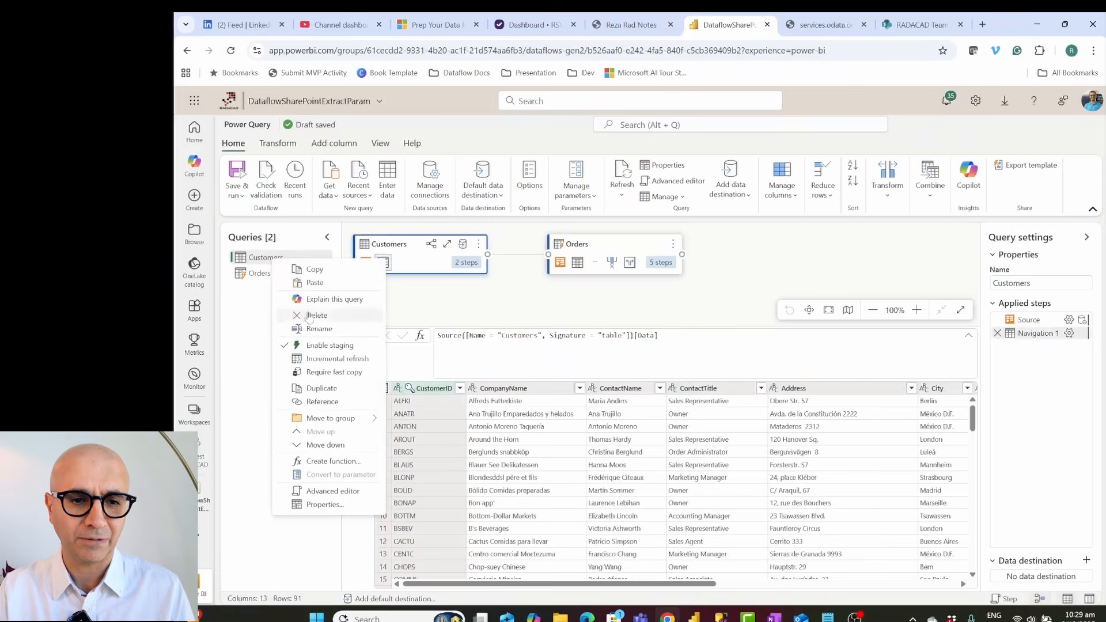
left_click(322, 348)
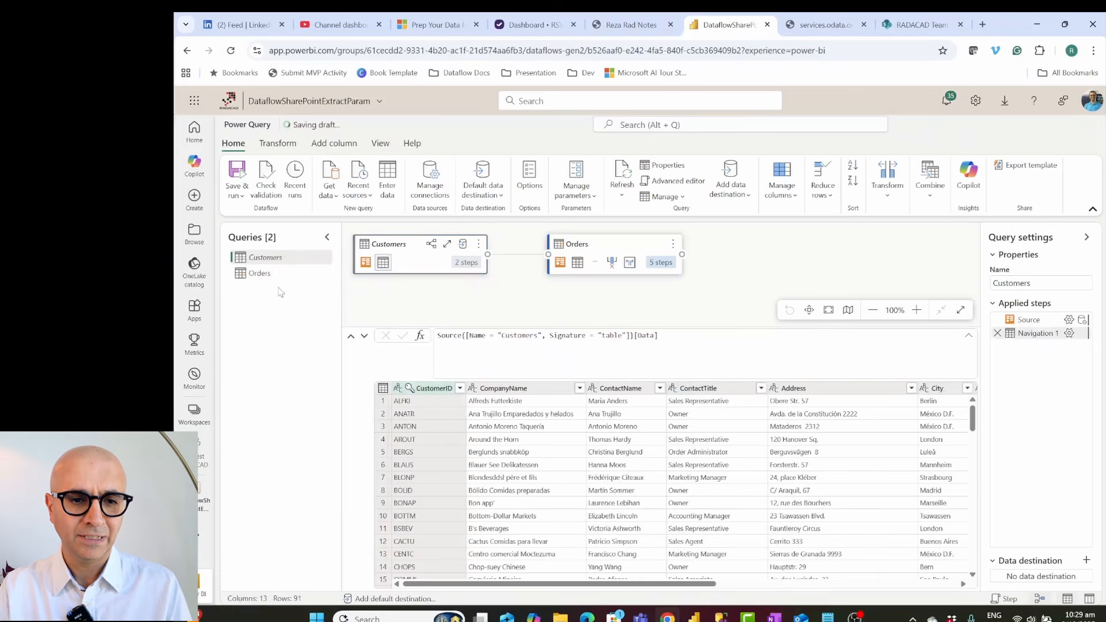
left_click(261, 274)
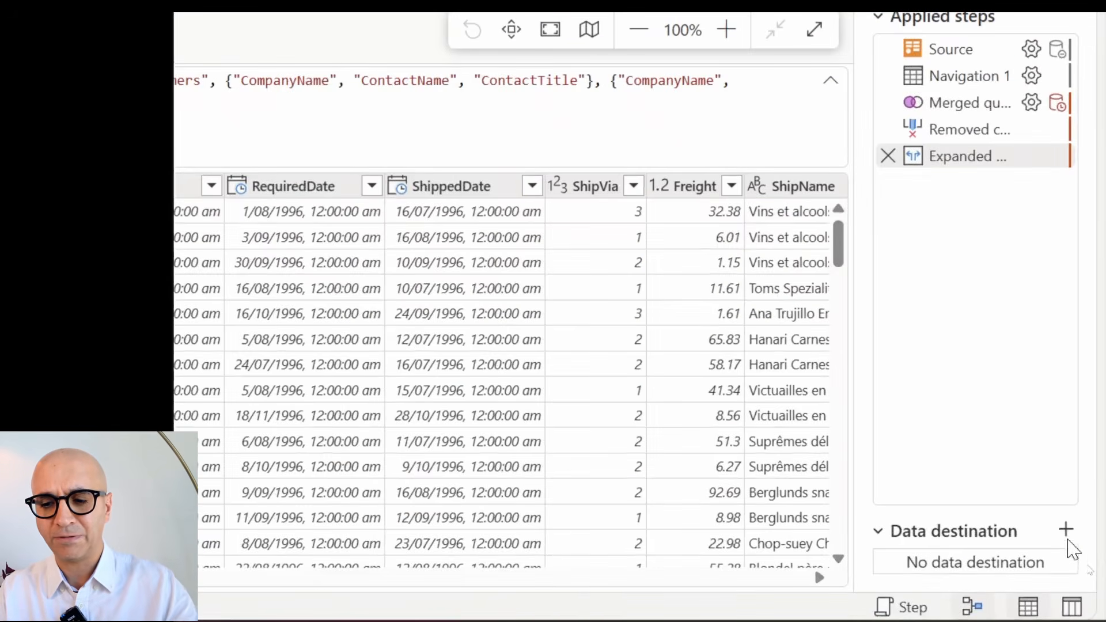
left_click(1073, 535)
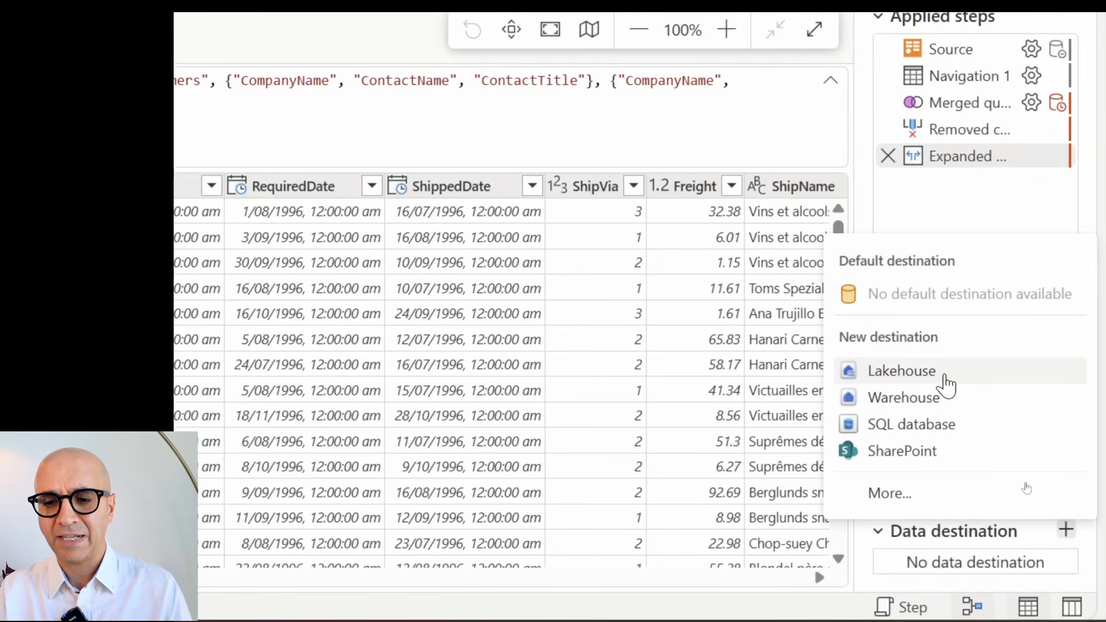
left_click(919, 452)
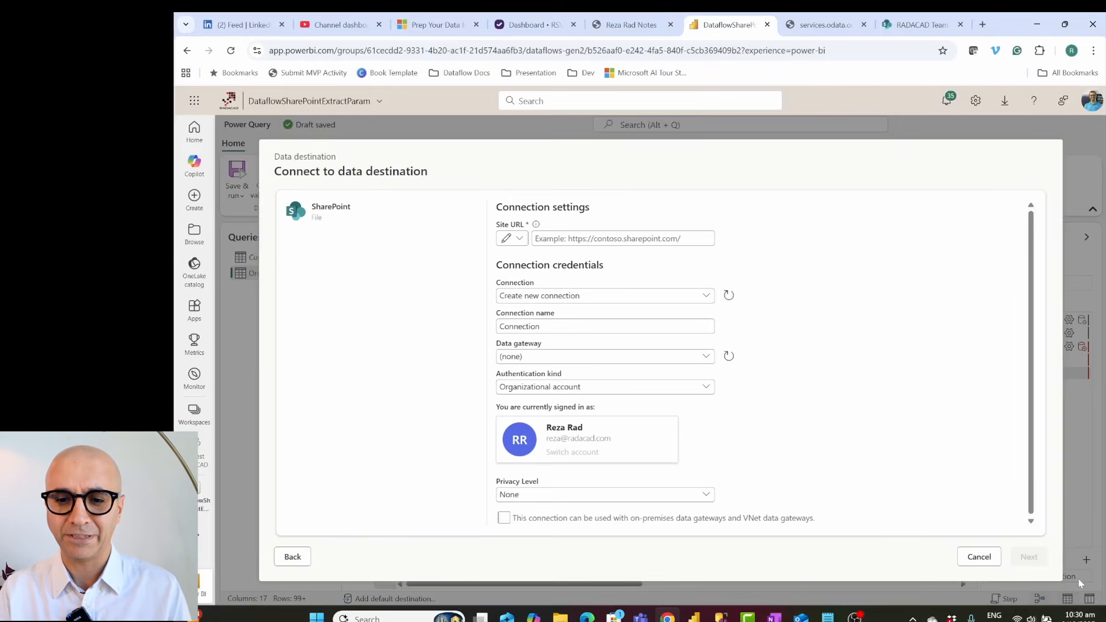
left_click(979, 557)
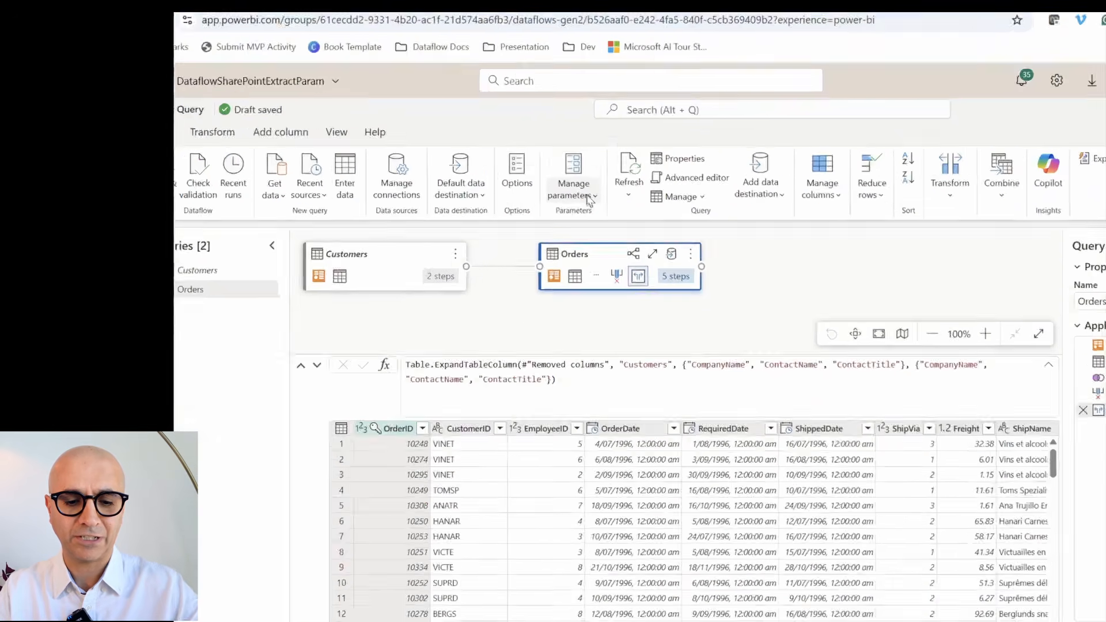
Step: Create a required parameter named Year with the type Decimal number and a current value of 1996
left_click(588, 197)
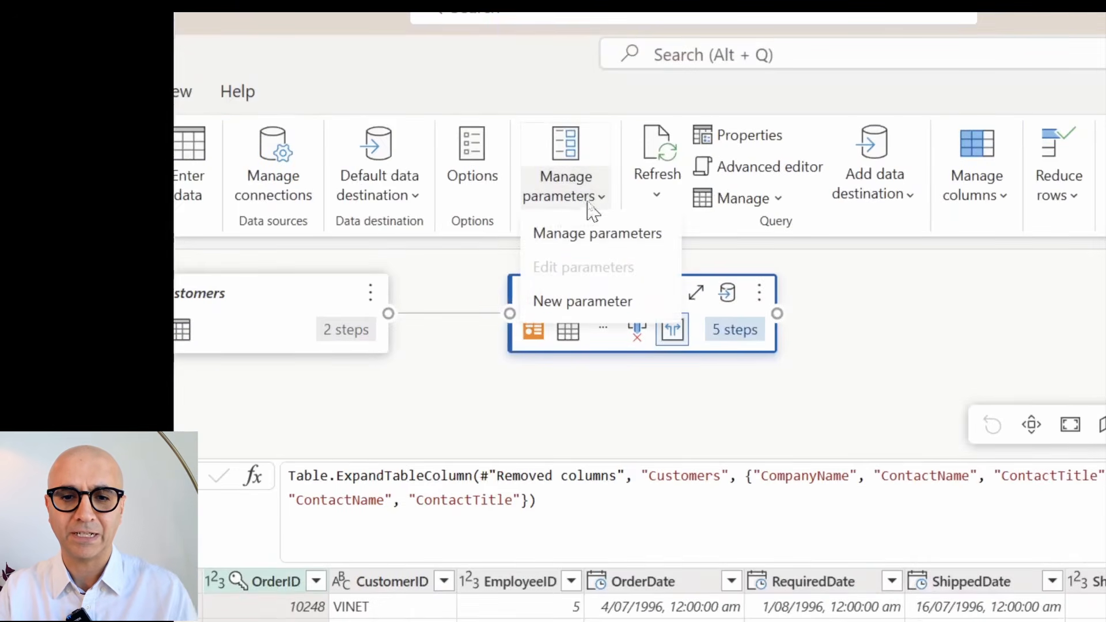
left_click(582, 301)
left_click(728, 224)
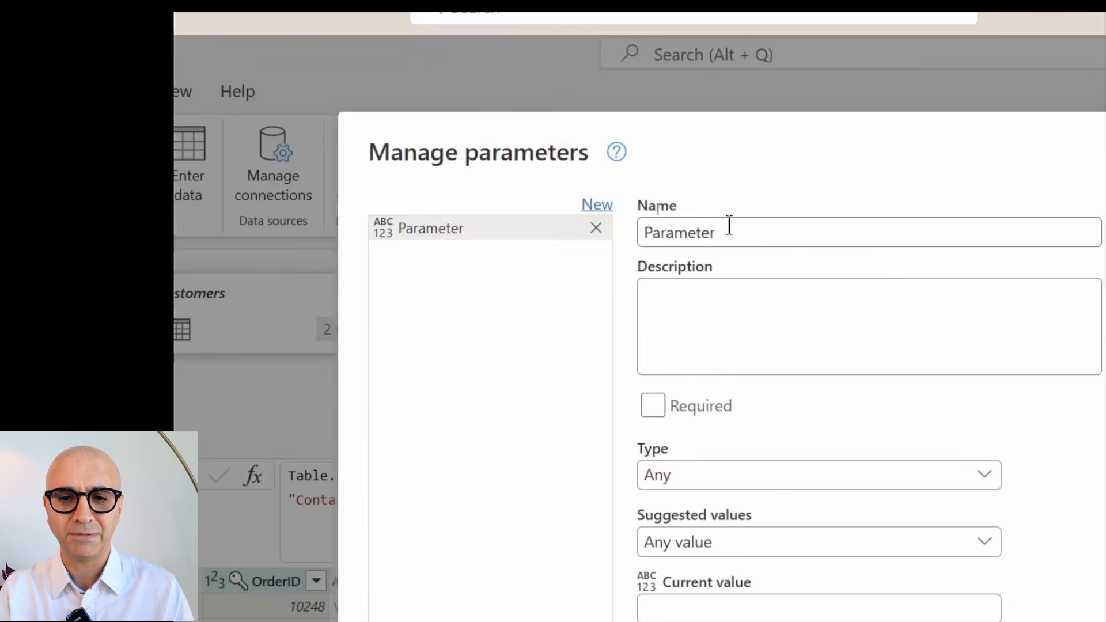
double_click(728, 224)
type("Year")
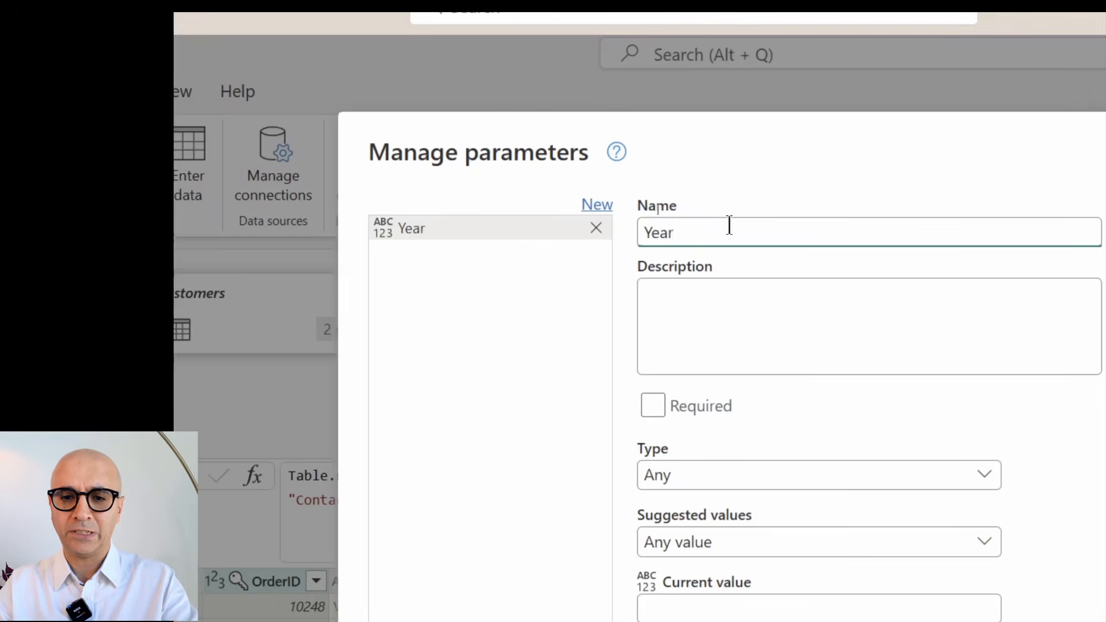
left_click(655, 412)
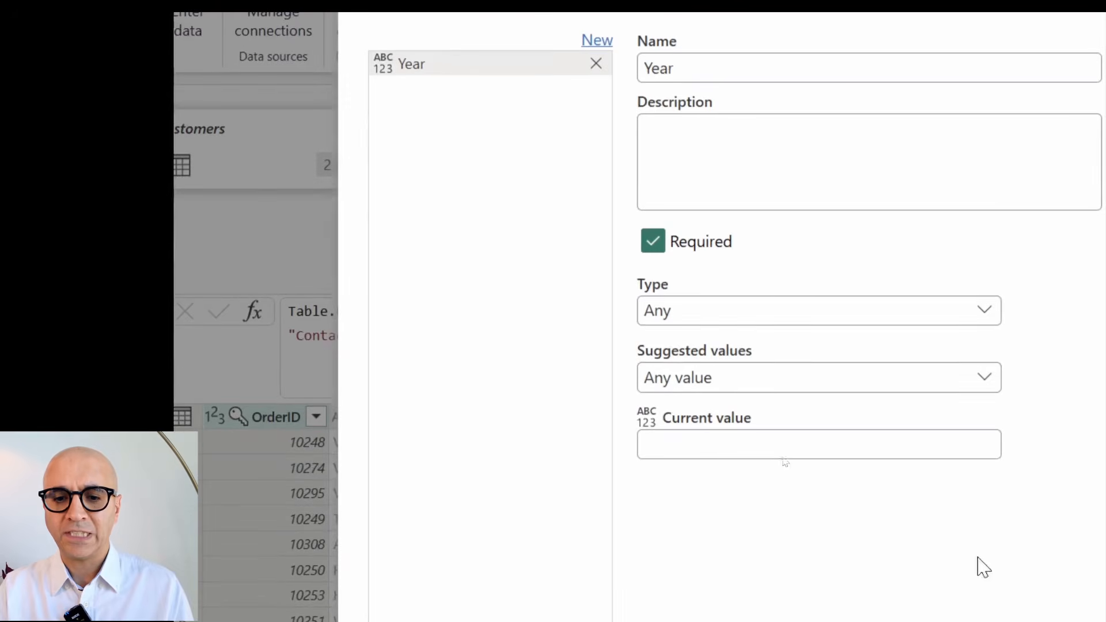
left_click(707, 478)
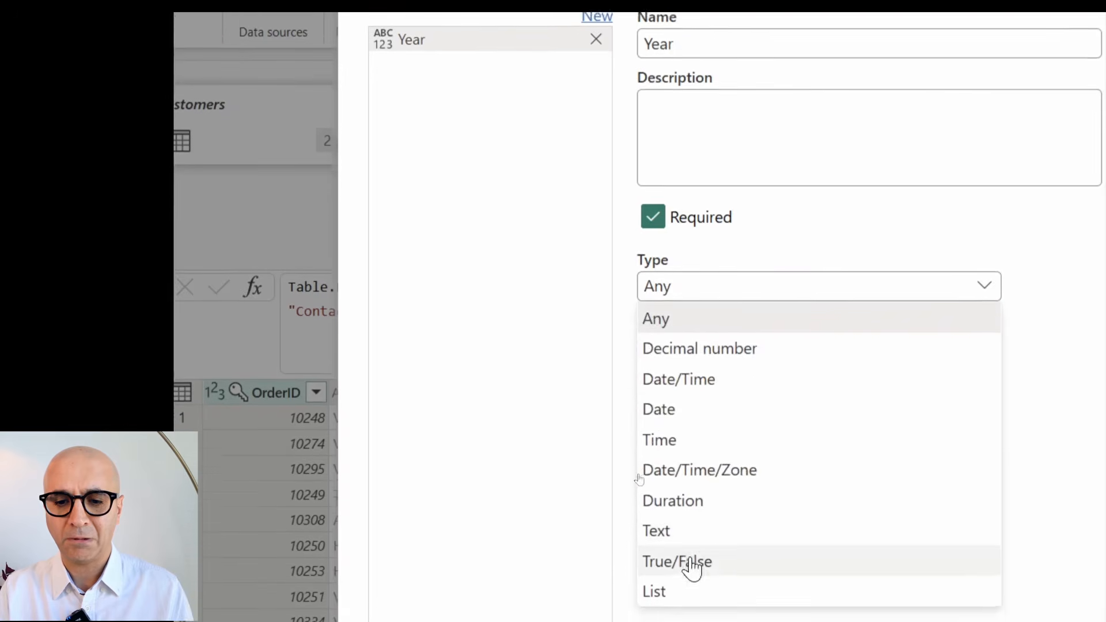
left_click(685, 352)
left_click(695, 421)
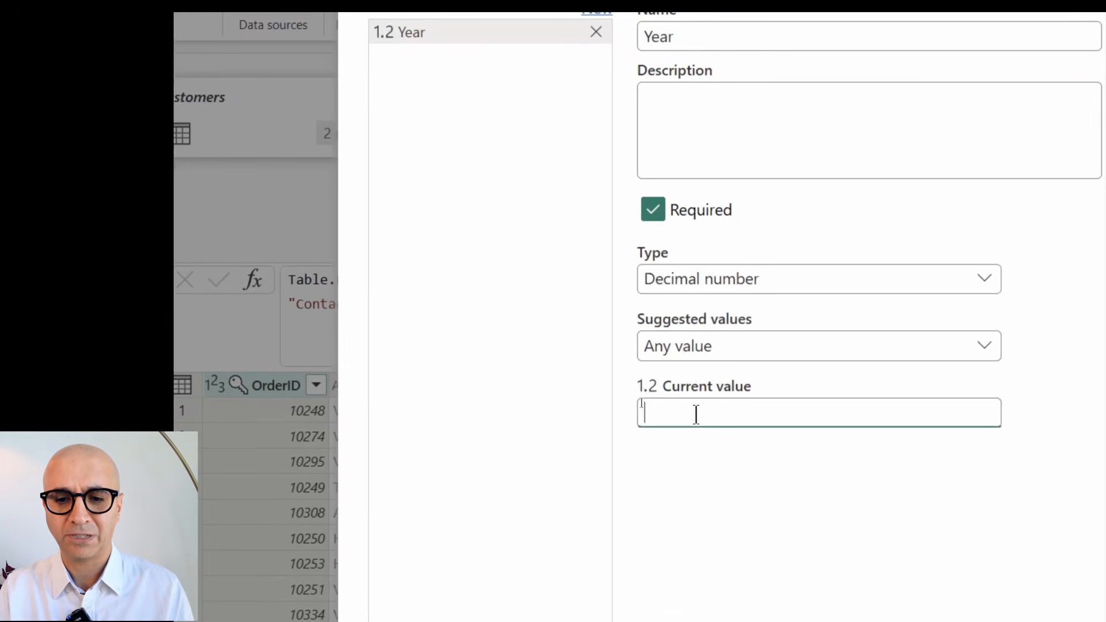
type("1996")
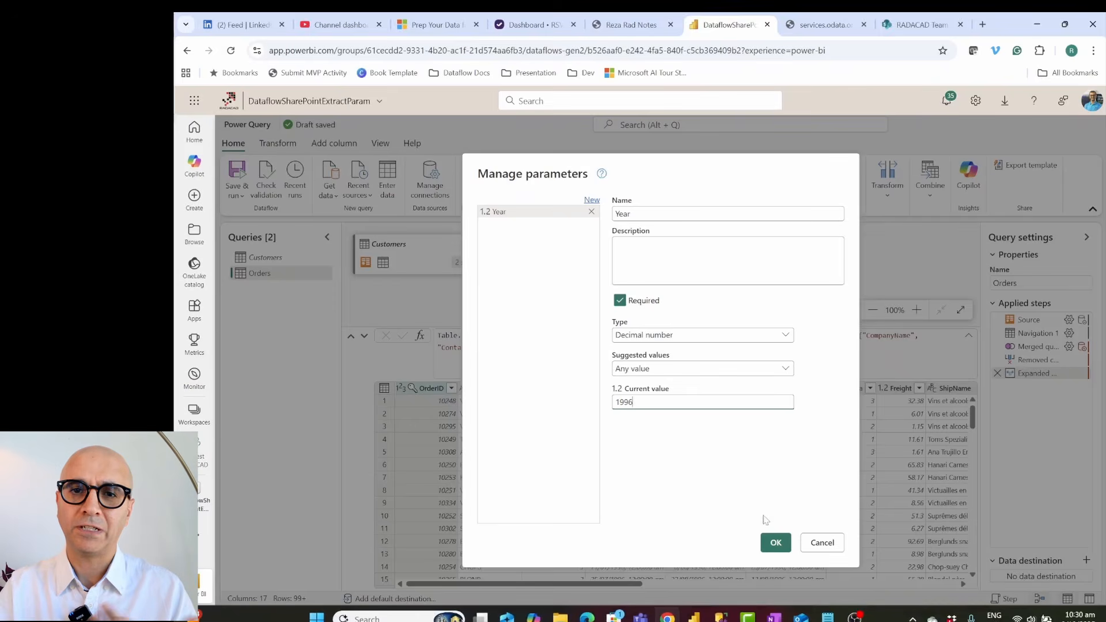
left_click(775, 542)
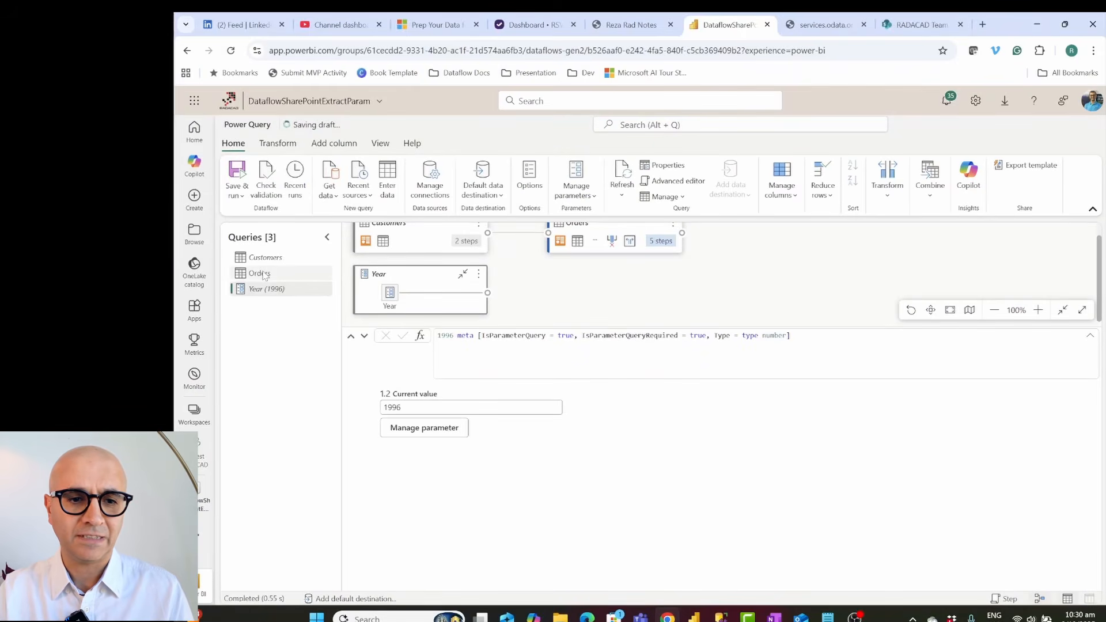
Step: Examine the OrderDate values across the rows of the Orders query, and check the Year parameter
left_click(262, 274)
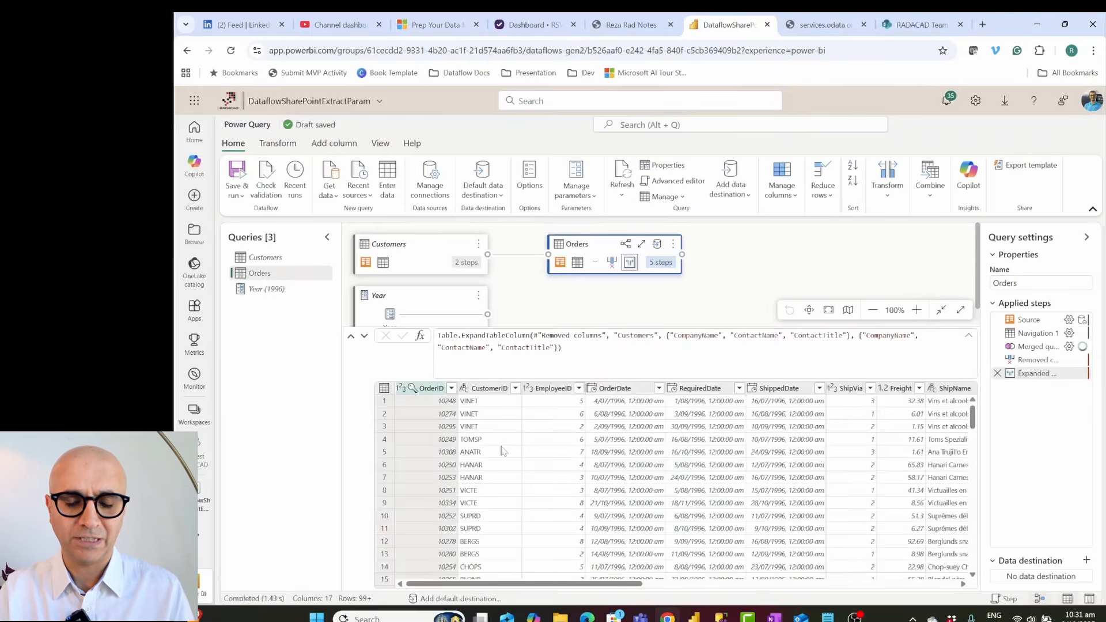
left_click(633, 402)
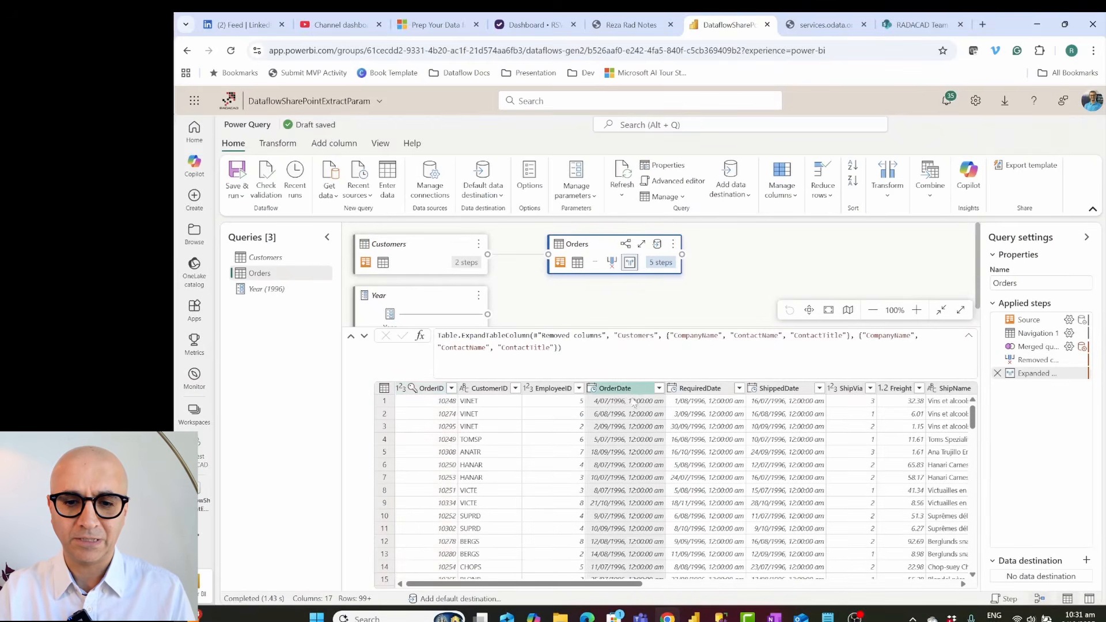
scroll(634, 468, "down", 15)
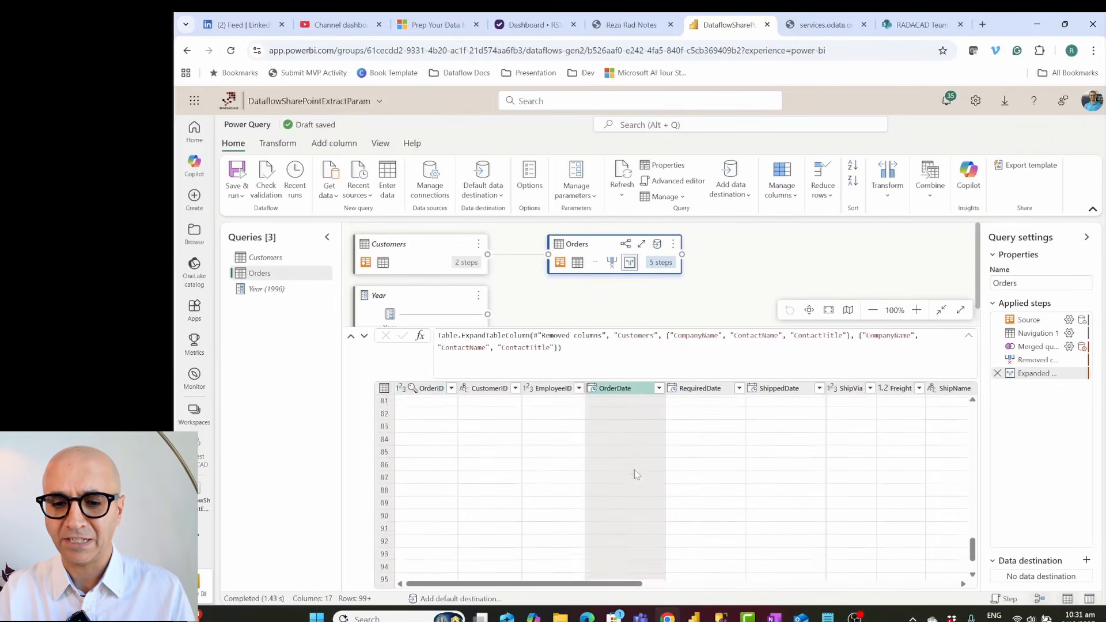
scroll(635, 472, "down", 2)
scroll(637, 472, "down", 20)
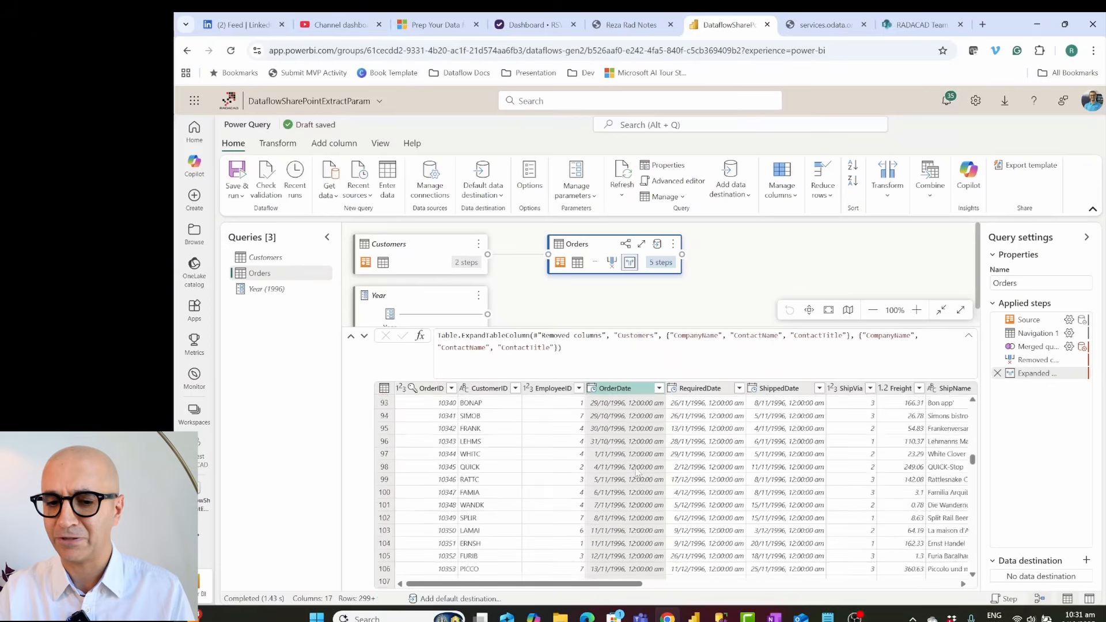
scroll(639, 495, "down", 3)
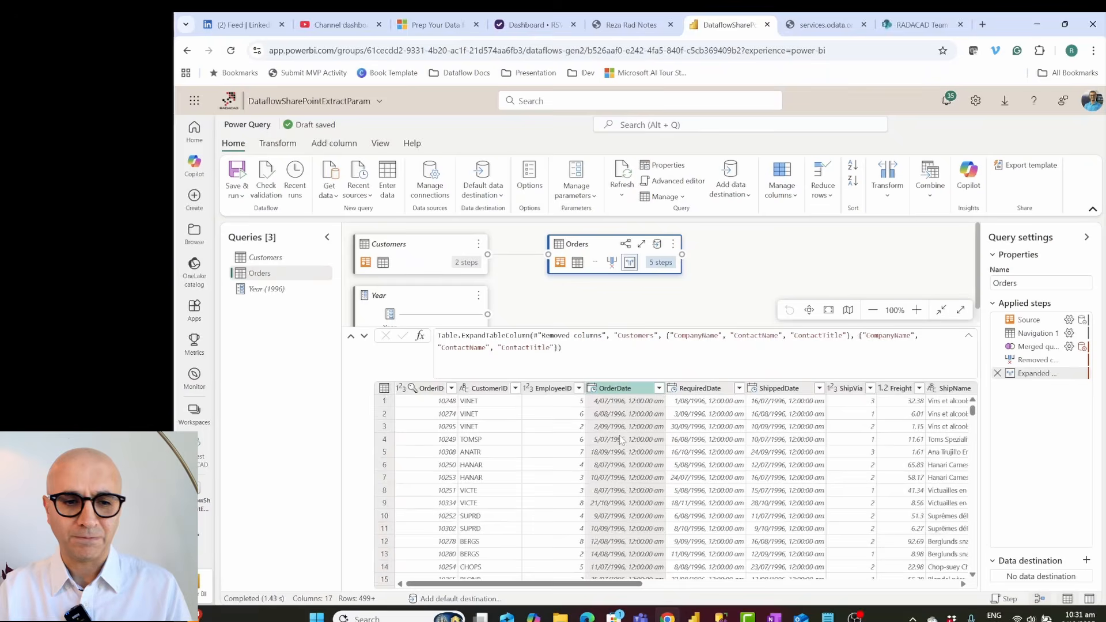
left_click(253, 291)
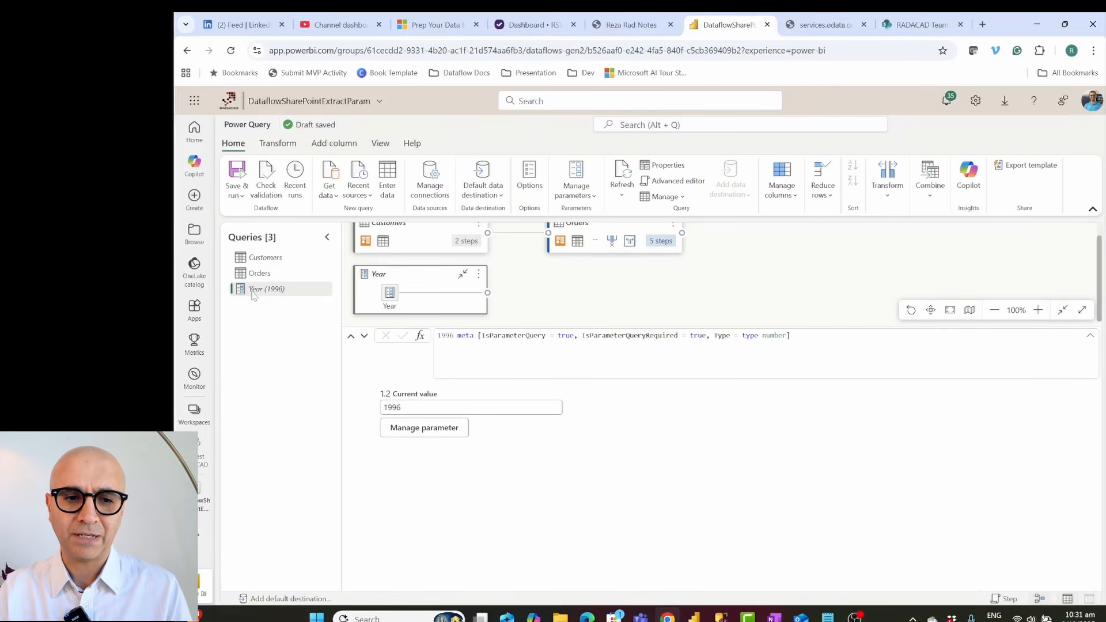
Step: Filter the OrderDate column of the Orders query to dates in this year
left_click(259, 272)
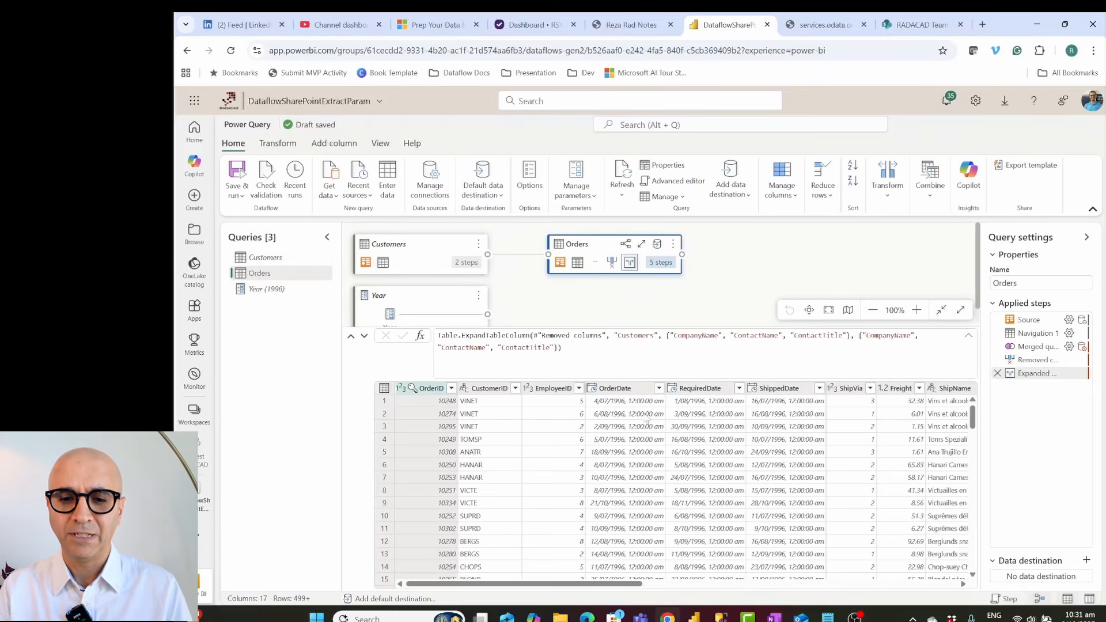
left_click(636, 392)
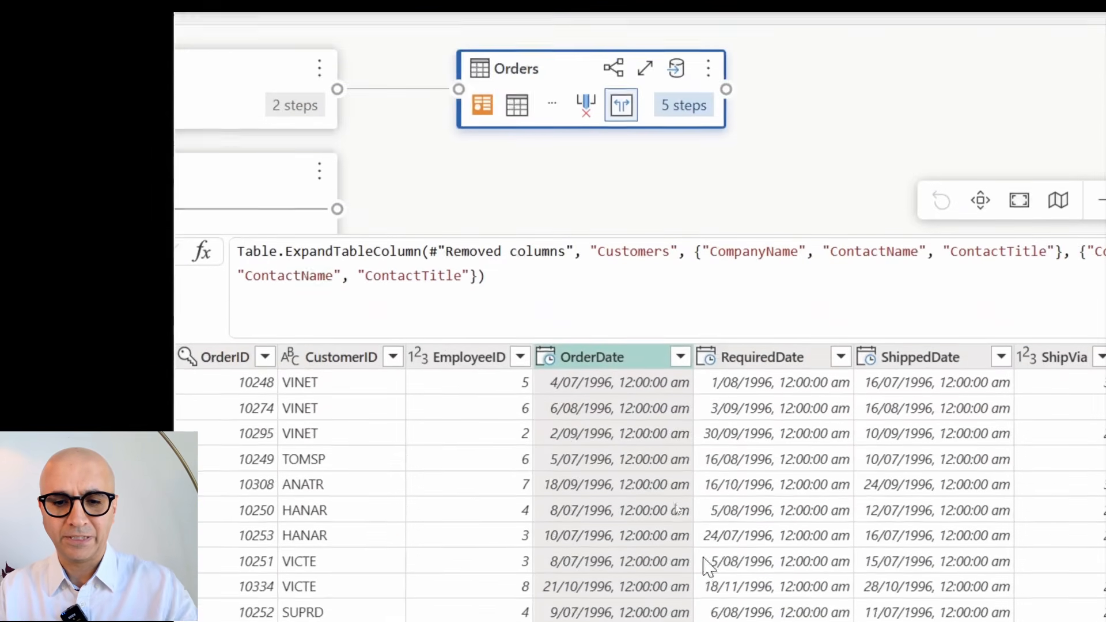
left_click(681, 357)
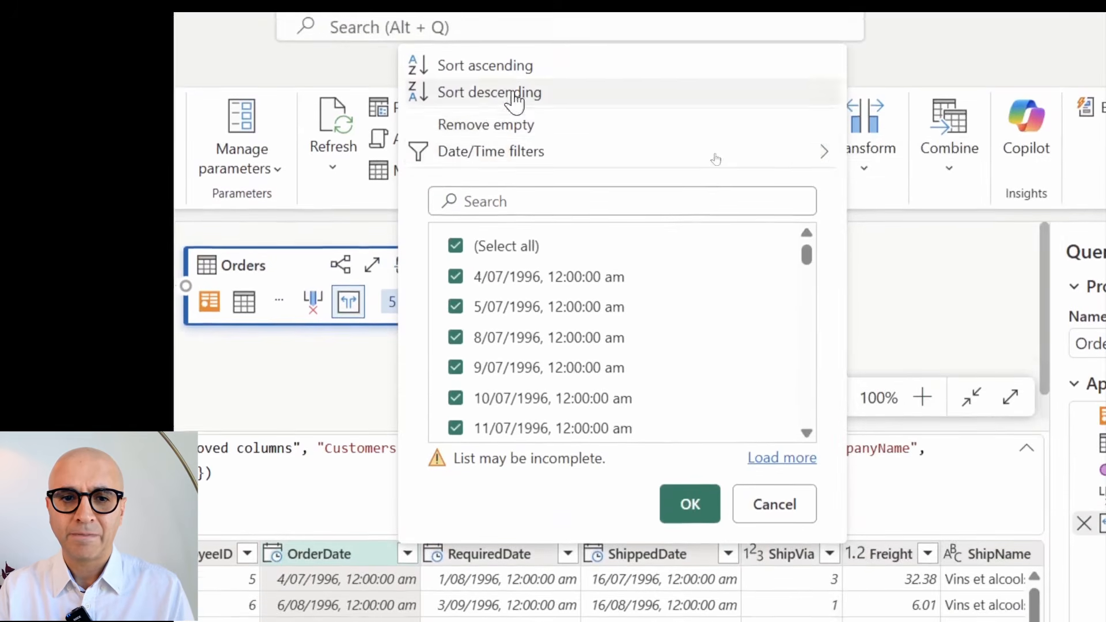
mouse_move(525, 161)
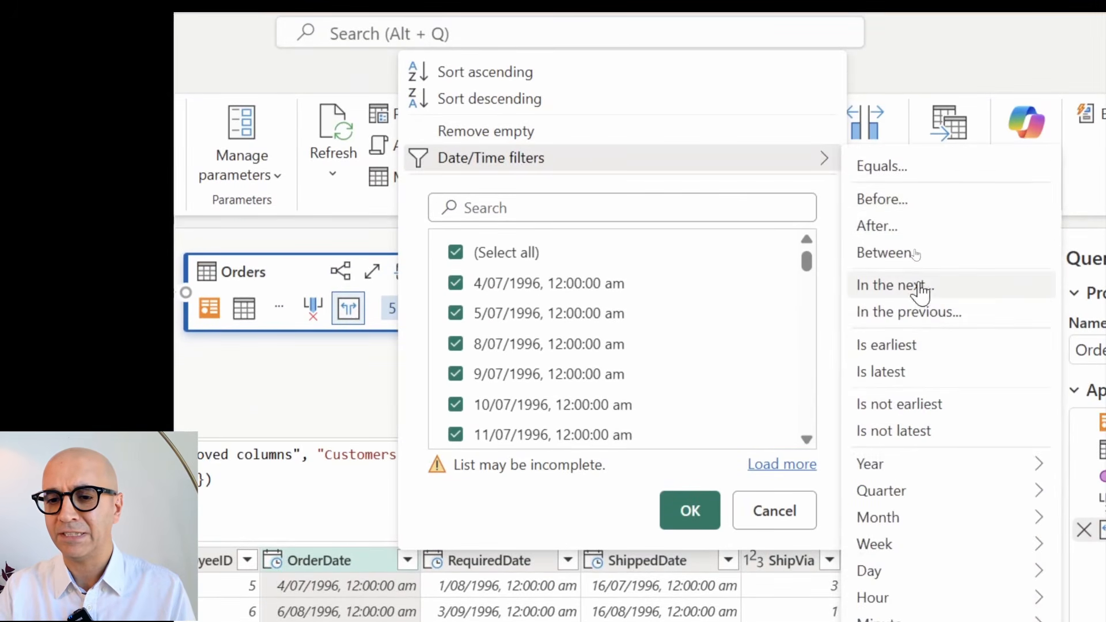
mouse_move(957, 472)
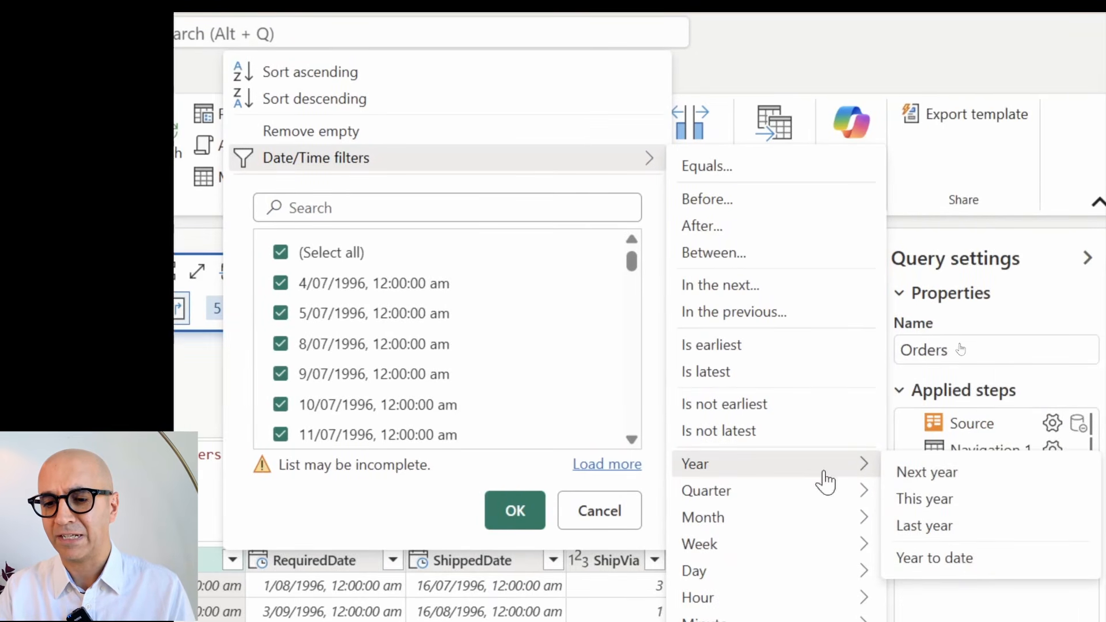
left_click(922, 500)
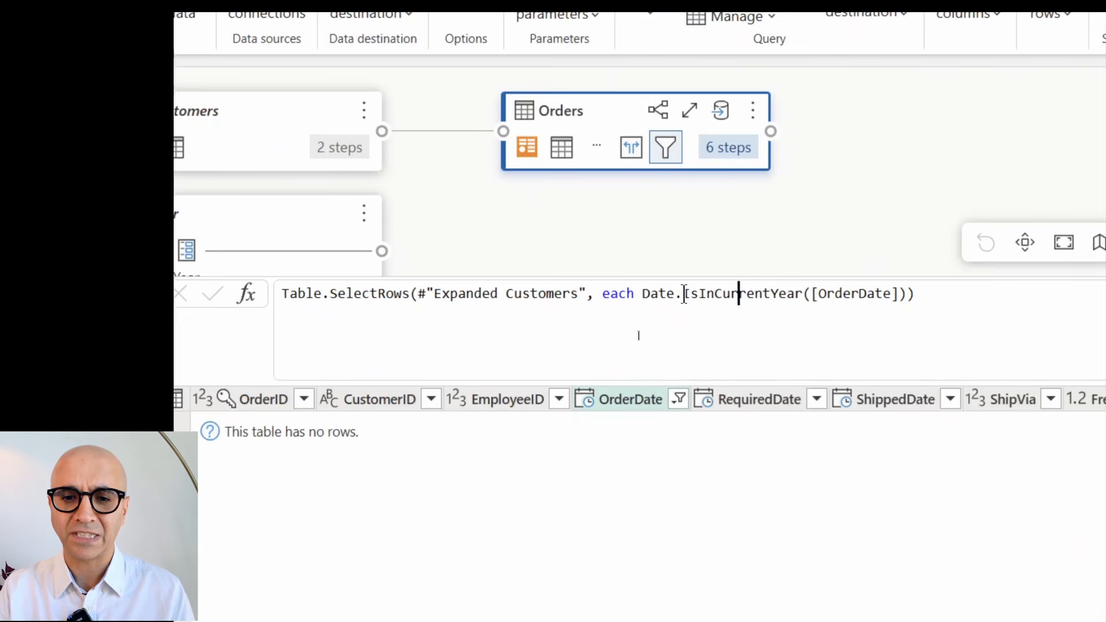
Step: Change the filter condition in the Orders formula to Date.Year([OrderDate])=Year so it uses the Year parameter
left_click_drag(683, 293, 763, 295)
left_click_drag(793, 293, 770, 294)
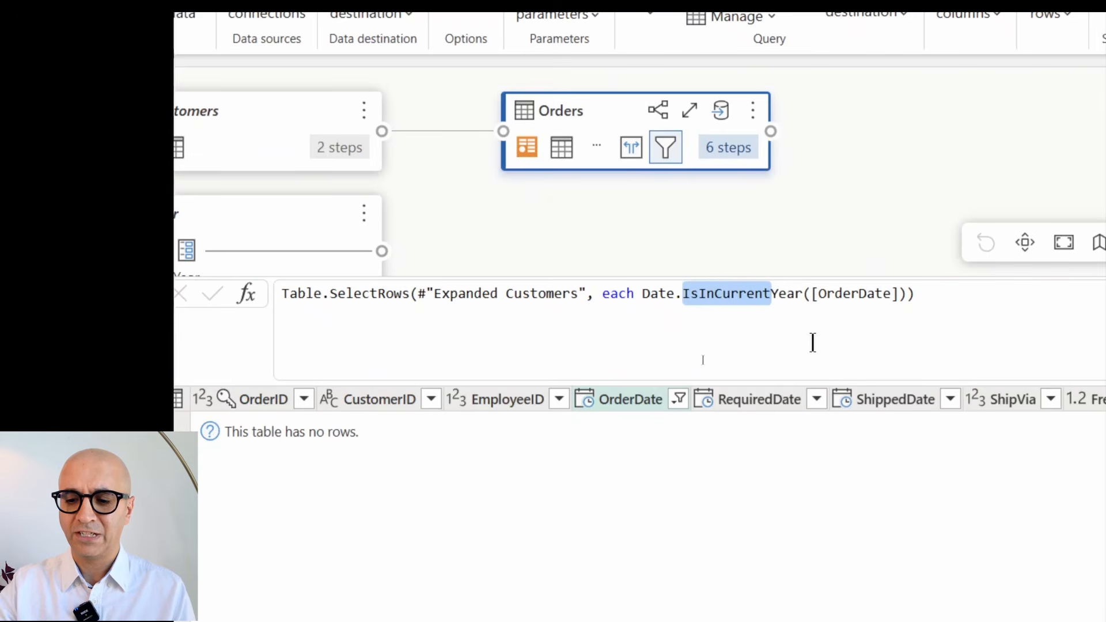
key("BackSpace")
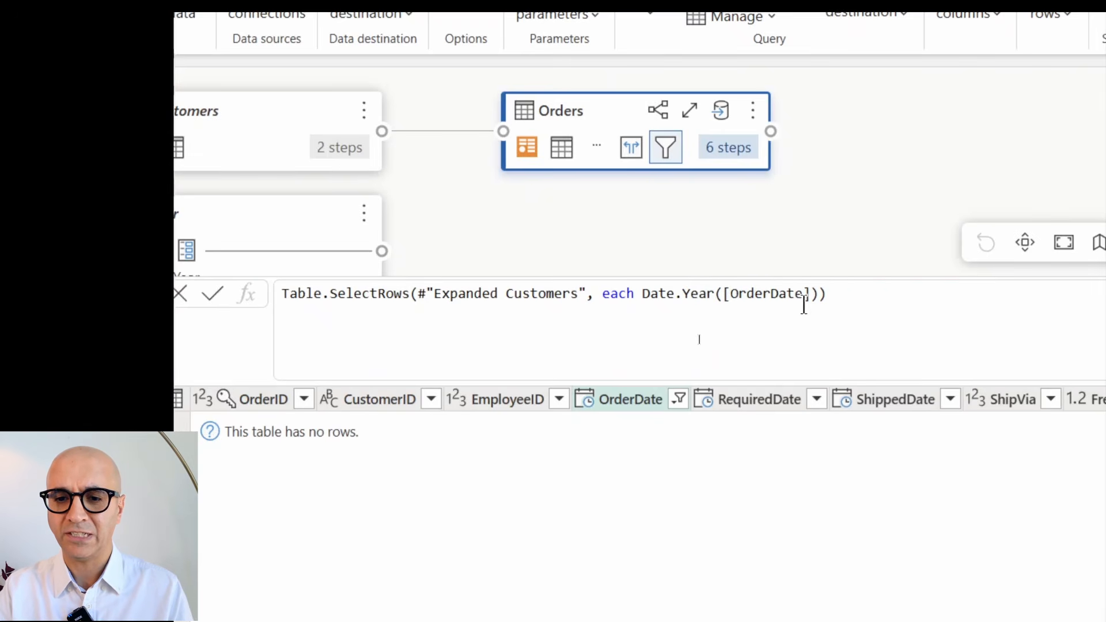
left_click(819, 294)
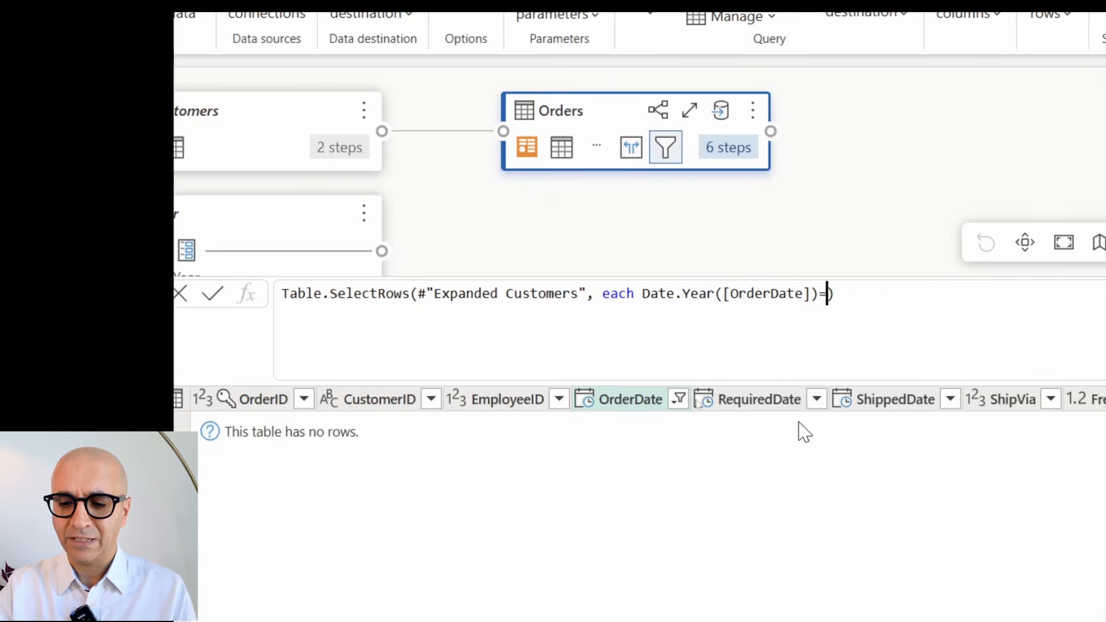
type("=")
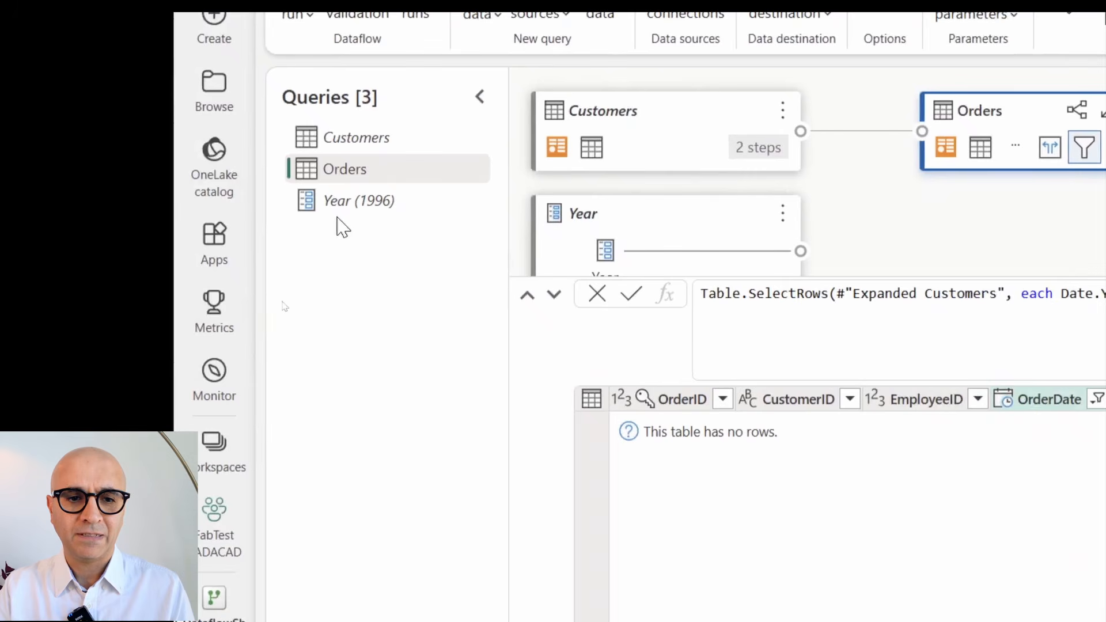
type("Year")
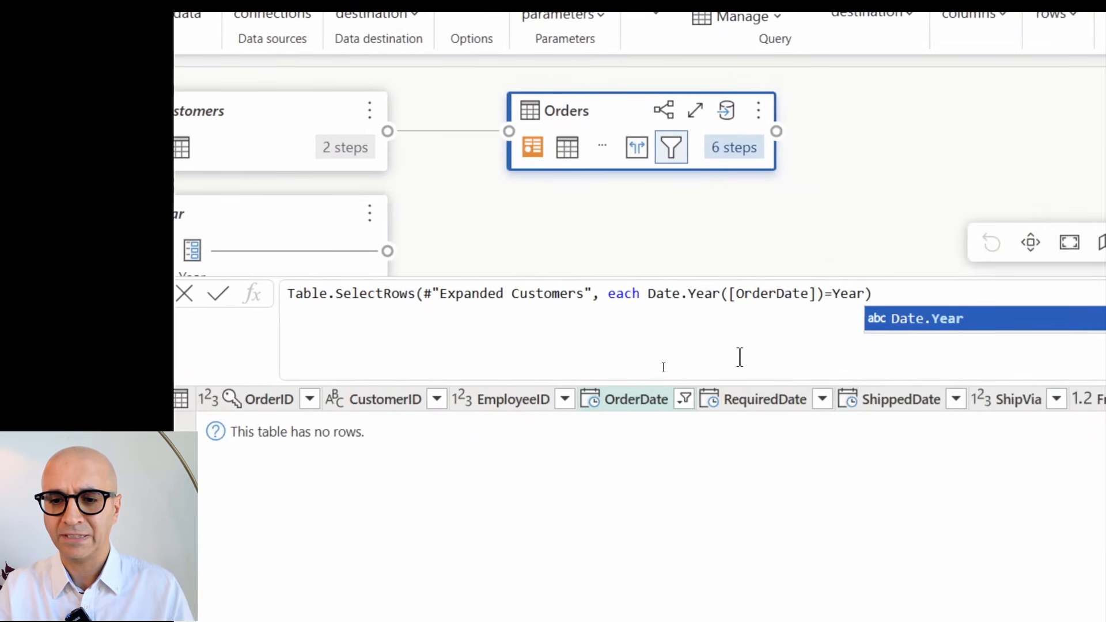
left_click(770, 358)
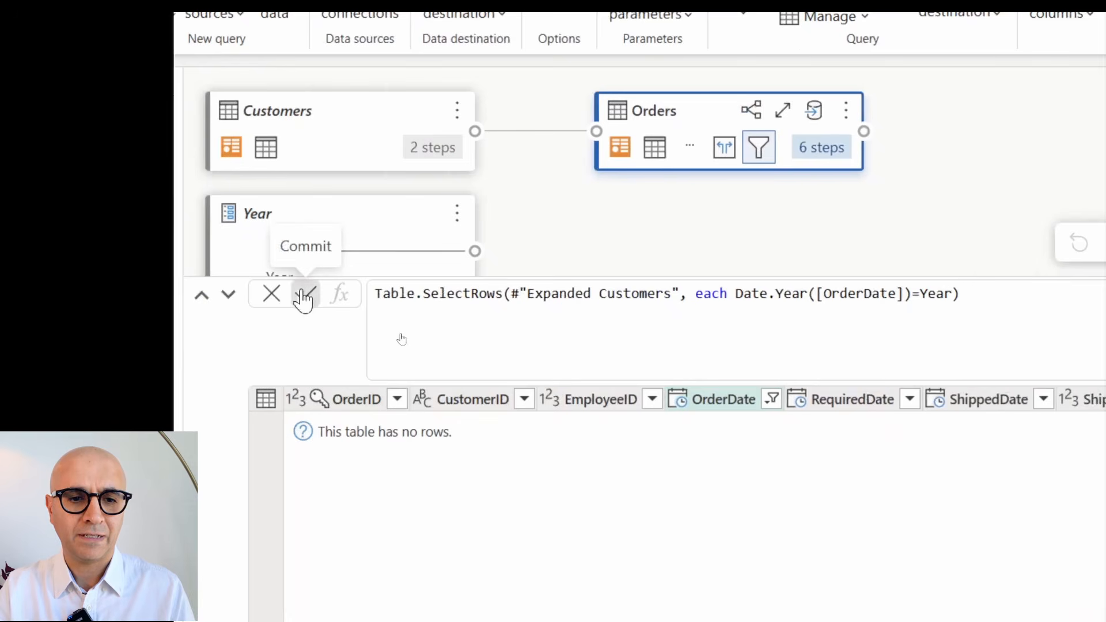
left_click(243, 294)
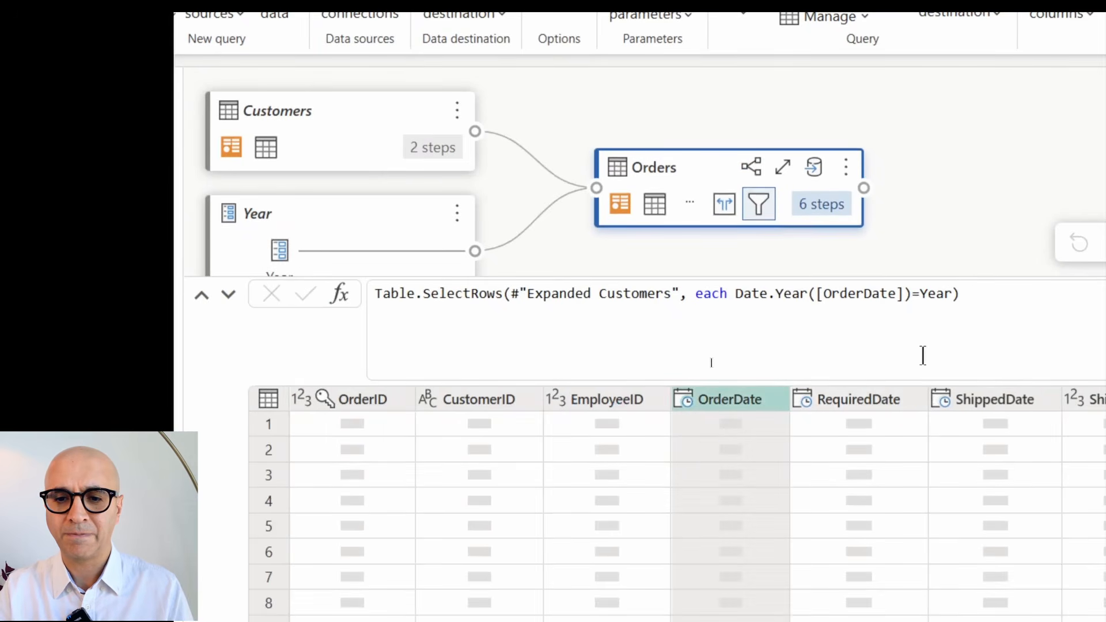
Step: Examine the filter condition and the OrderDate values across the filtered Orders rows
left_click_drag(735, 293, 951, 293)
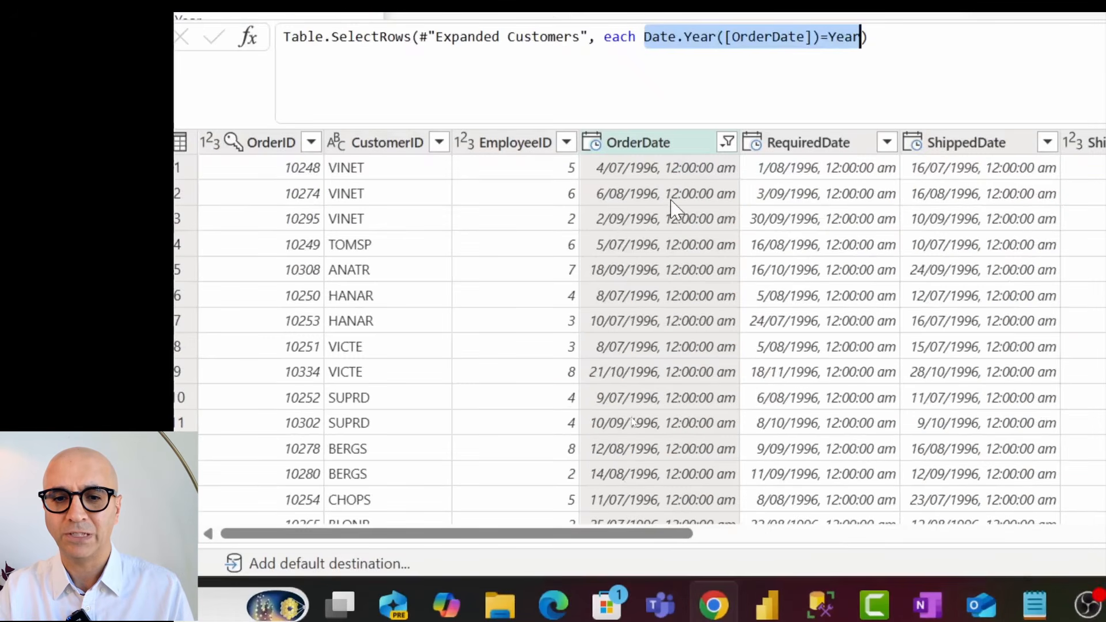
scroll(680, 224, "down", 20)
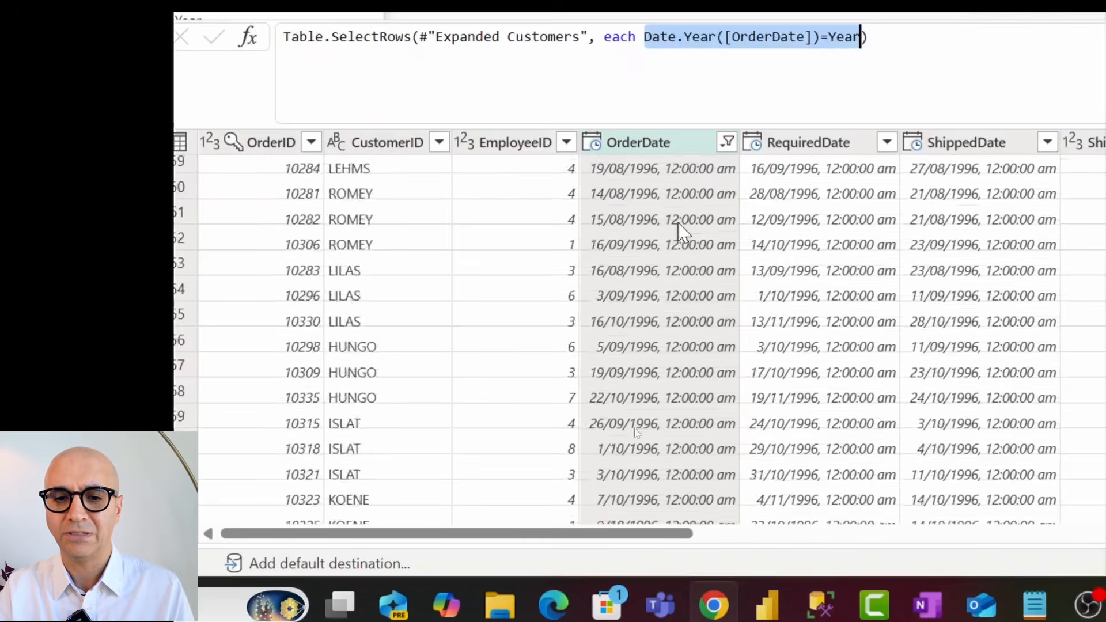
scroll(684, 248, "down", 3)
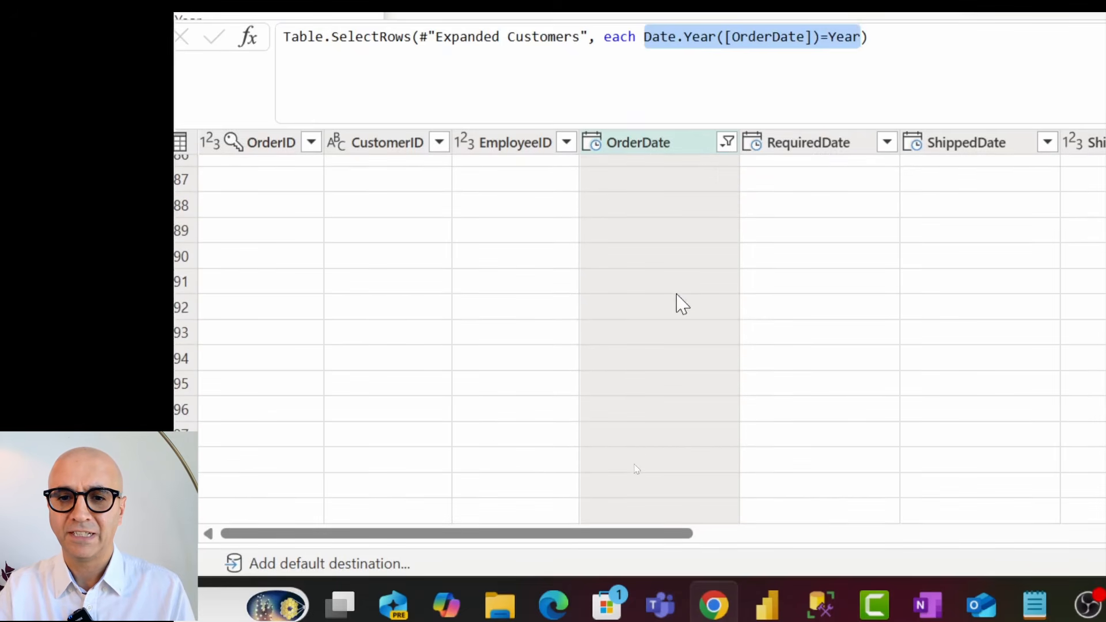
left_click(905, 42)
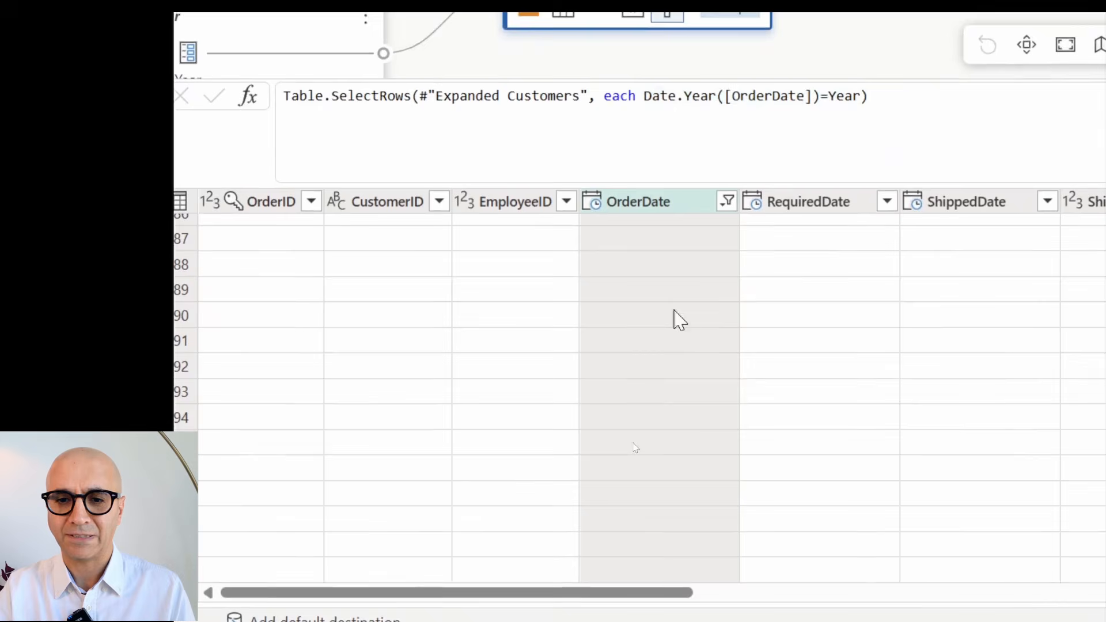
scroll(680, 319, "up", 5)
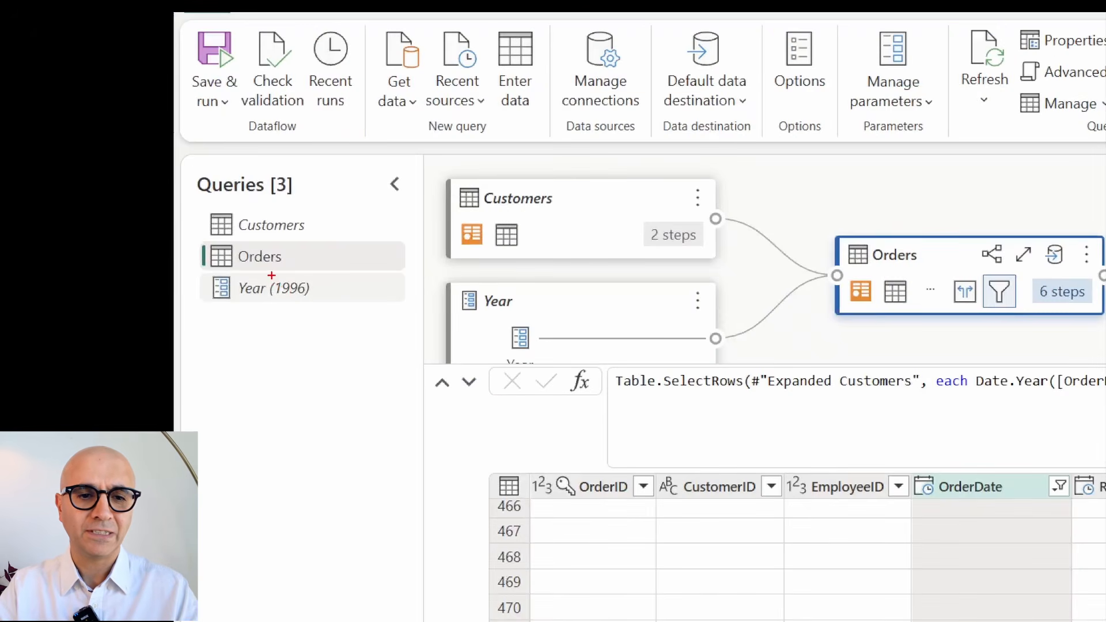
left_click_drag(271, 276, 318, 300)
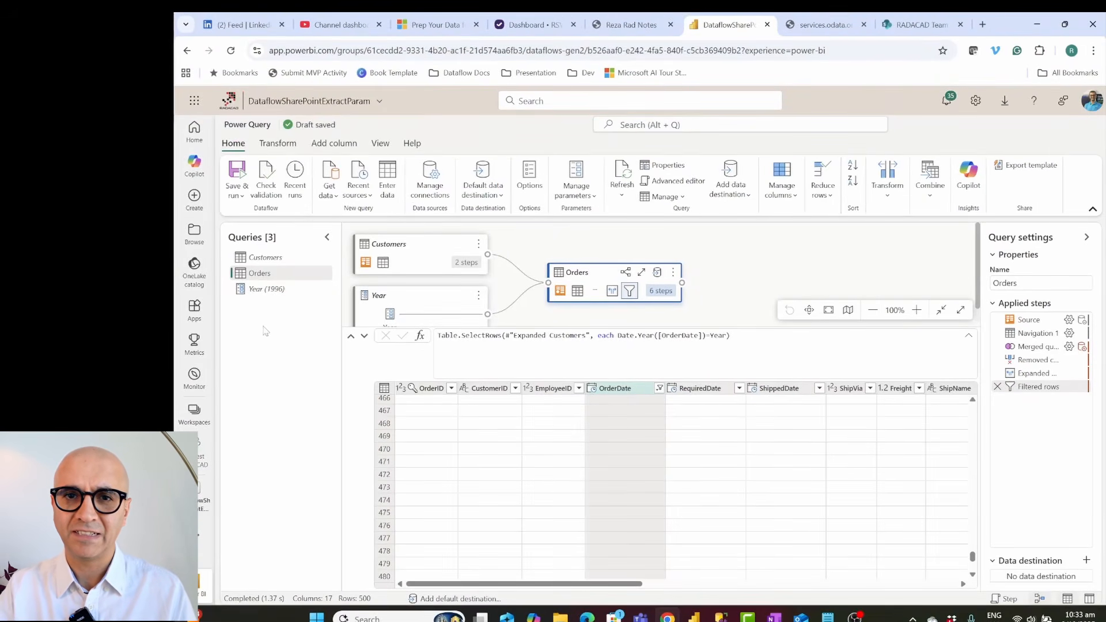
Step: Create a blank query whose formula references the Year parameter
right_click(265, 330)
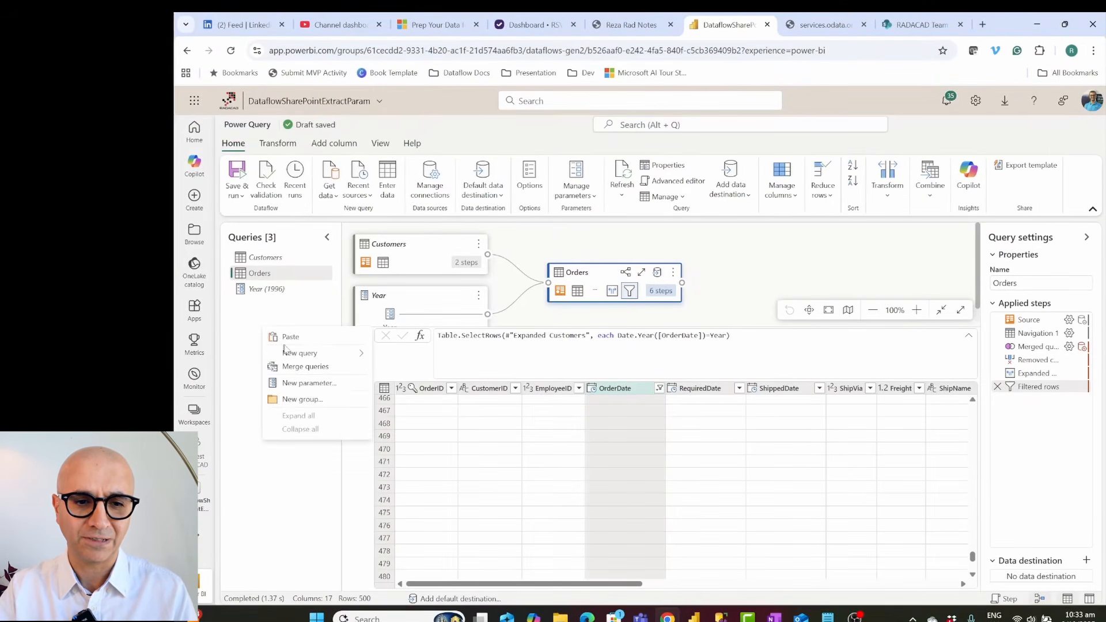
mouse_move(294, 352)
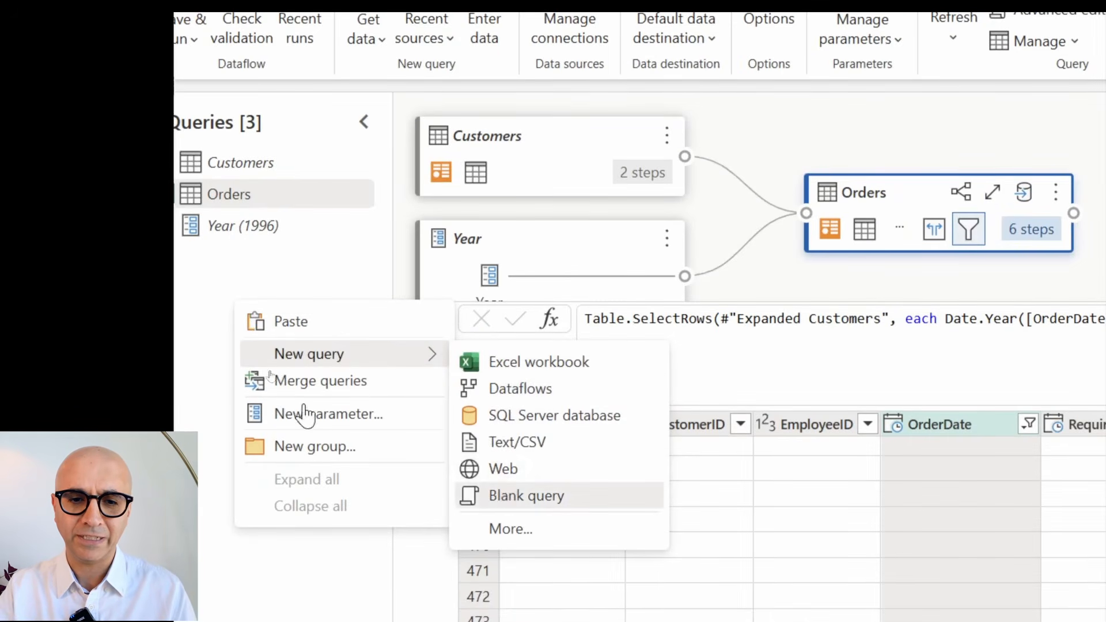
left_click(526, 496)
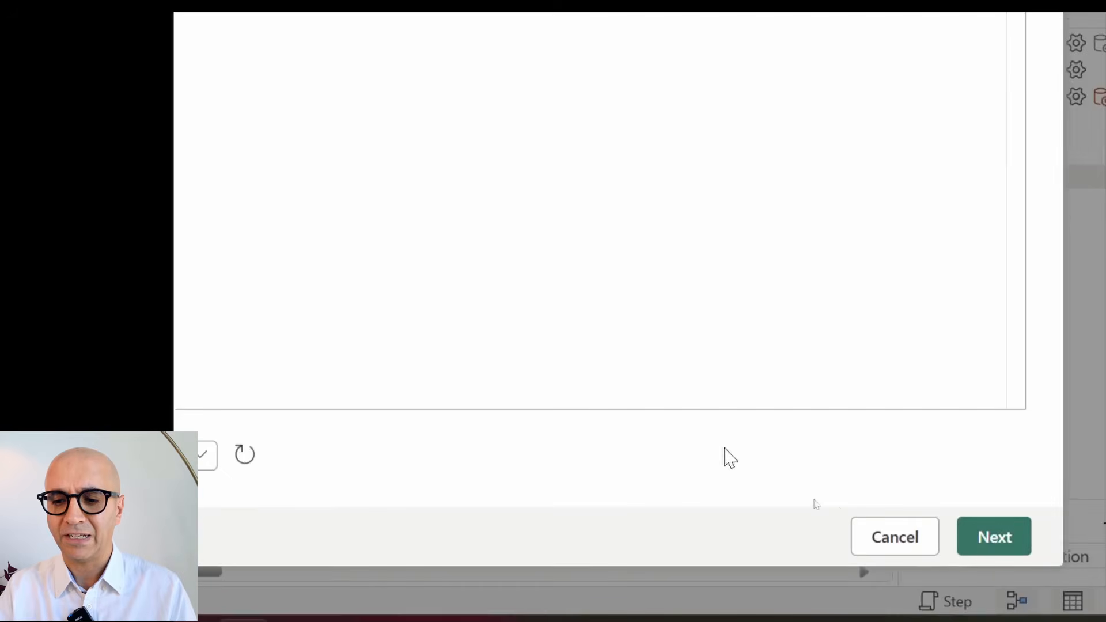
left_click(994, 537)
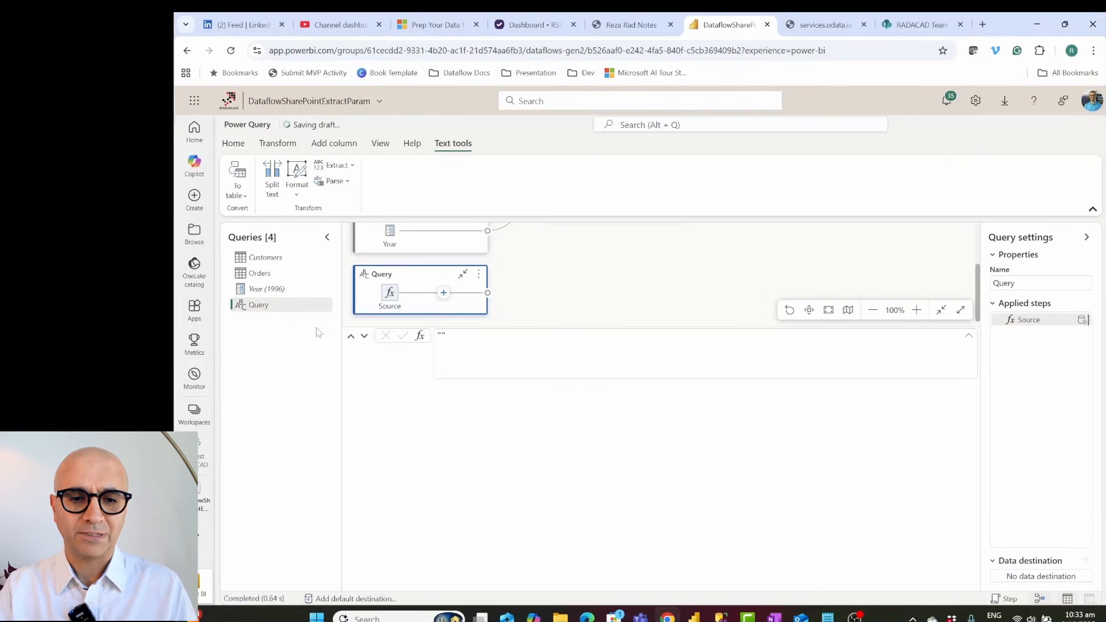
left_click(461, 335)
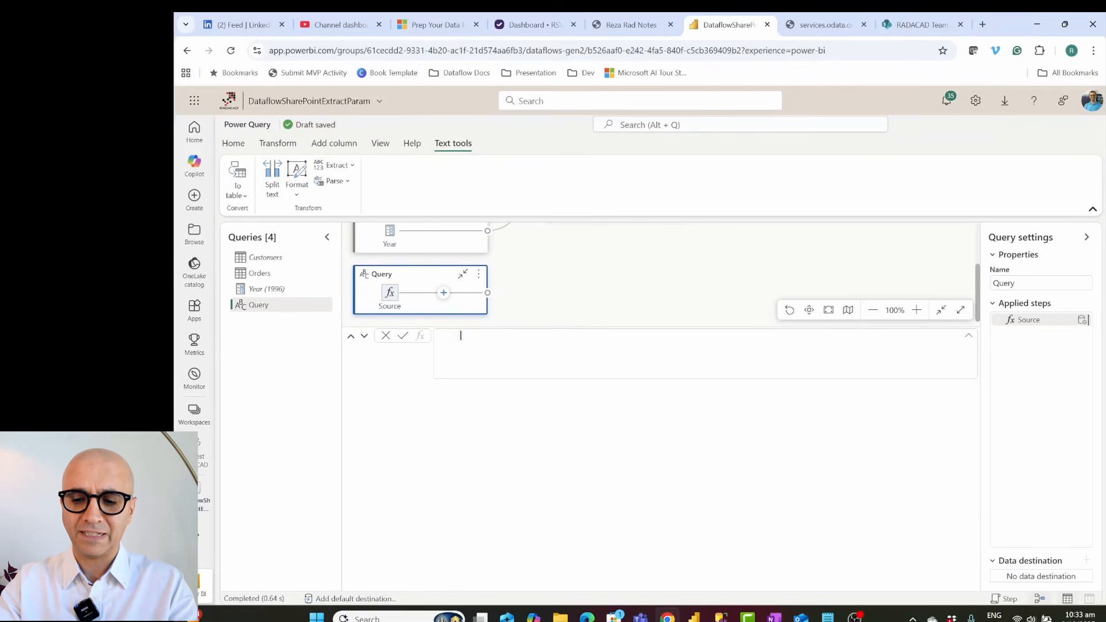
left_click(403, 339)
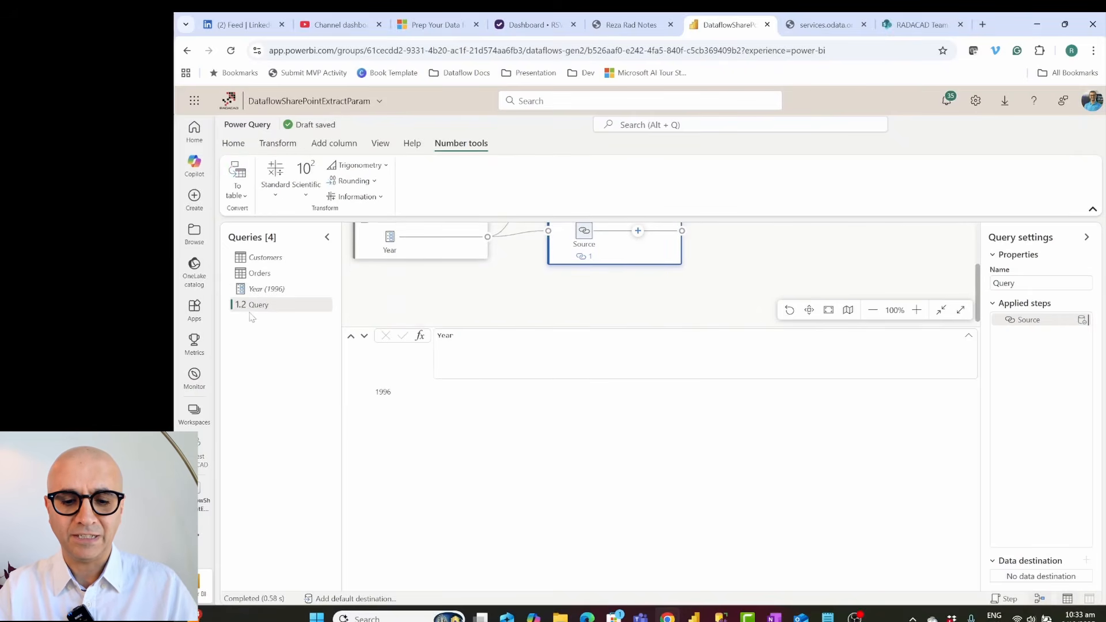
Step: Convert the new query's value to text with the formula Text.From(Year)
left_click(438, 337)
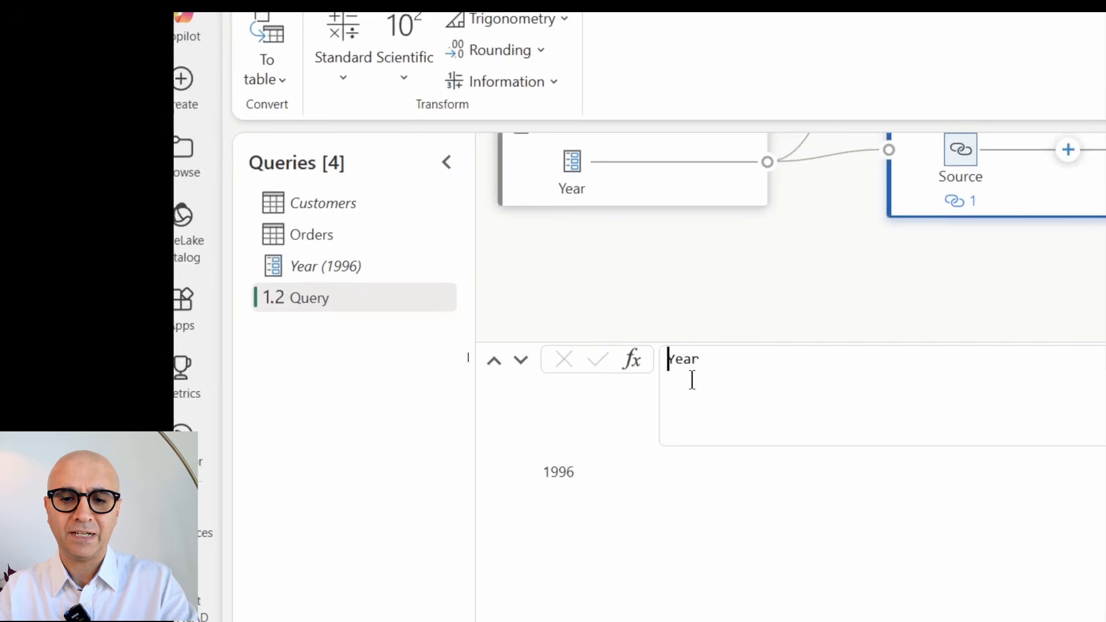
type("Te")
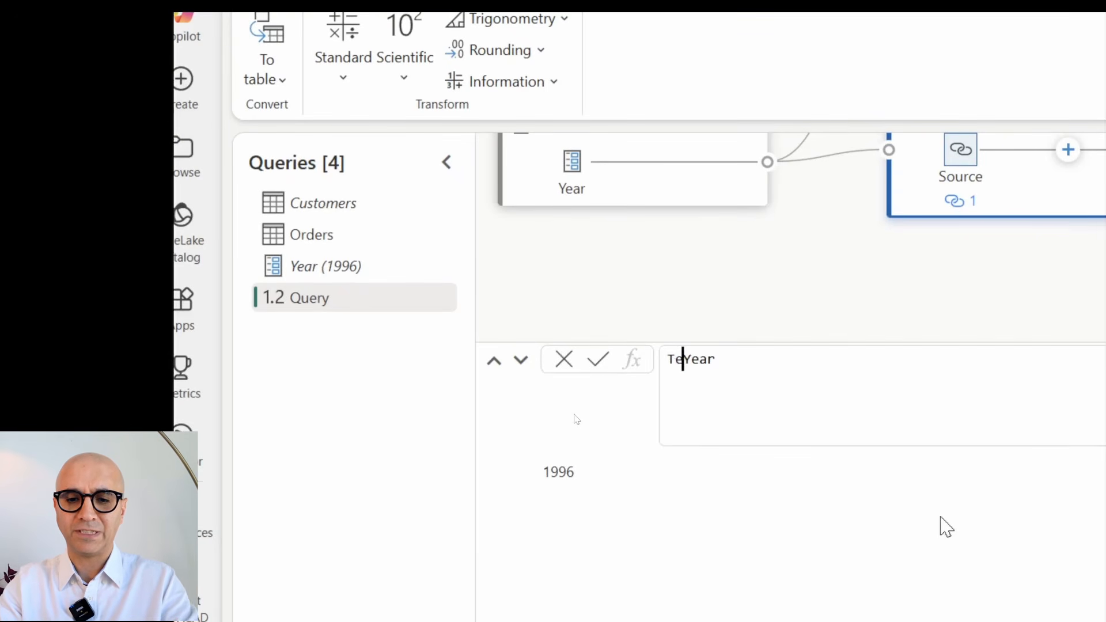
type("xt.From(")
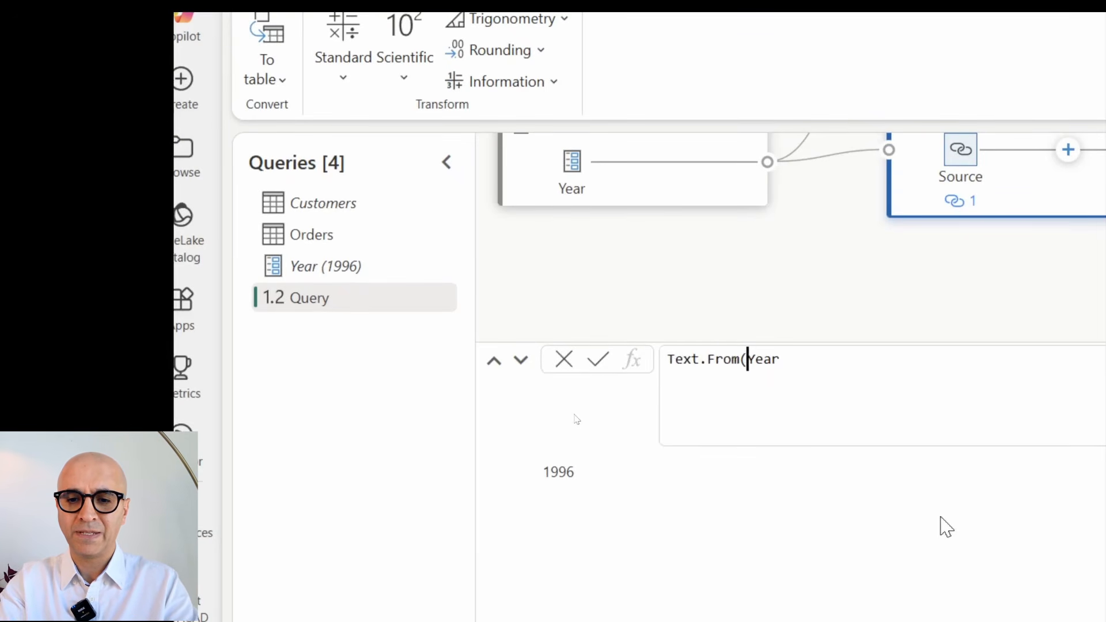
key("Right")
key("Right")
key("Right")
key("Right")
type(")")
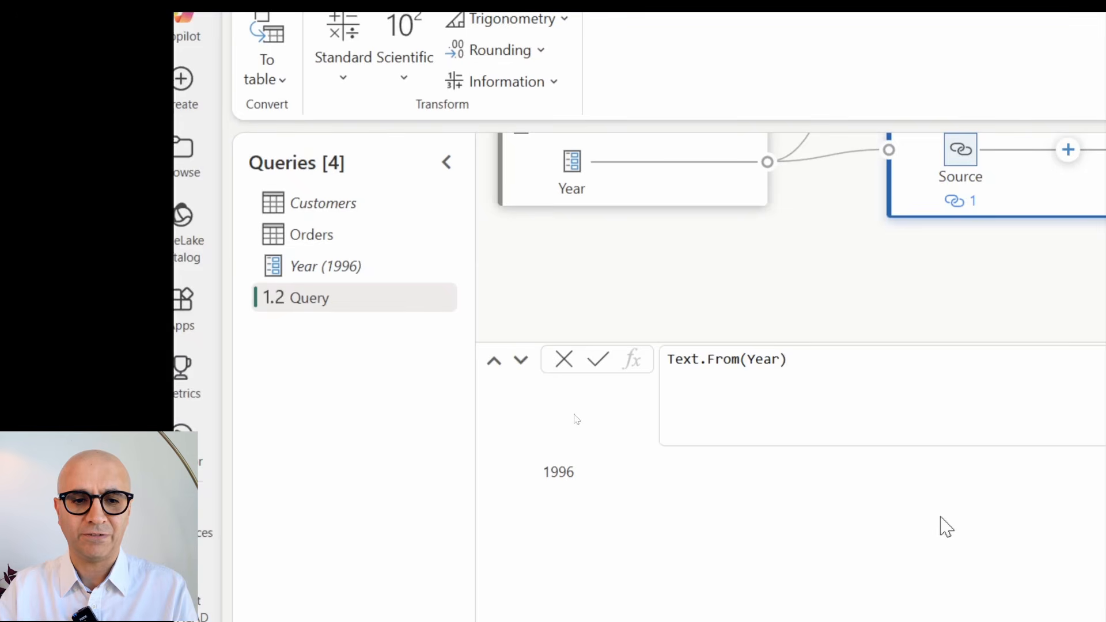
key("Return")
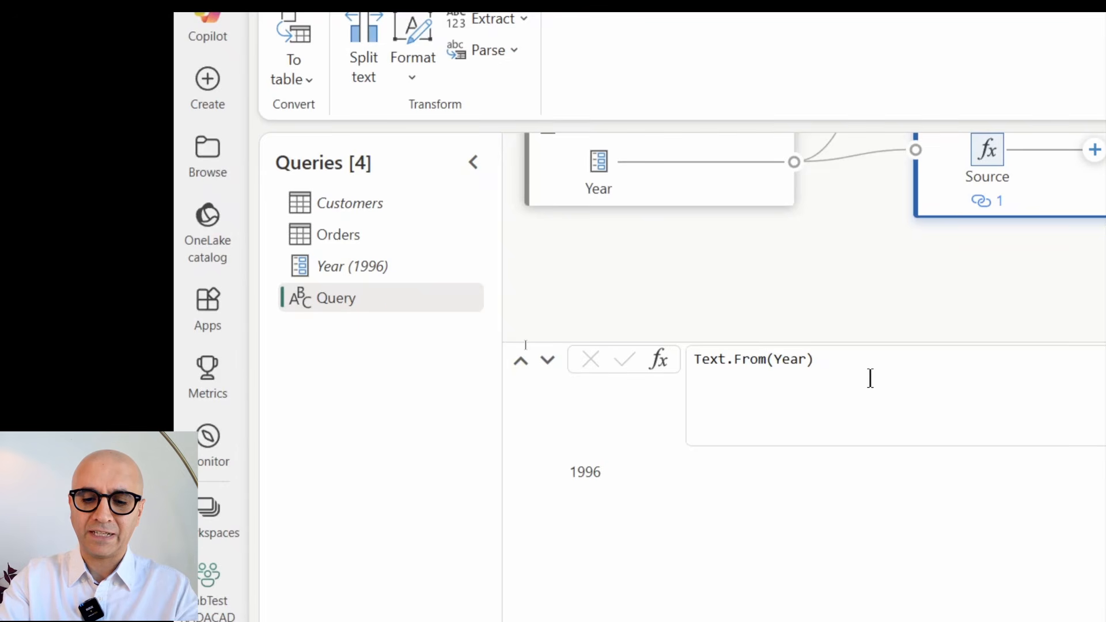
Step: Append the .csv extension to the query's value, making the formula Text.From(Year)&".csv"
type("&\"\"")
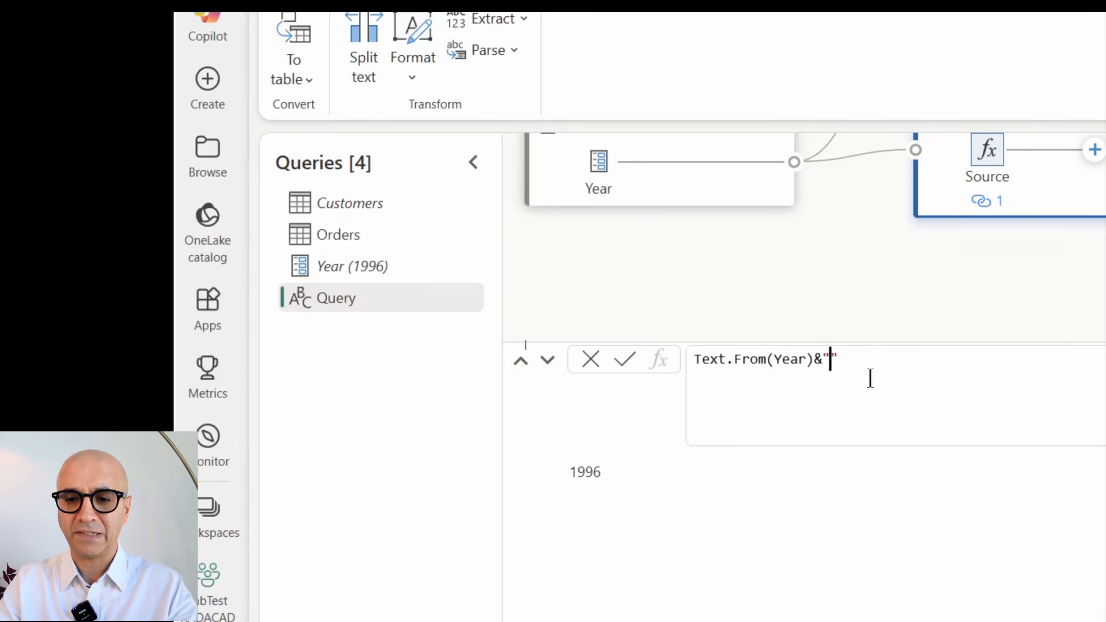
type(".csv")
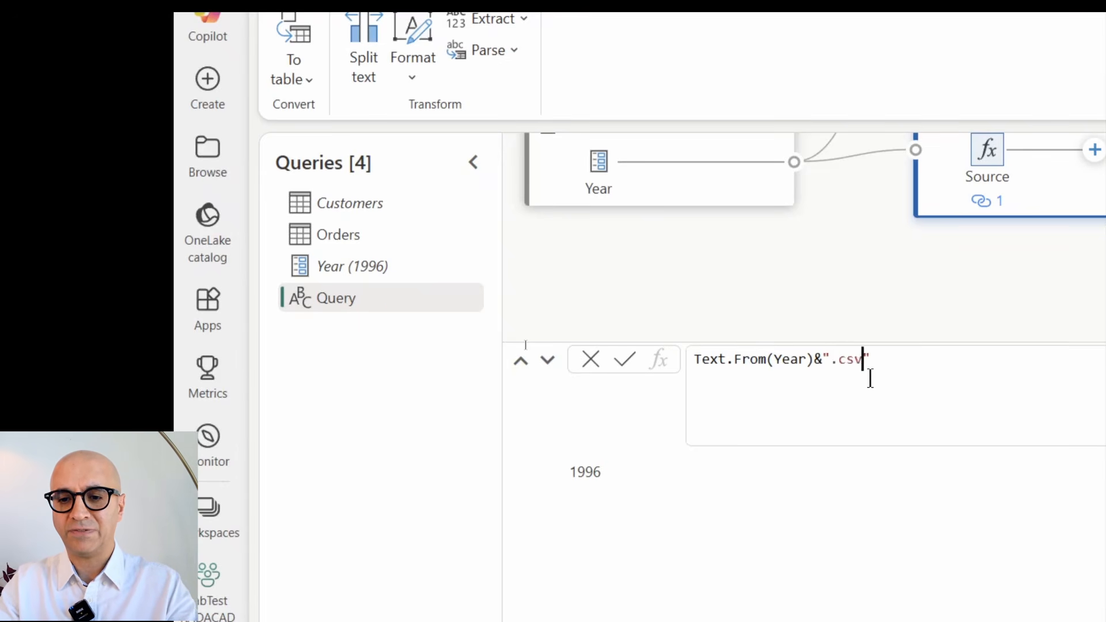
left_click(626, 360)
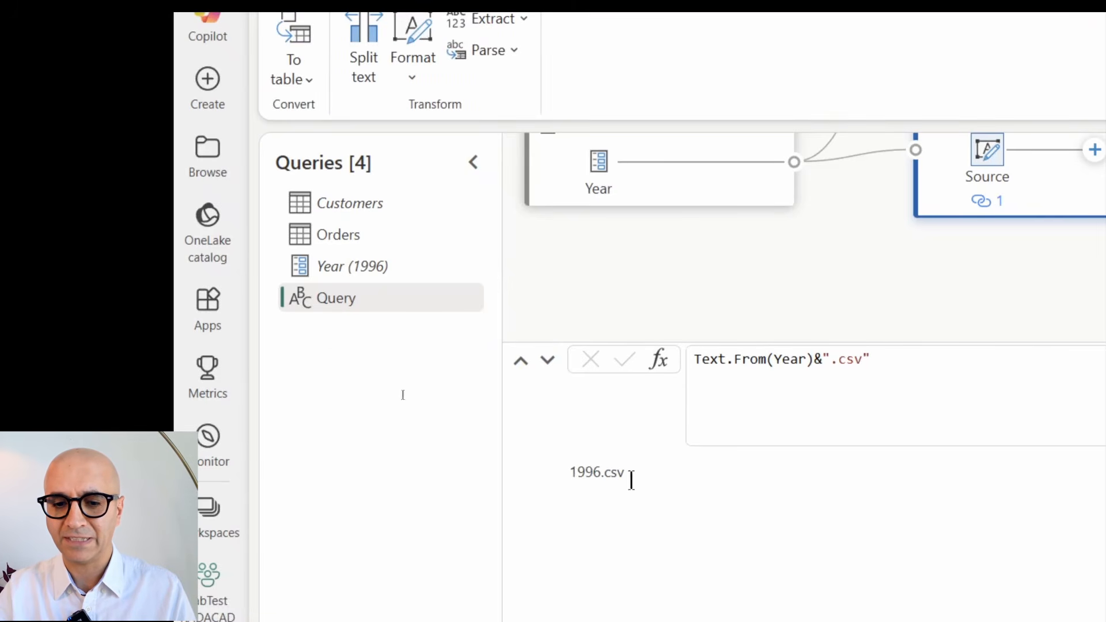
left_click_drag(568, 473, 645, 478)
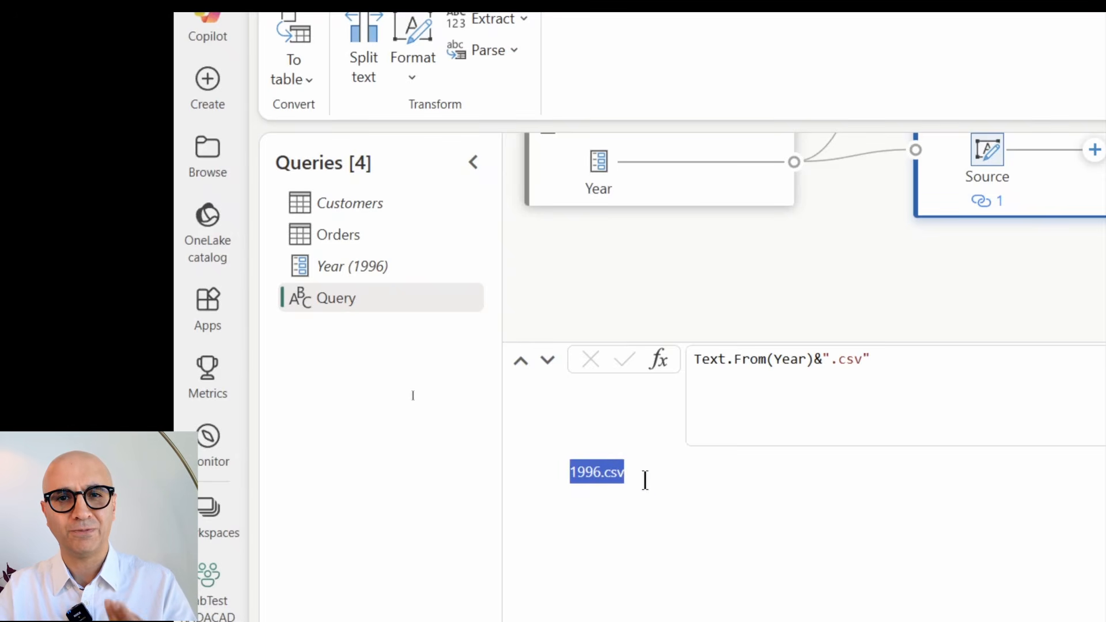
Step: Rename the new text query as FileName
double_click(339, 298)
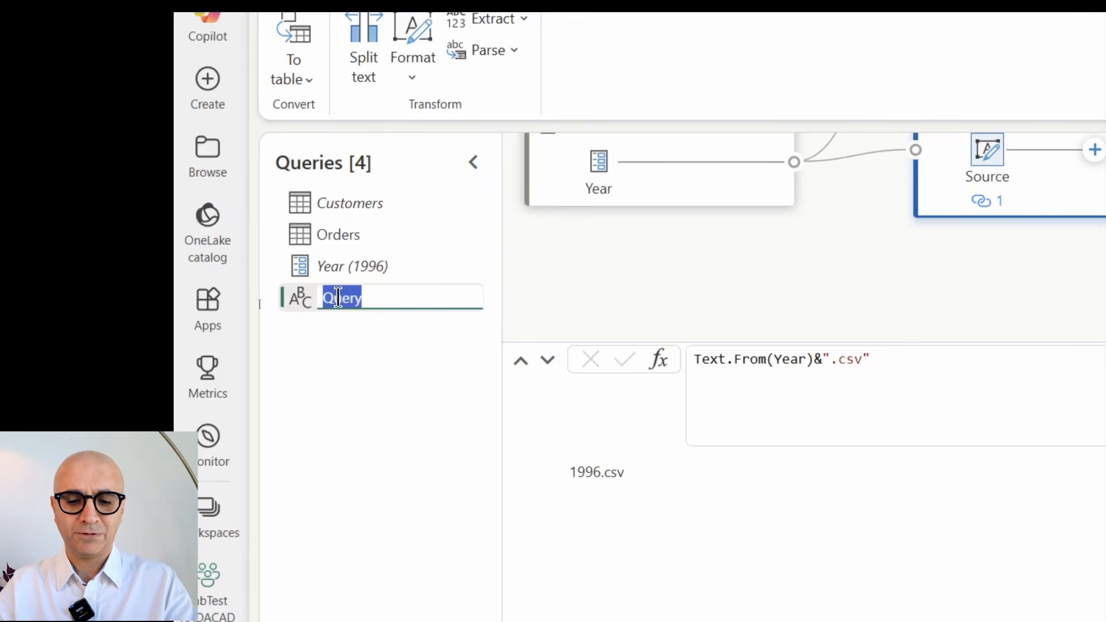
type("Fi")
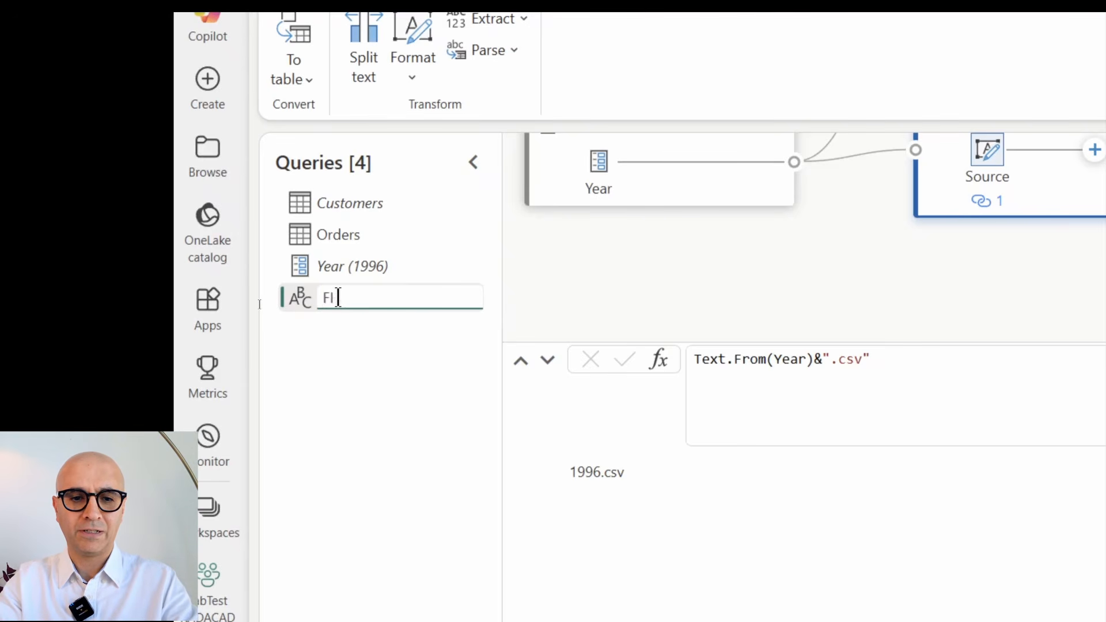
type("leleName")
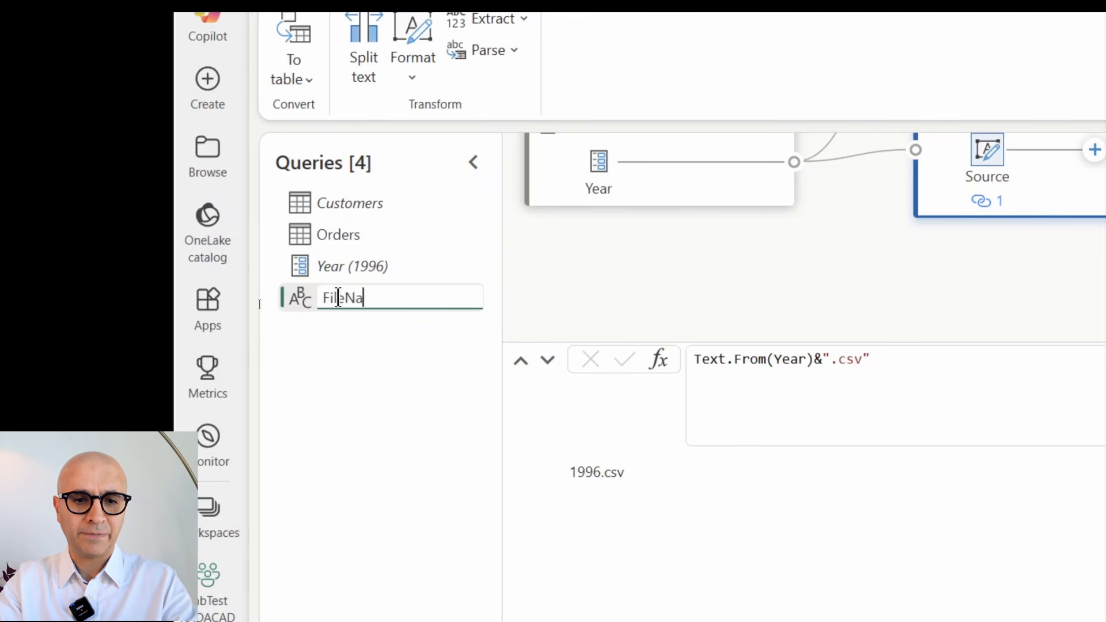
key("Return")
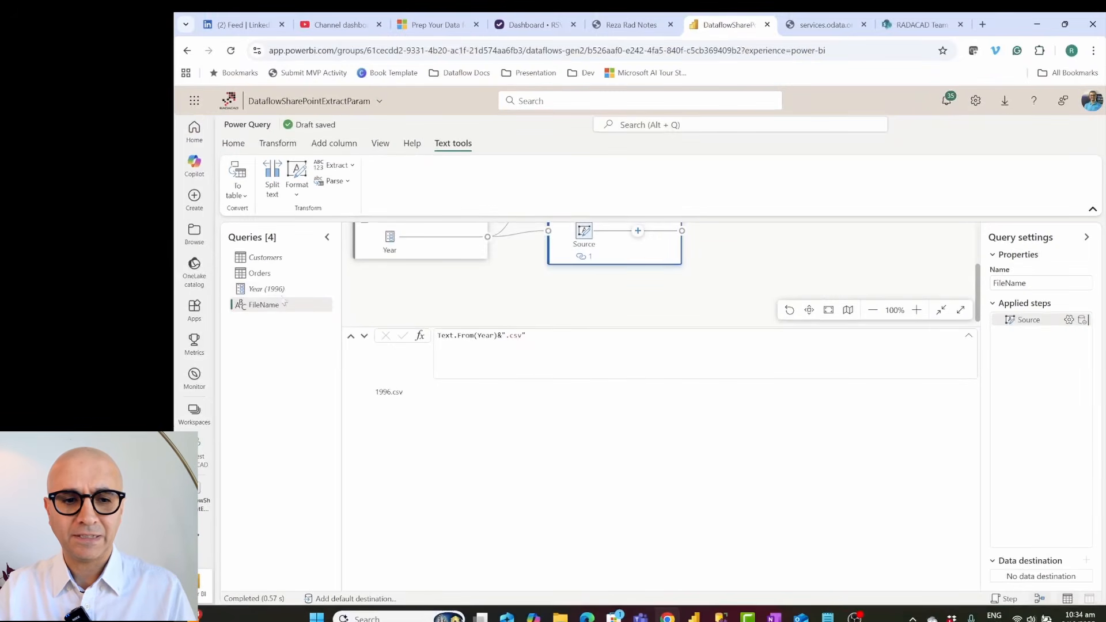
Step: Add a new SharePoint data destination to the Orders query
left_click(259, 273)
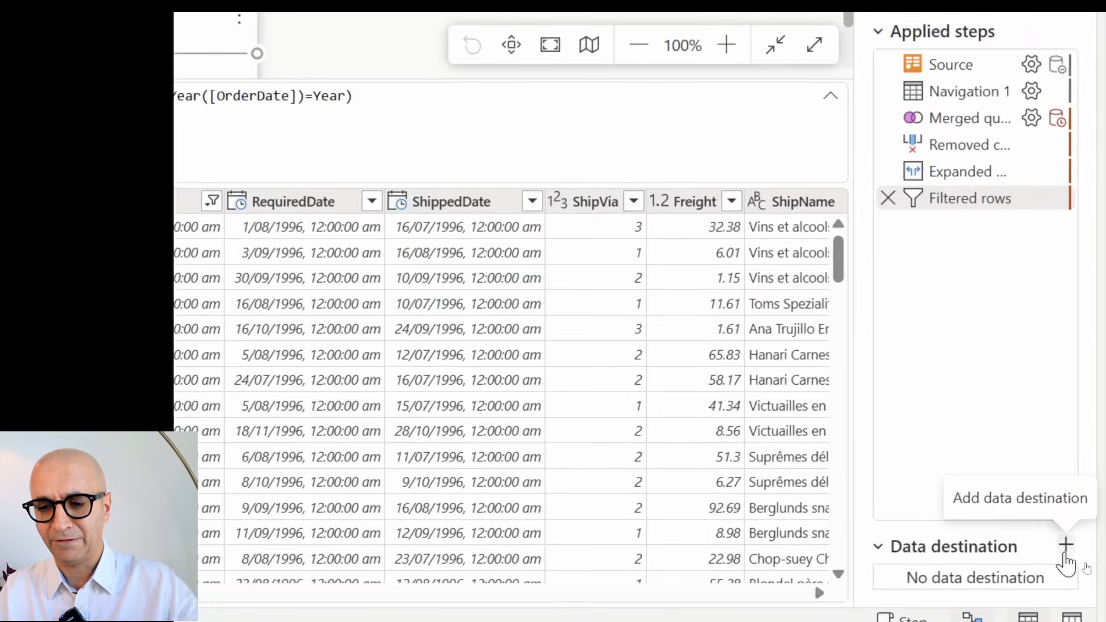
left_click(1065, 561)
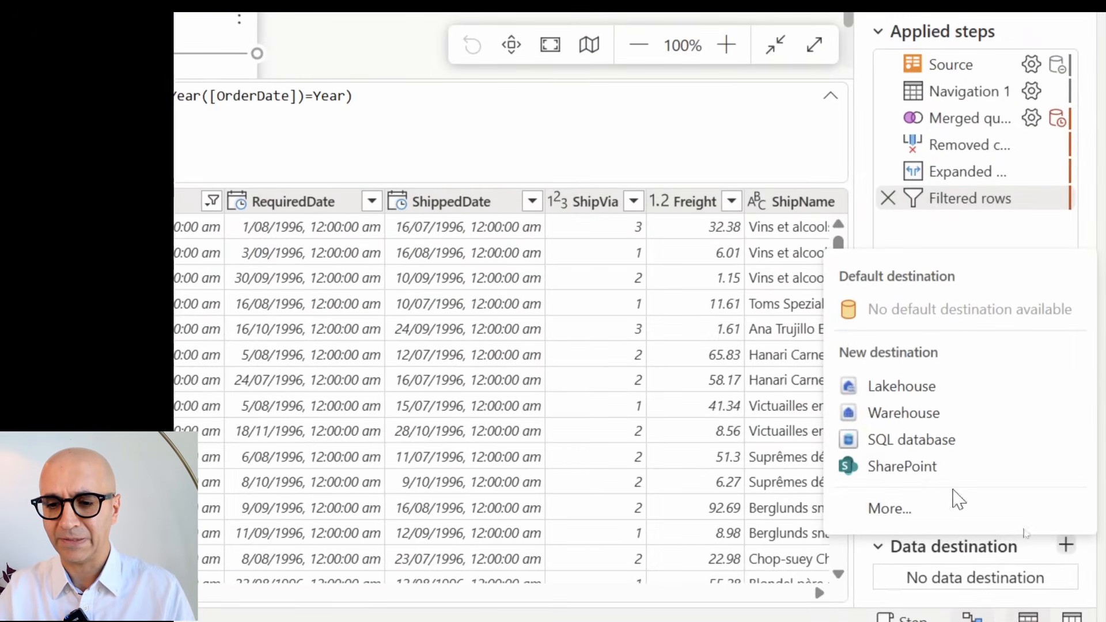
left_click(908, 471)
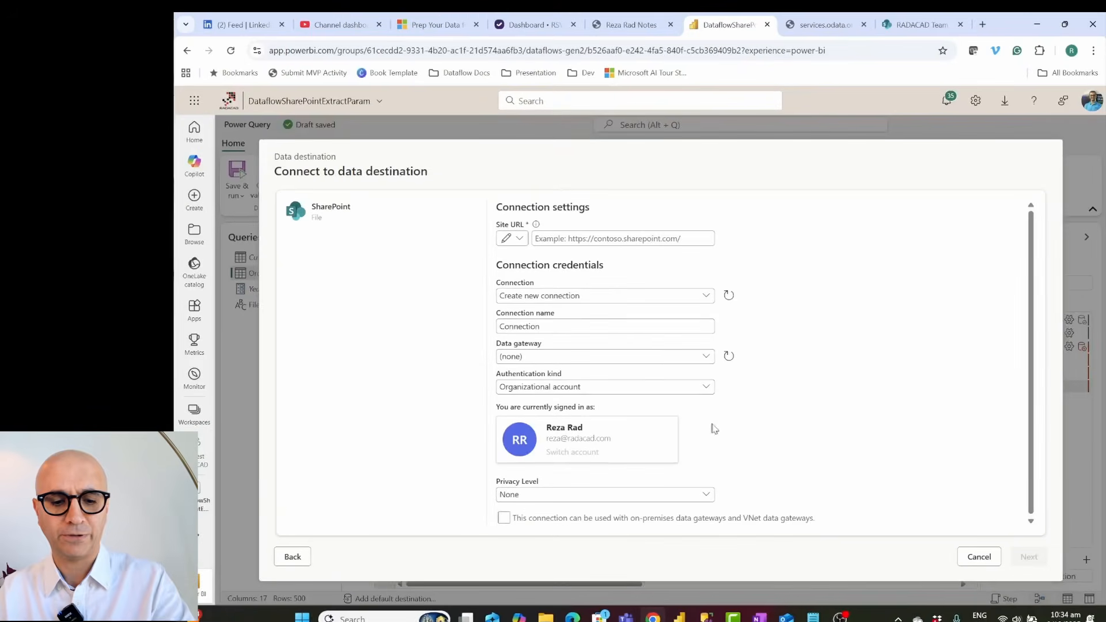
left_click(542, 237)
left_click(920, 25)
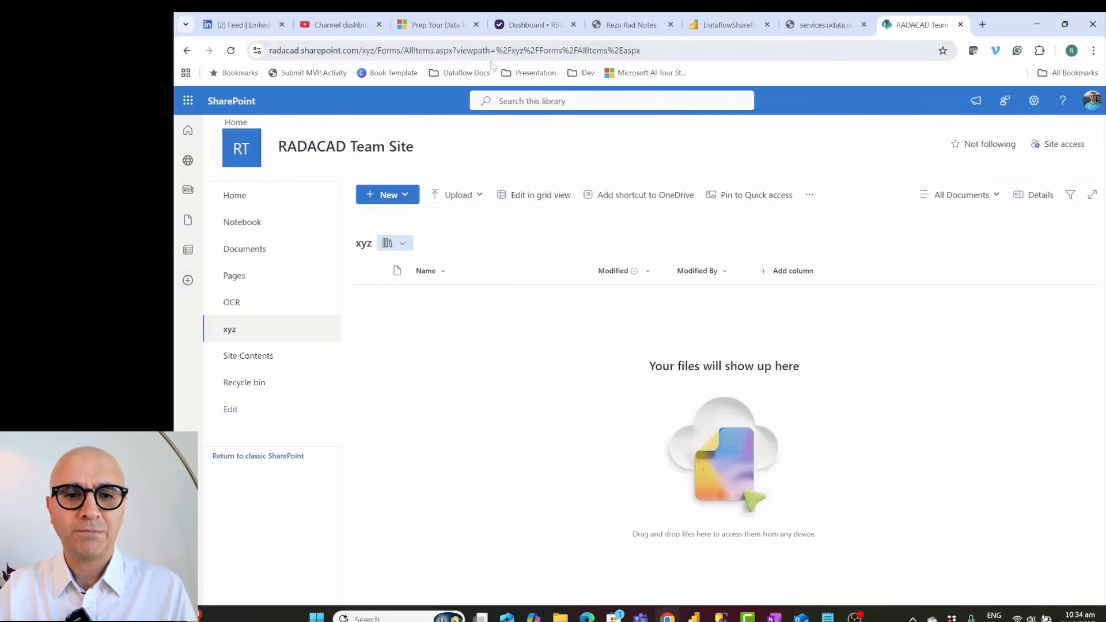
left_click_drag(359, 53, 253, 54)
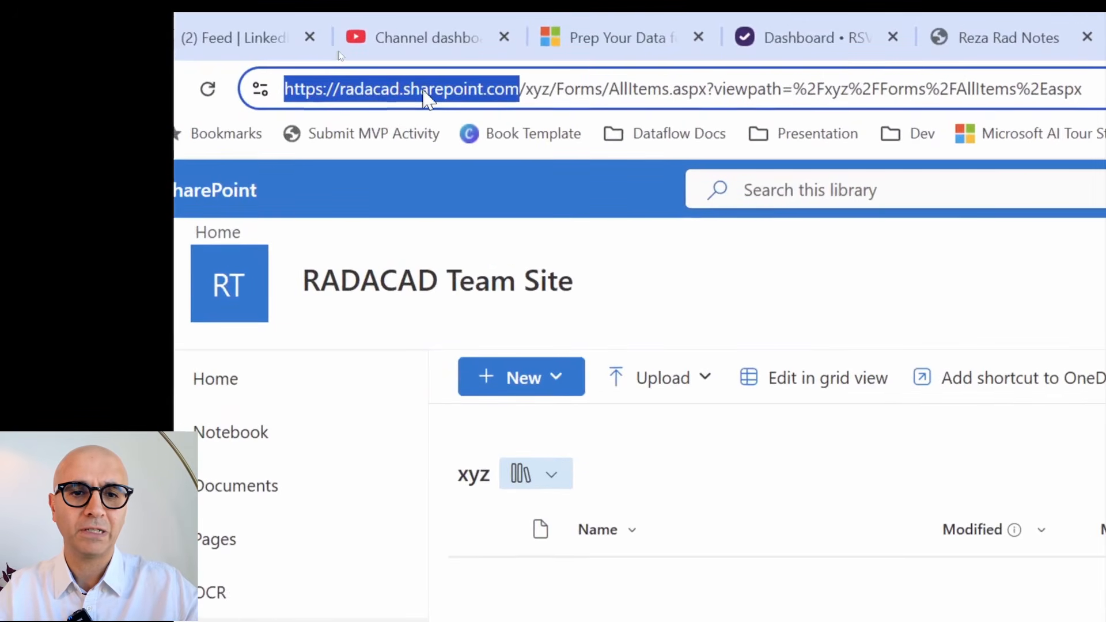
right_click(426, 98)
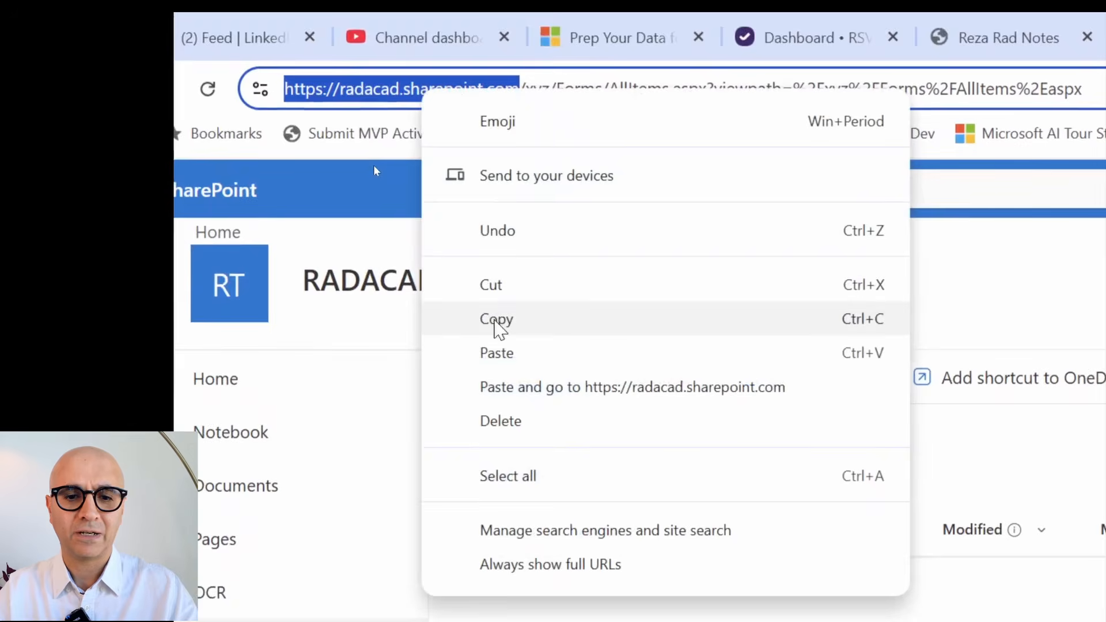
left_click(496, 321)
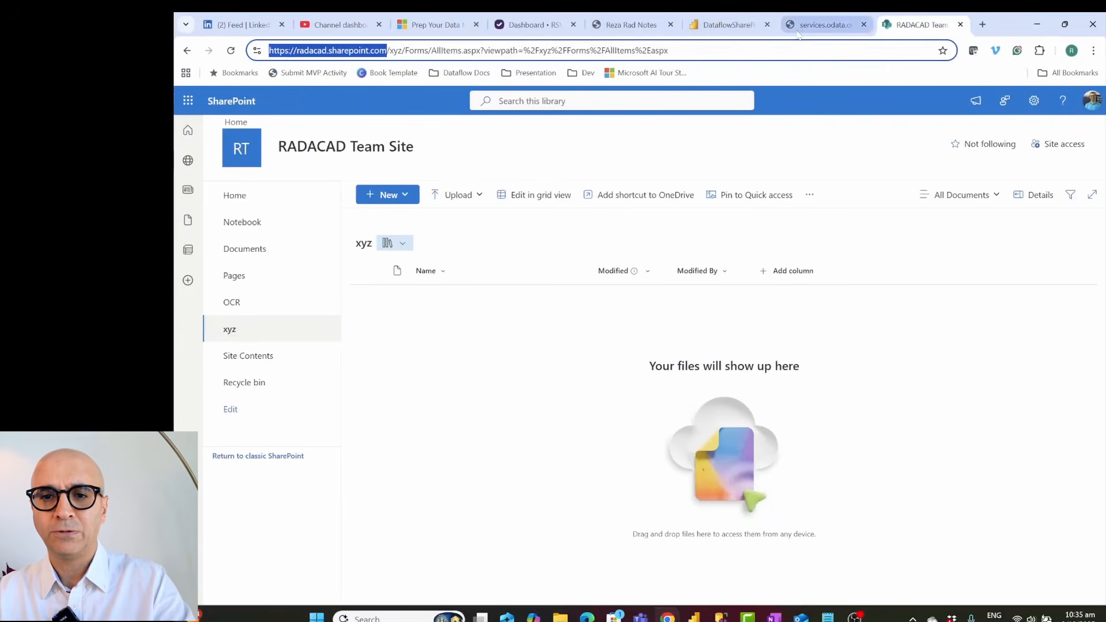
left_click(789, 28)
left_click(727, 25)
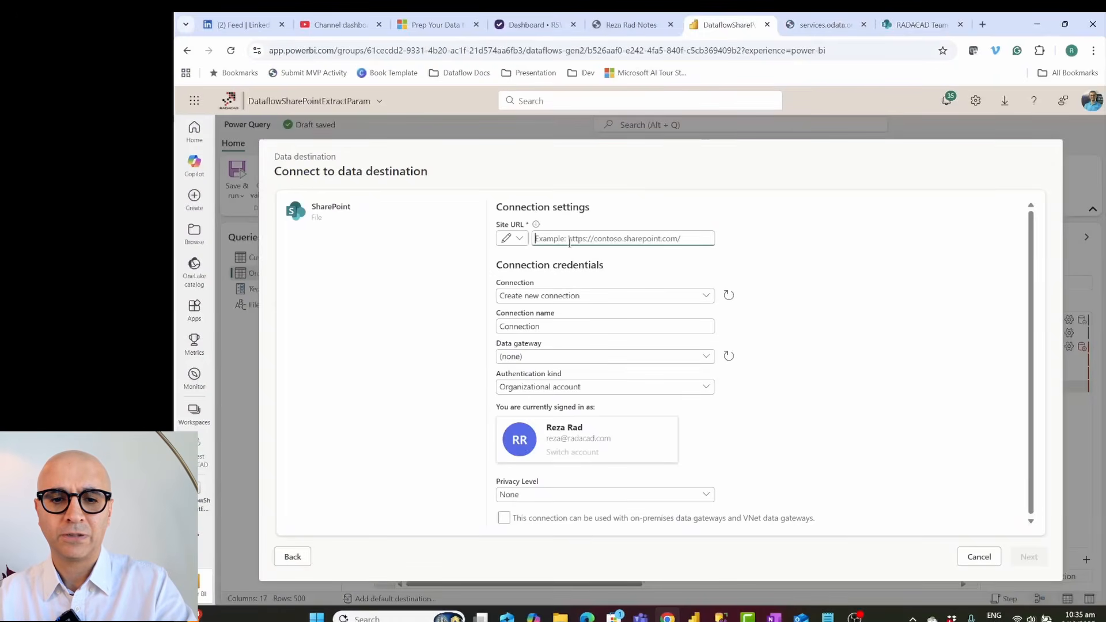
key("ctrl+v")
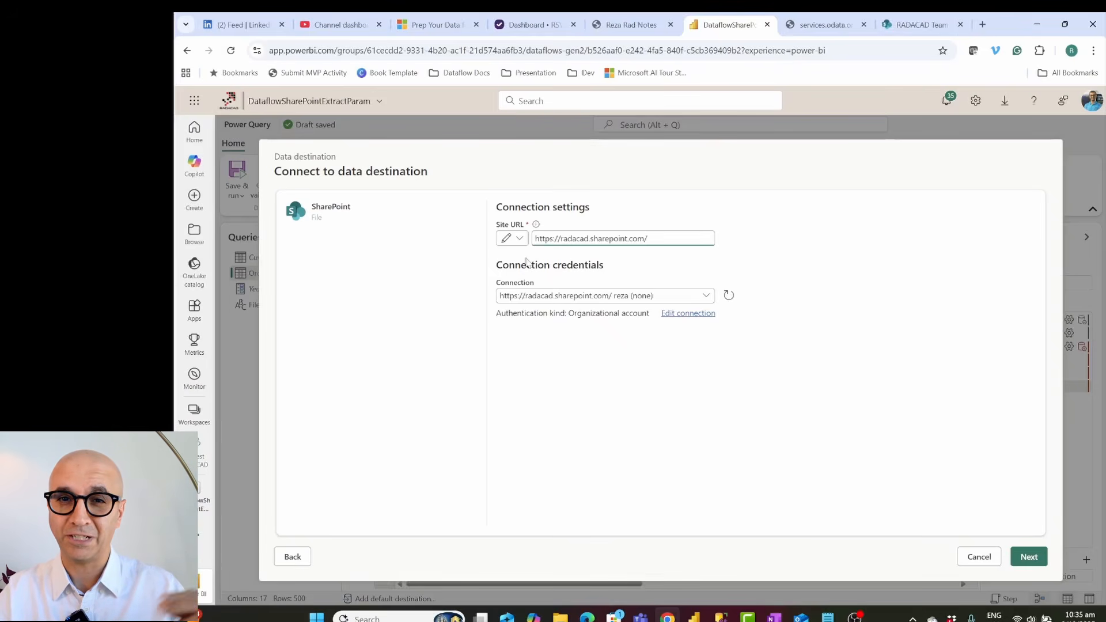
left_click(1028, 556)
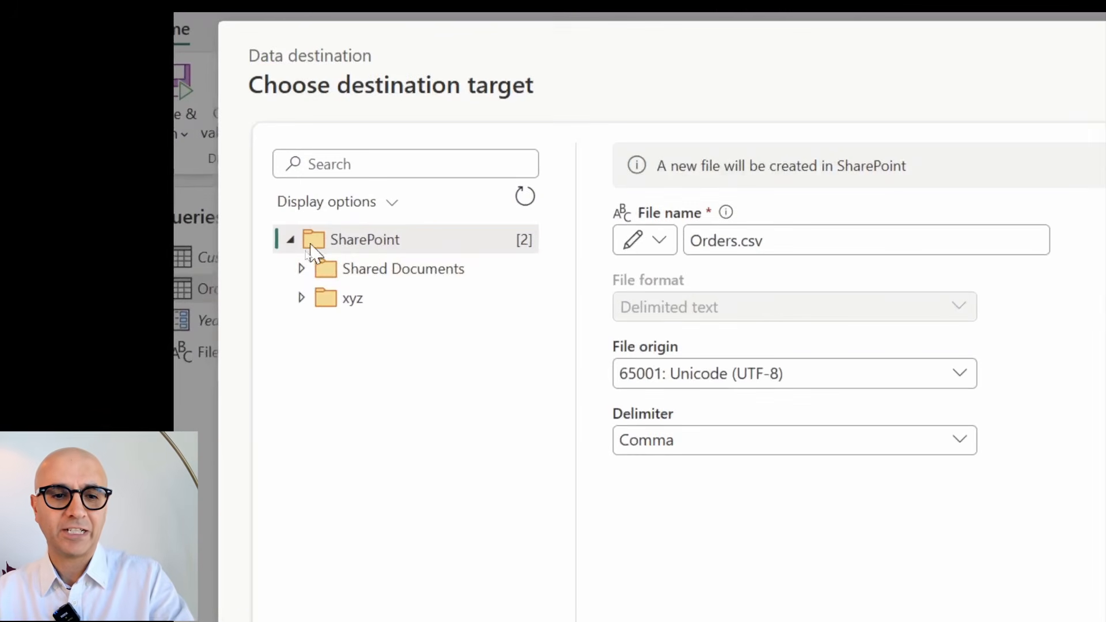
Step: Set the destination target to the xyz folder, with the file name taken from the FileName query, and continue
left_click(338, 301)
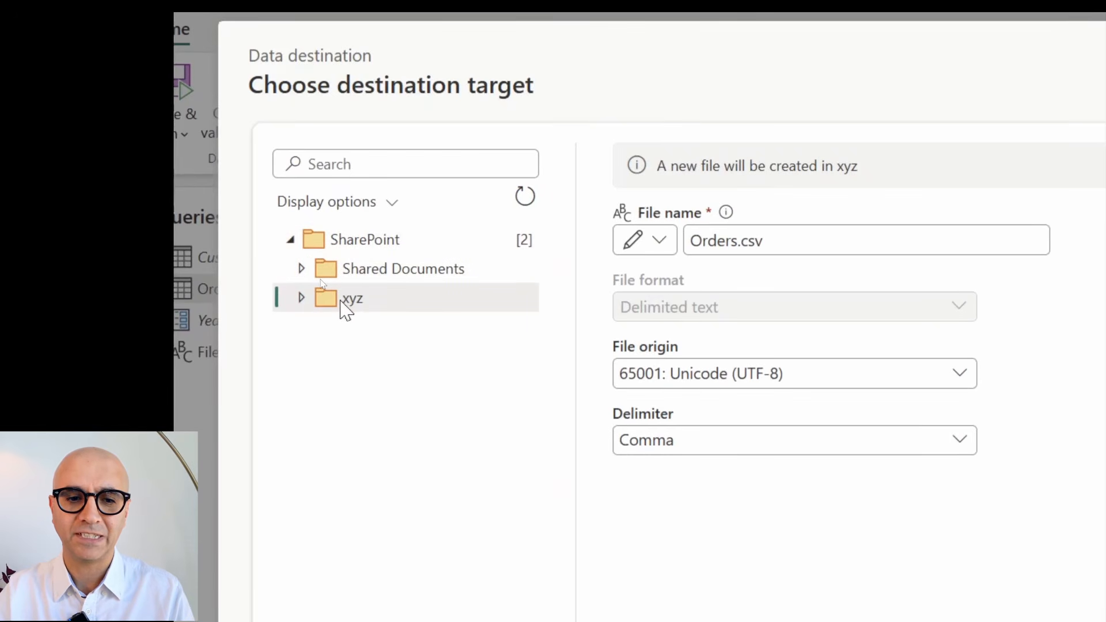
left_click(300, 298)
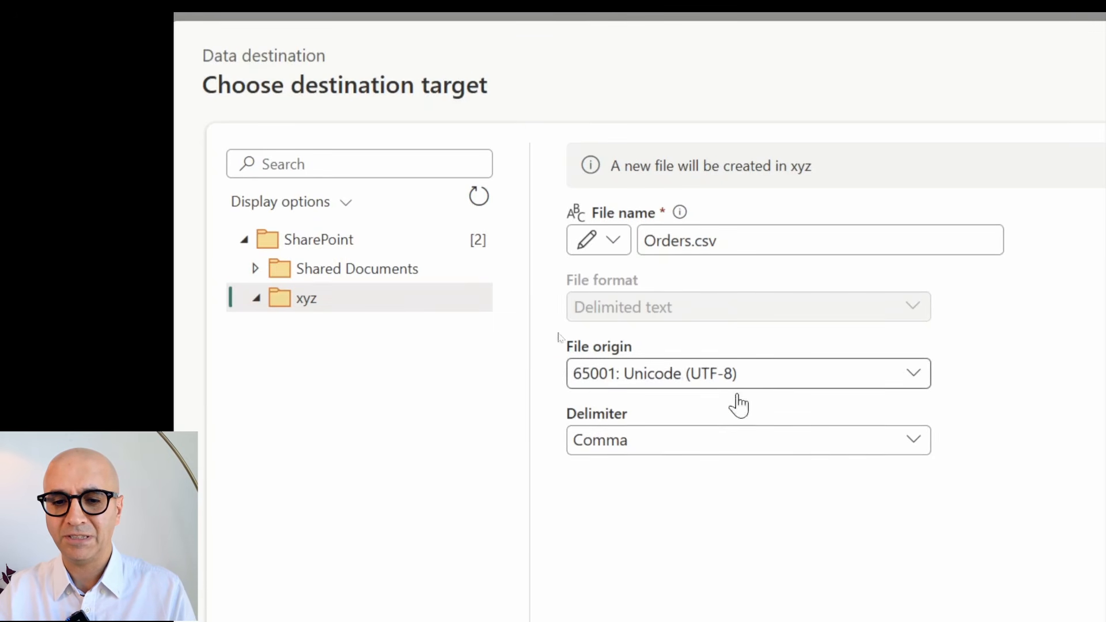
left_click(731, 243)
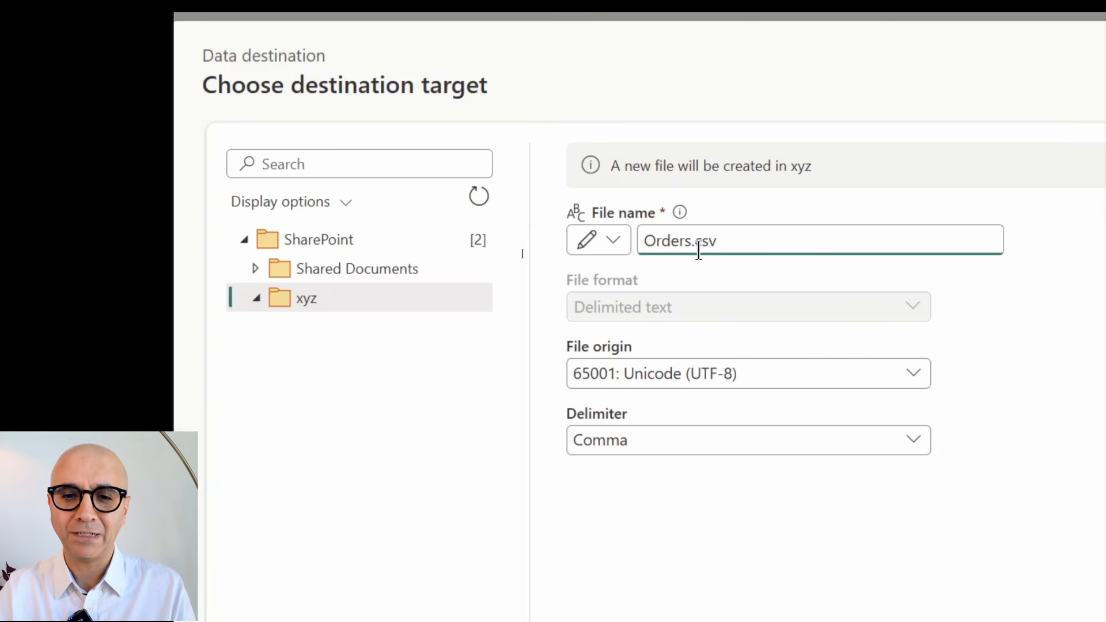
left_click(615, 247)
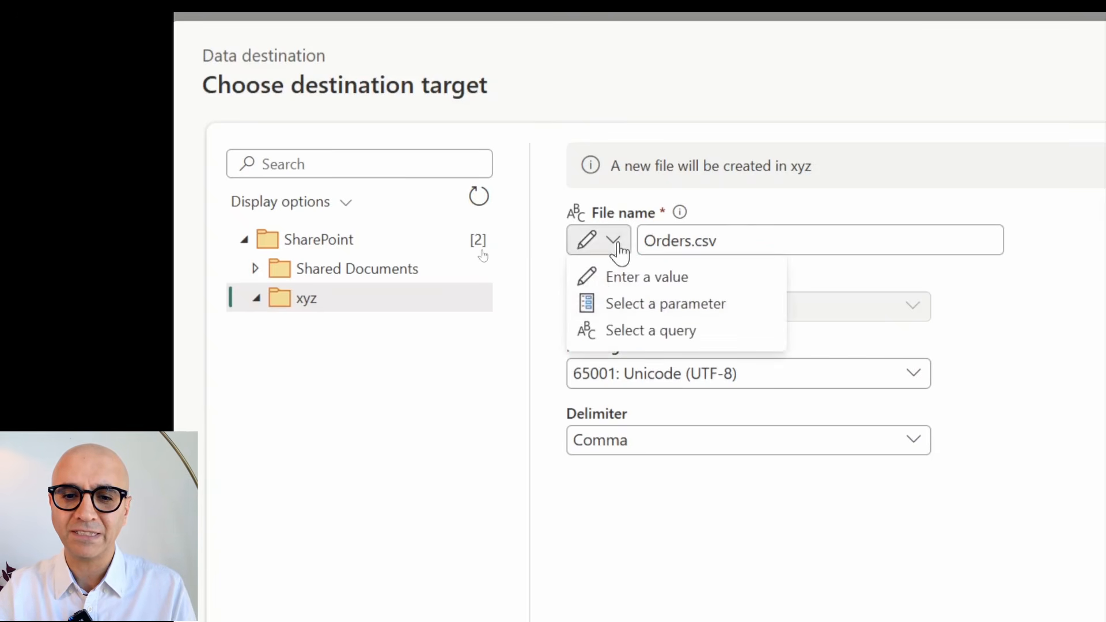
left_click(639, 331)
left_click(881, 239)
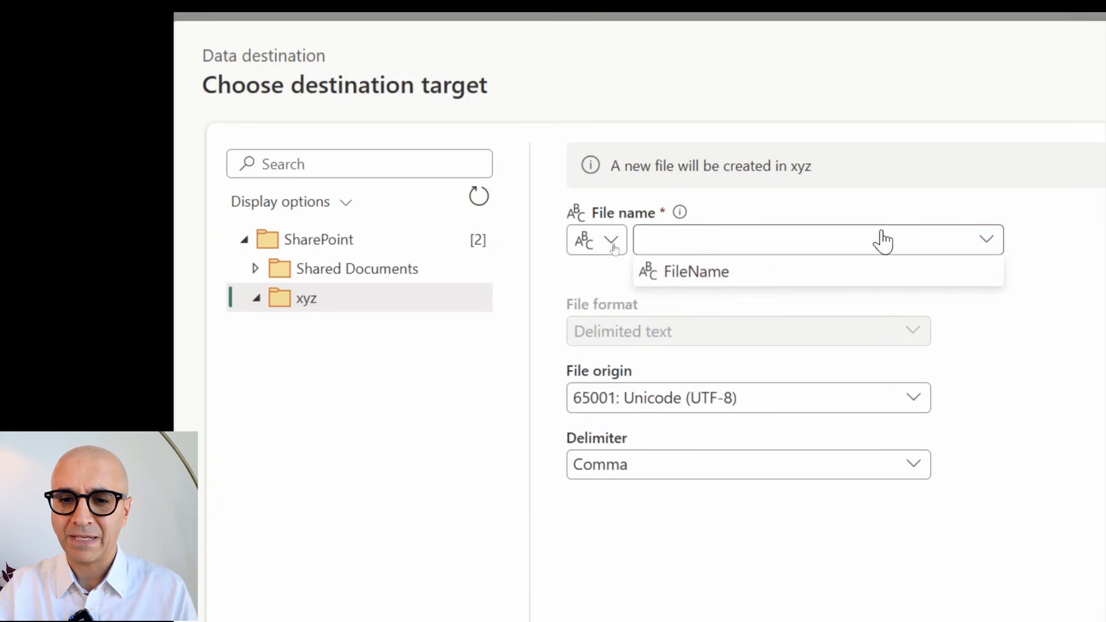
left_click(713, 280)
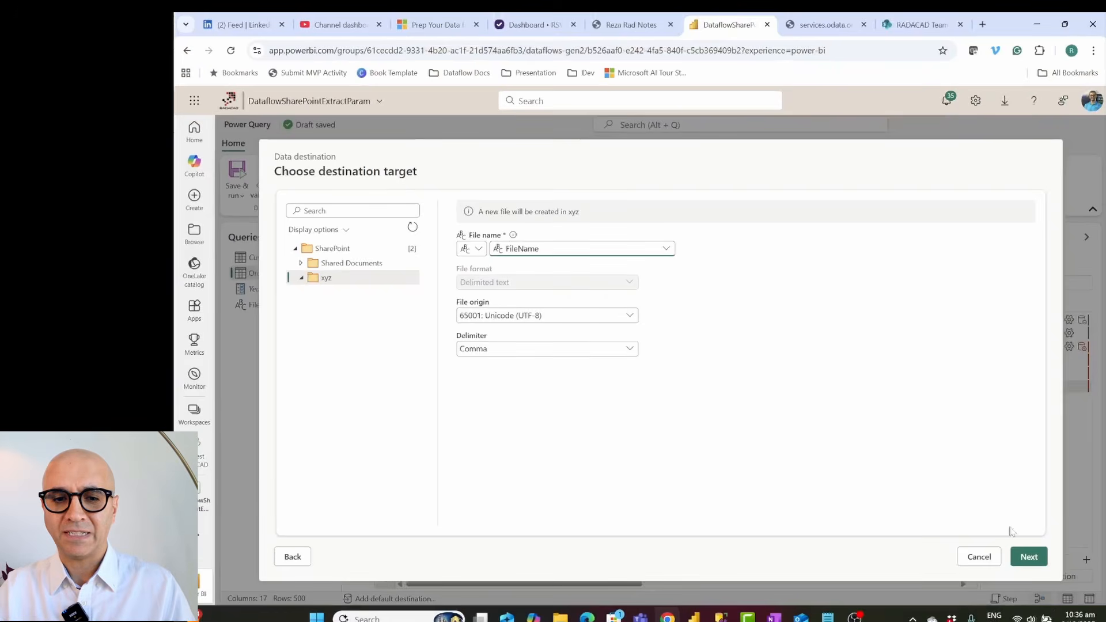
left_click(1024, 558)
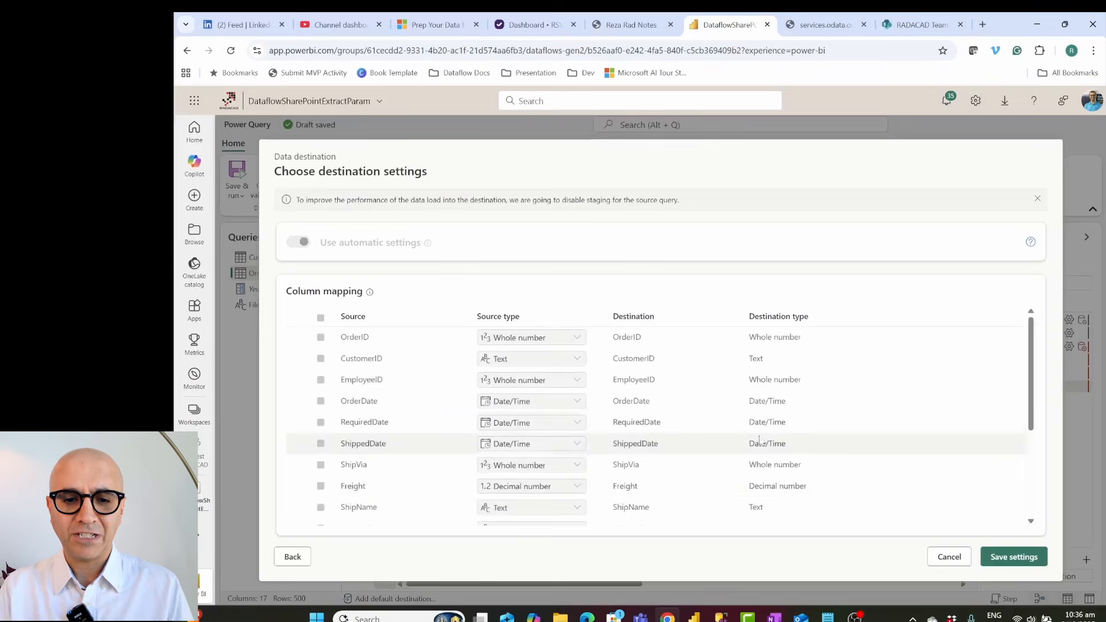
Step: Review the destination's column mapping and save the destination settings
scroll(446, 418, "down", 3)
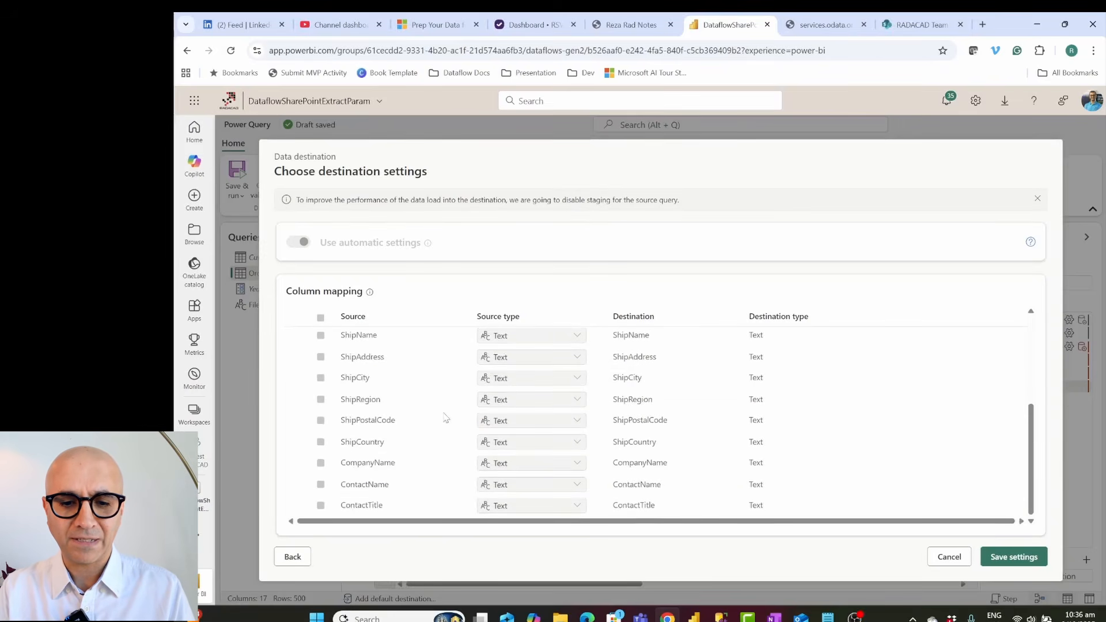
scroll(445, 418, "up", 3)
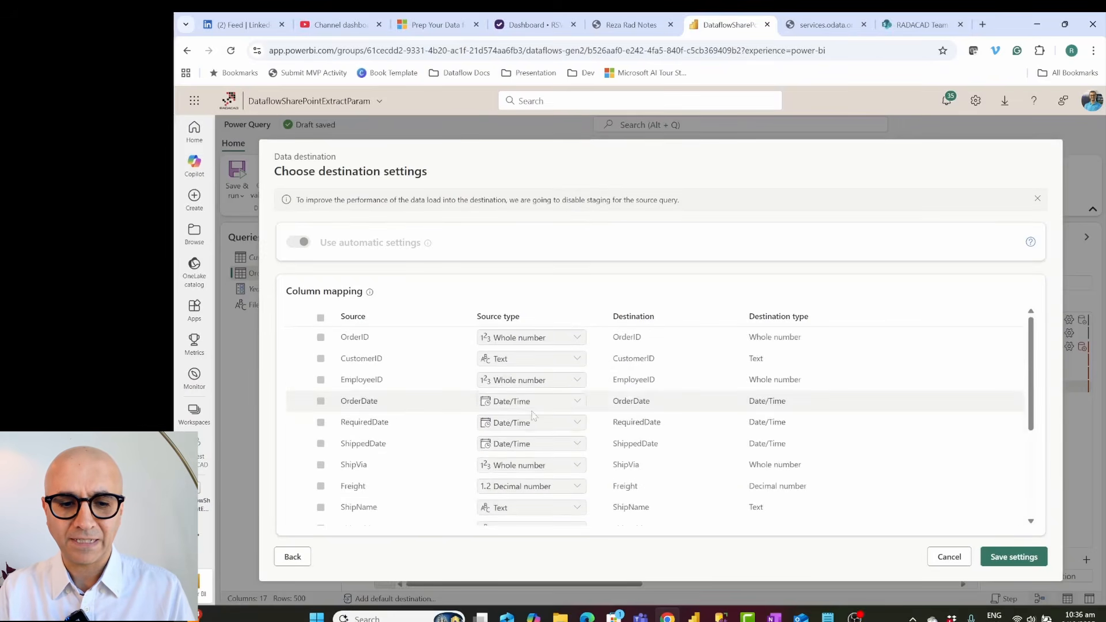
left_click(1008, 562)
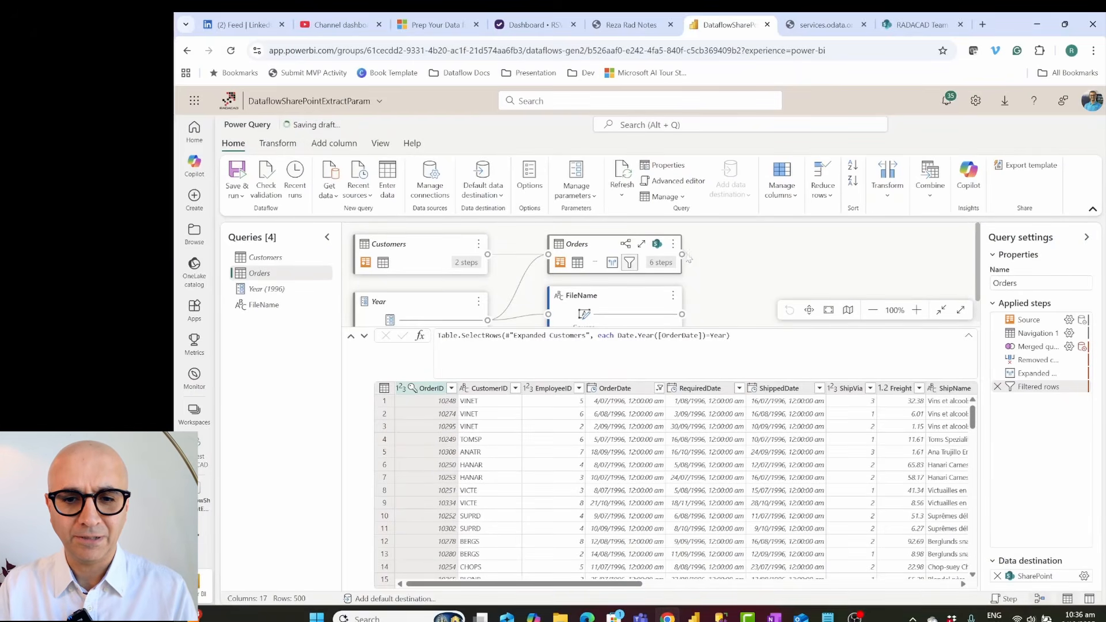
Step: Examine the URL and path in the SharePoint destination details of the Orders query
mouse_move(660, 249)
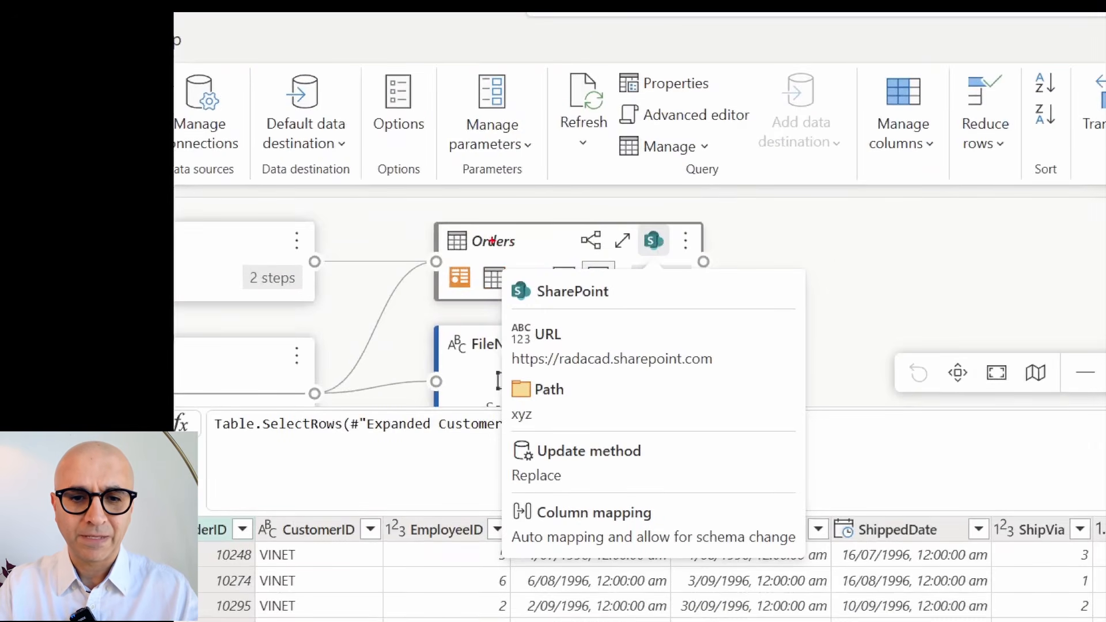
left_click_drag(643, 234, 668, 253)
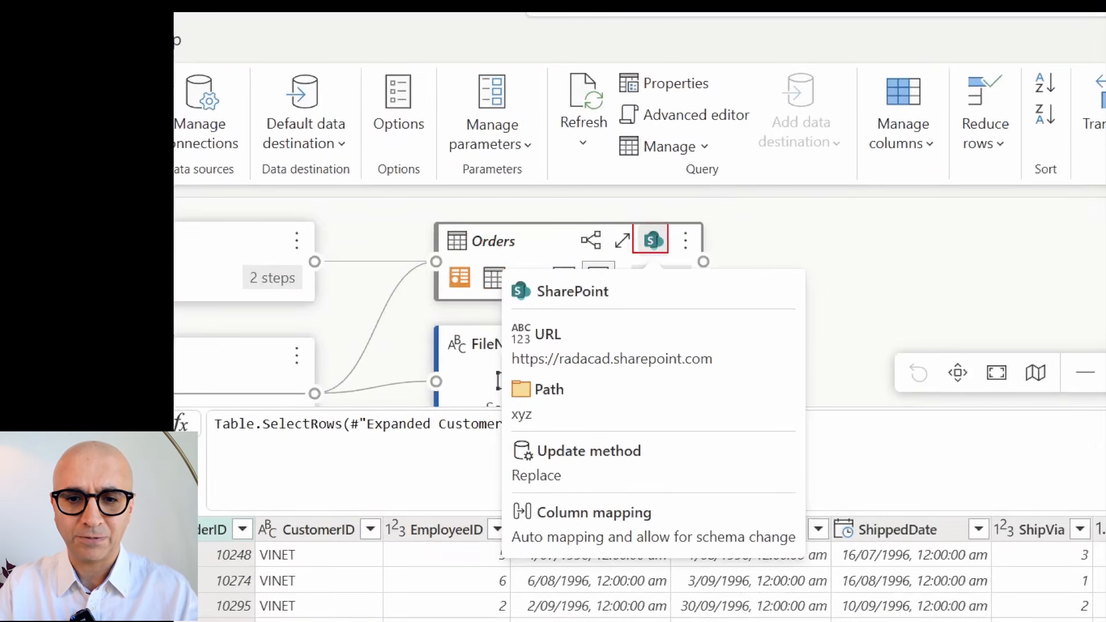
mouse_move(504, 314)
left_mouse_down()
mouse_move(671, 403)
mouse_move(762, 429)
left_mouse_up()
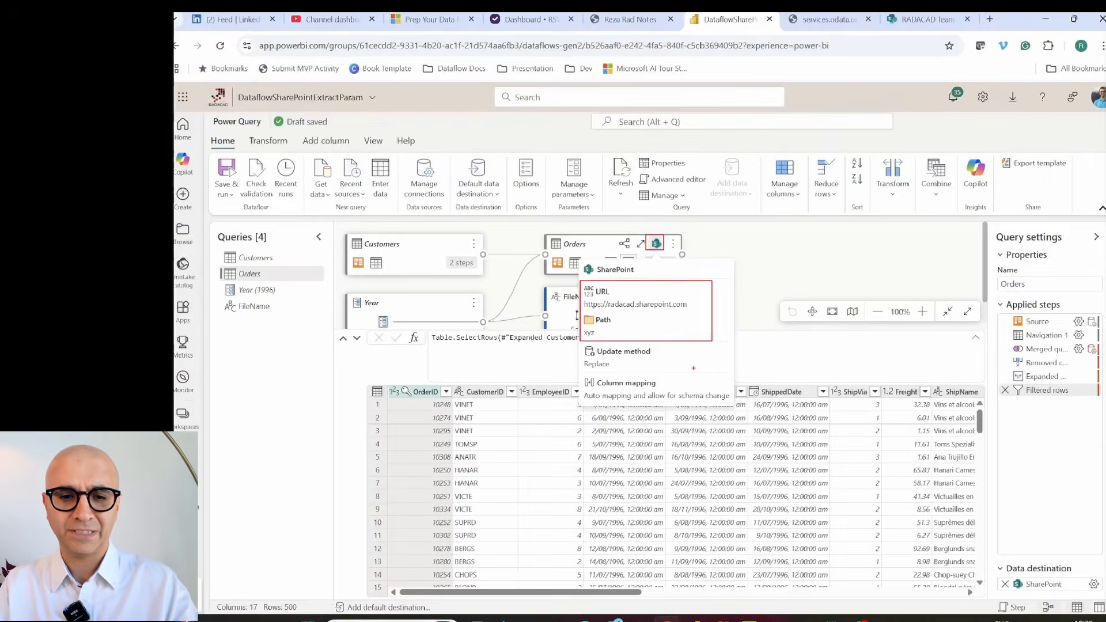
Step: Enable the dataflow's parameters to be discovered and overridden for execution, and apply the option
left_click(266, 289)
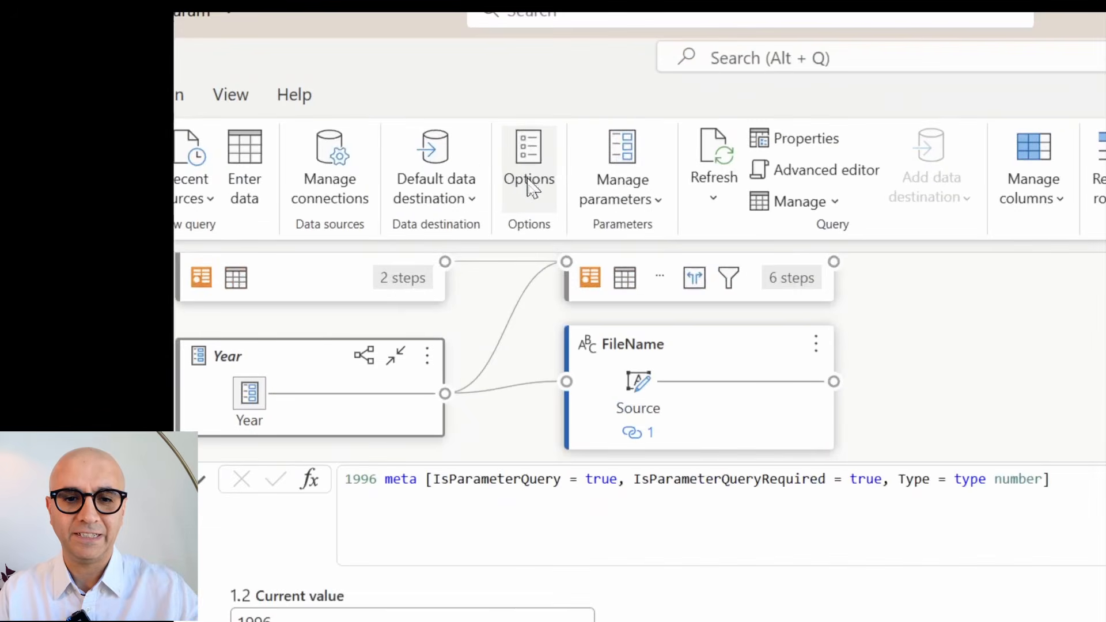
left_click(530, 190)
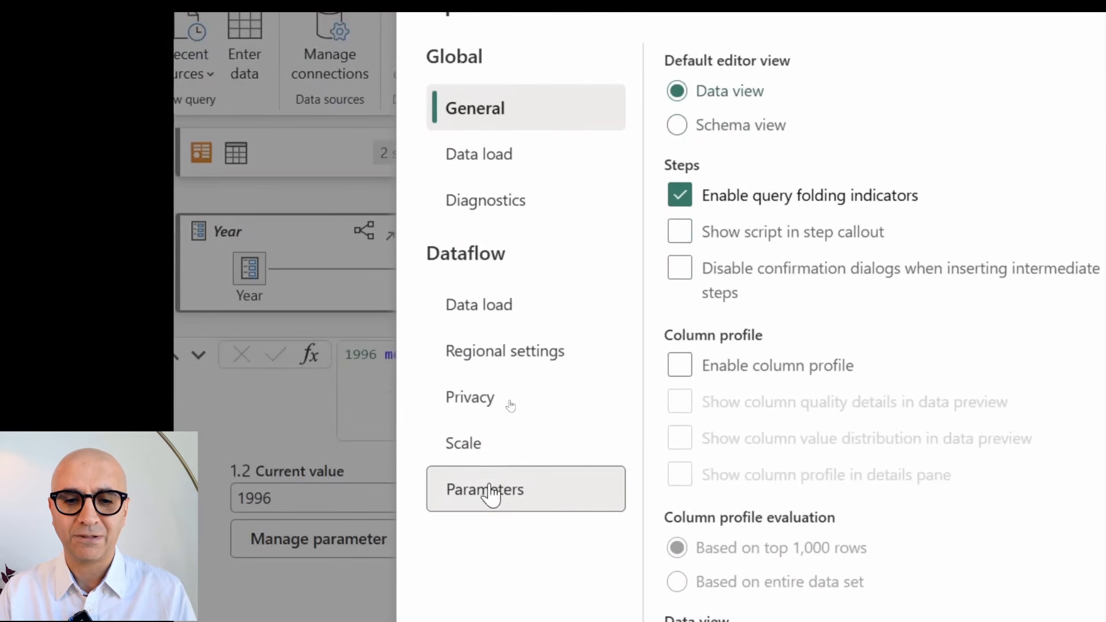
left_click(492, 516)
left_click_drag(535, 151, 506, 87)
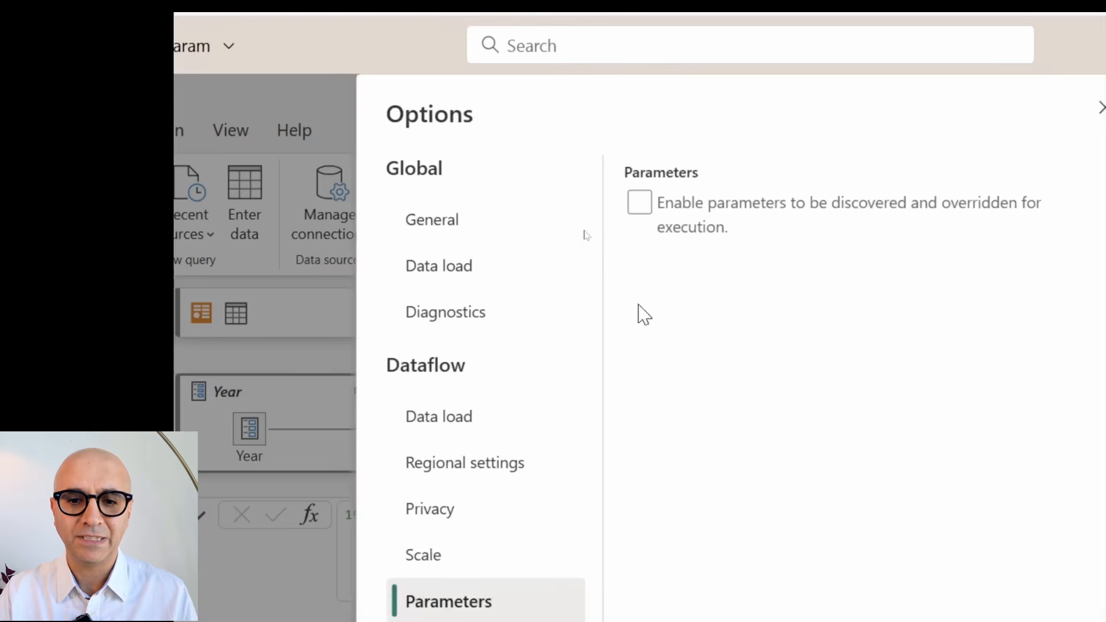
left_click(640, 203)
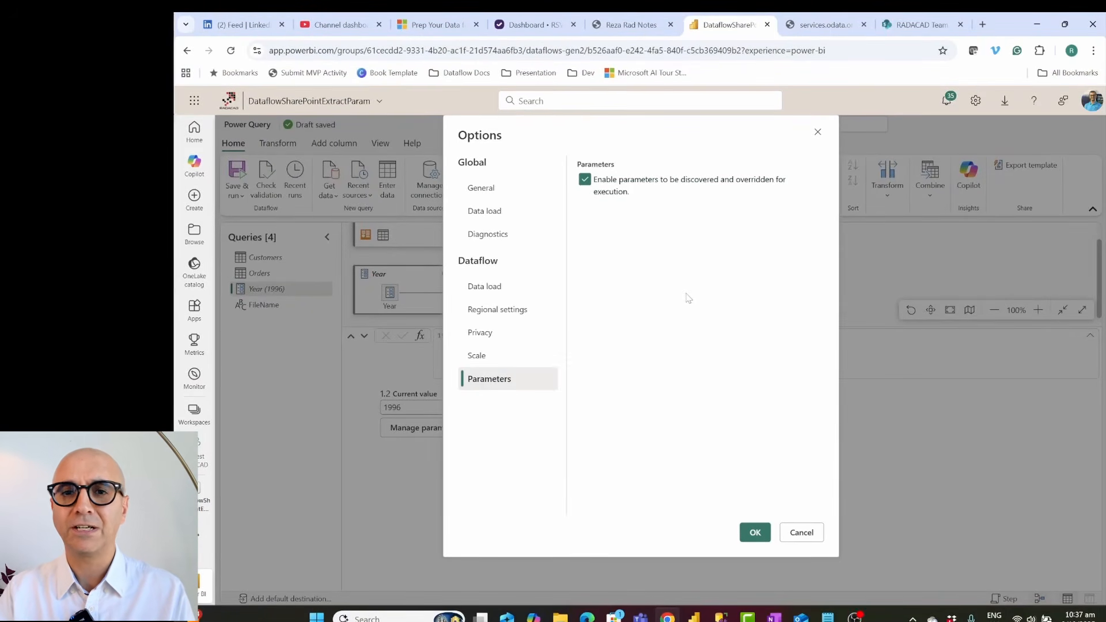
left_click(756, 534)
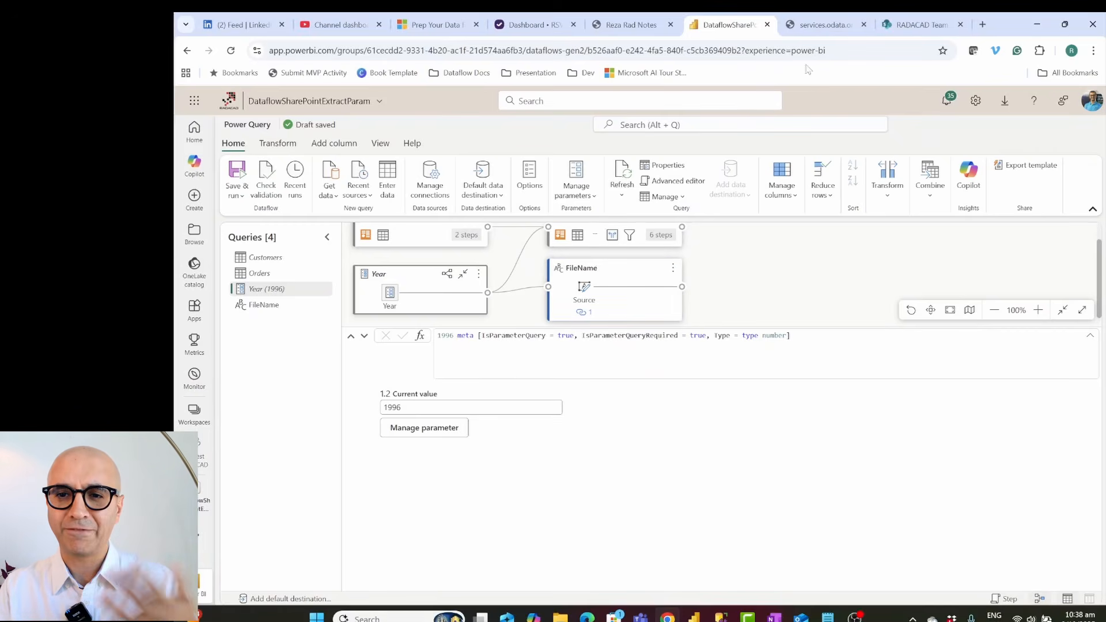
Step: Check the contents of the xyz library on the SharePoint site and return to the dataflow
left_click(920, 25)
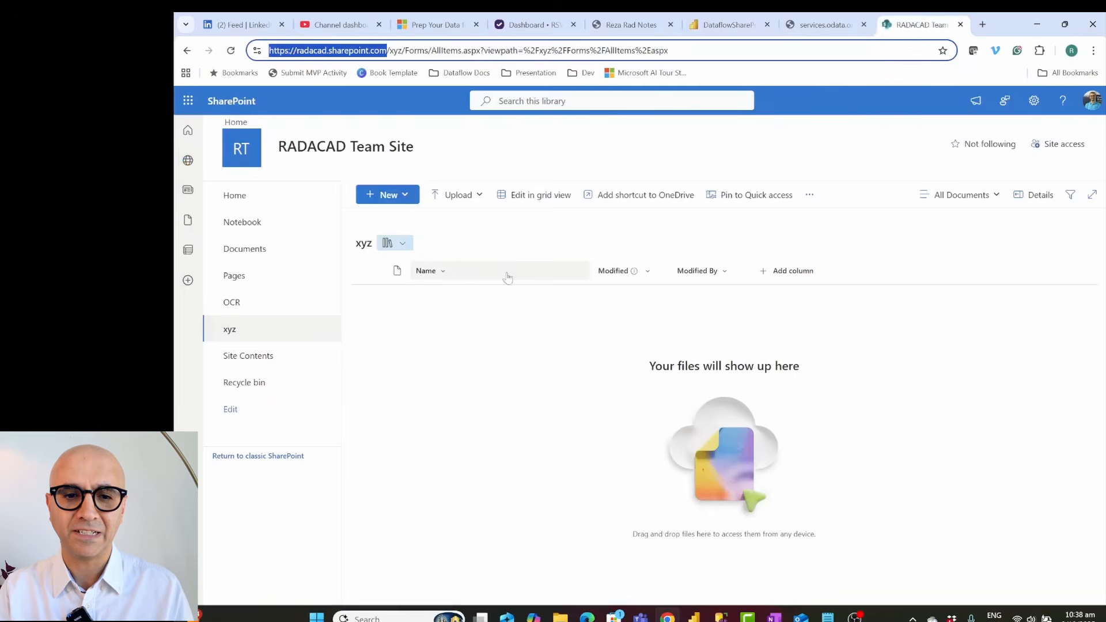
left_click(725, 25)
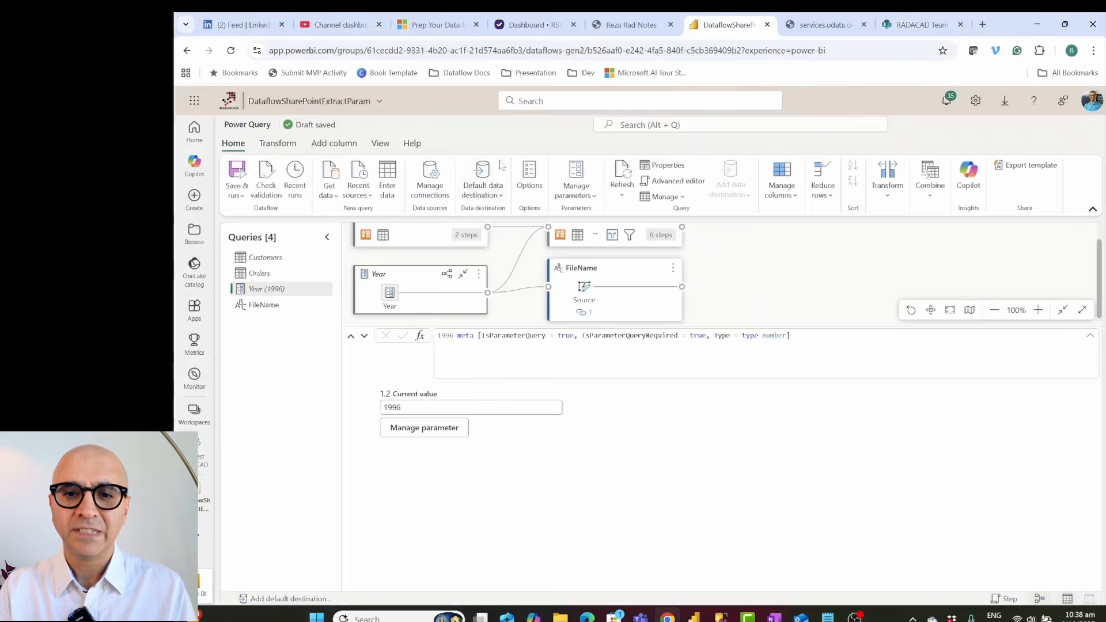
Step: Save and close the dataflow without running it, and create a pipeline named pipelineExportToSharePoint in the FabTest RADACAD workspace
left_click(243, 196)
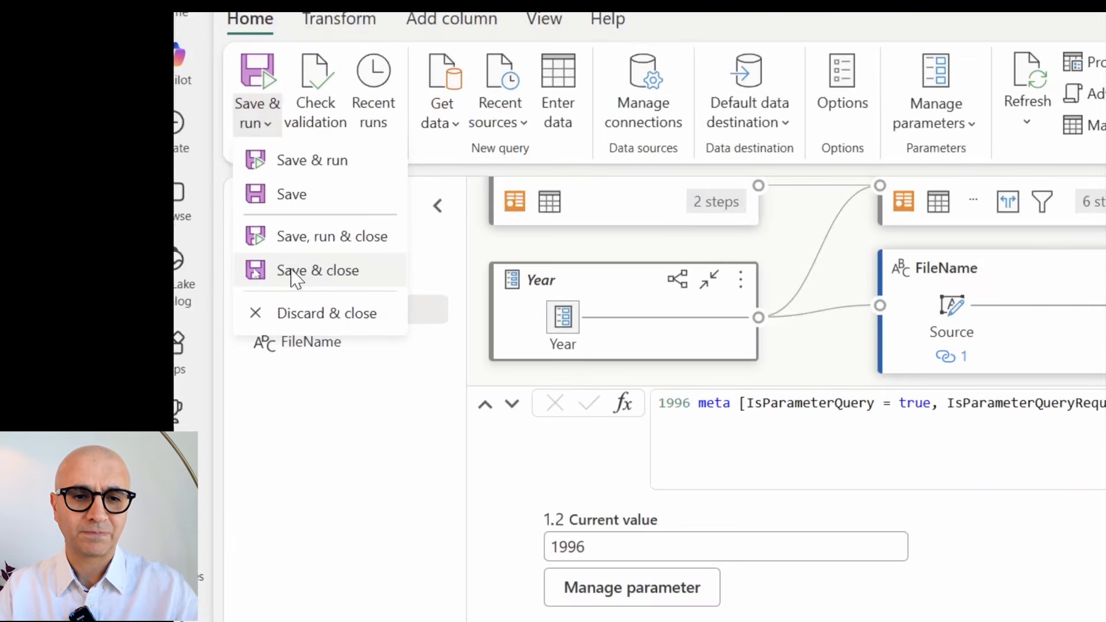
left_click(256, 270)
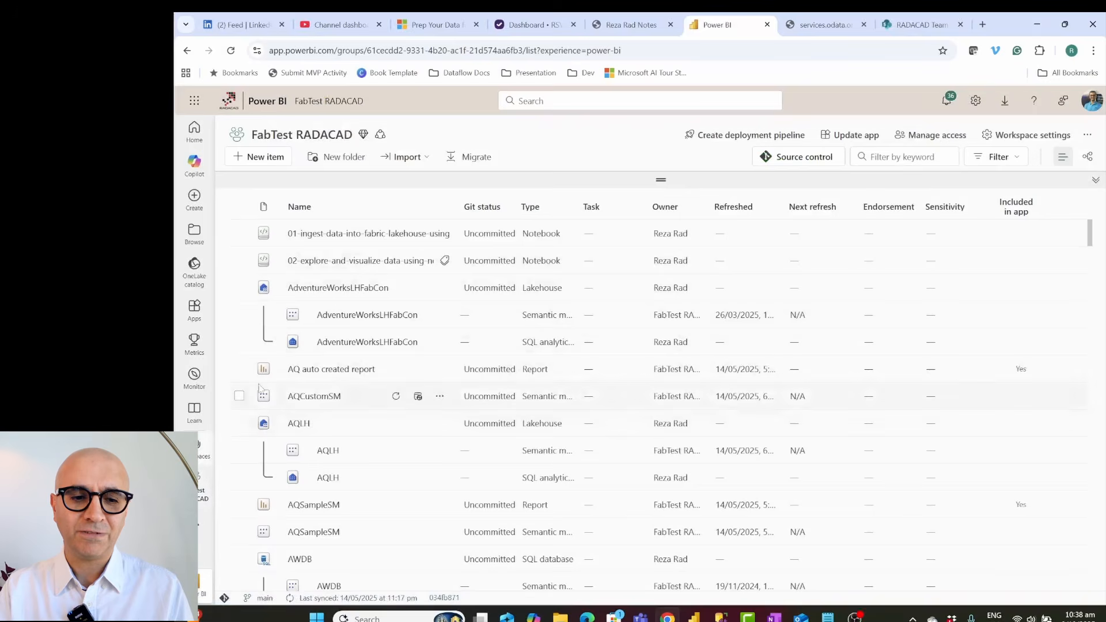
left_click(257, 158)
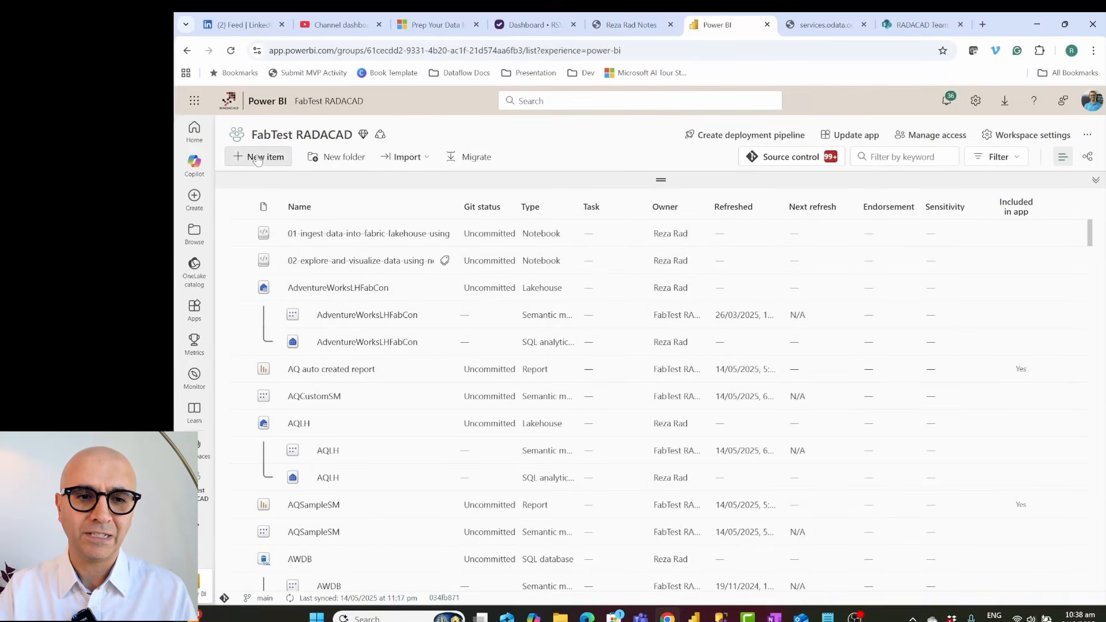
left_click(1017, 162)
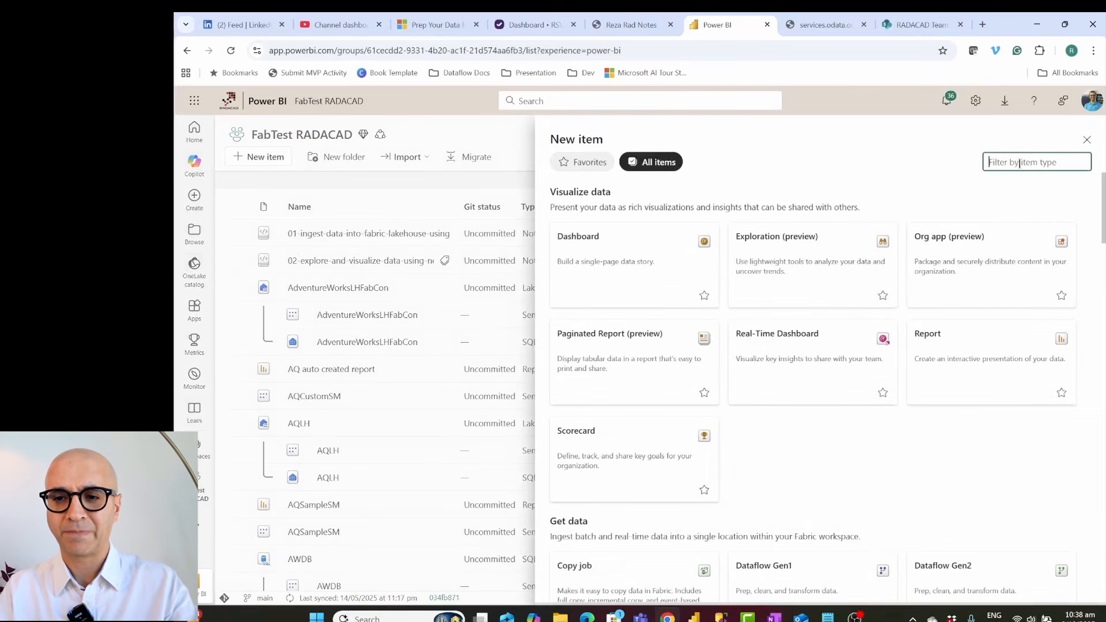
type("pipe")
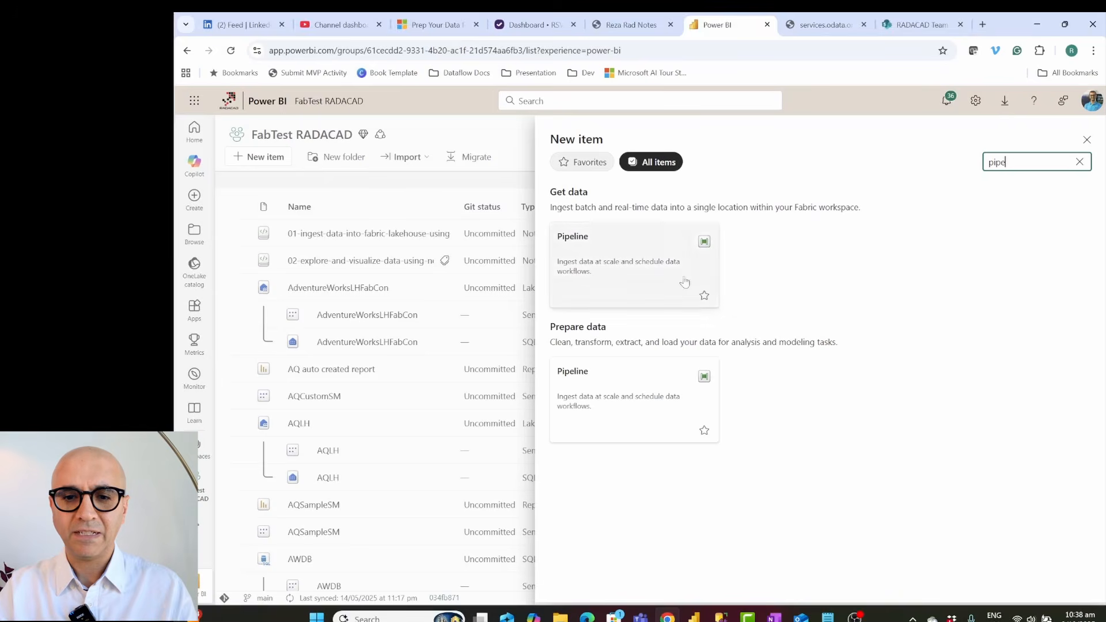
left_click(614, 259)
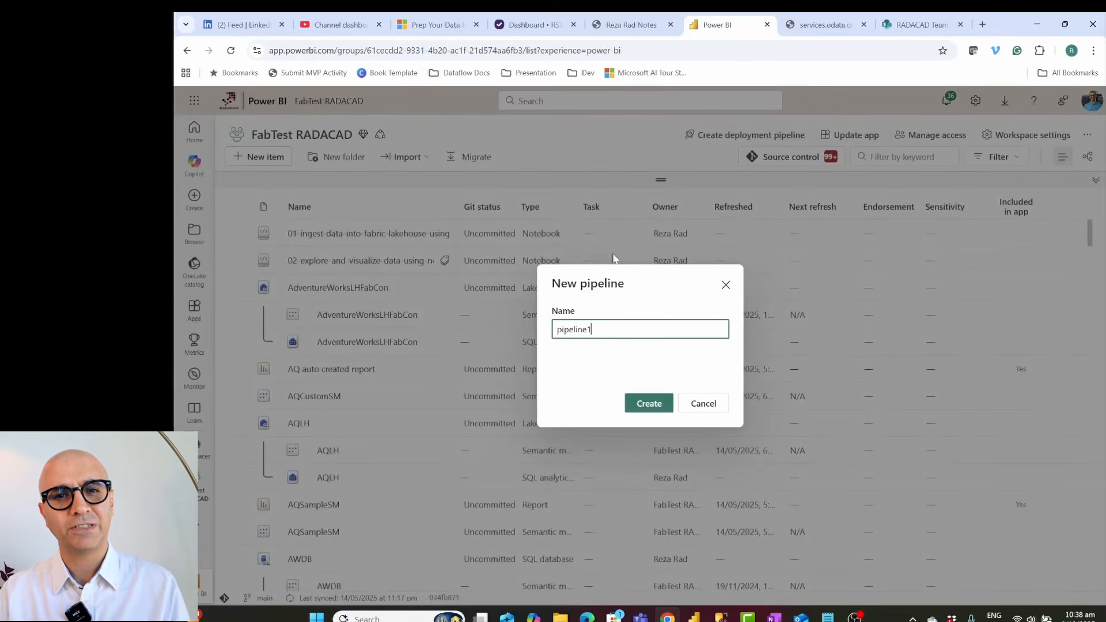
key("BackSpace")
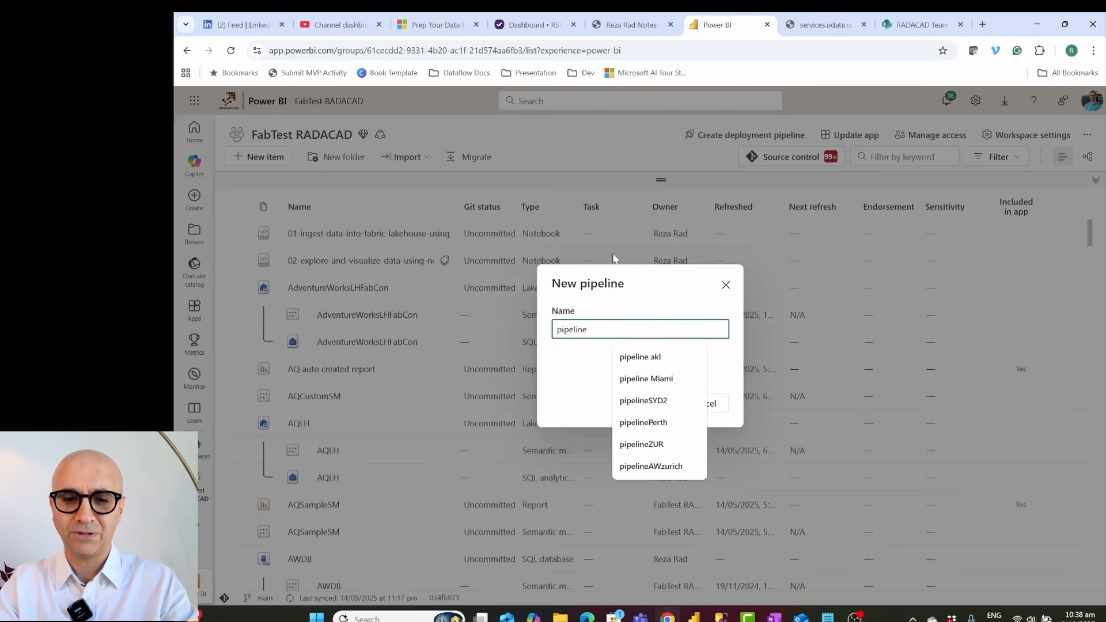
type("Expor")
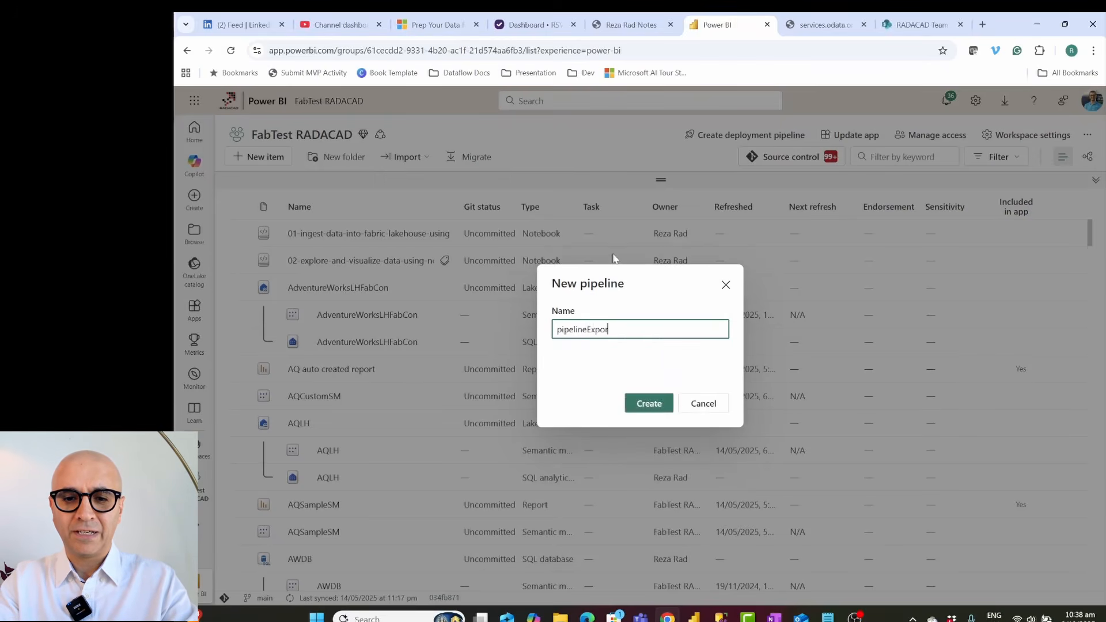
type("t1")
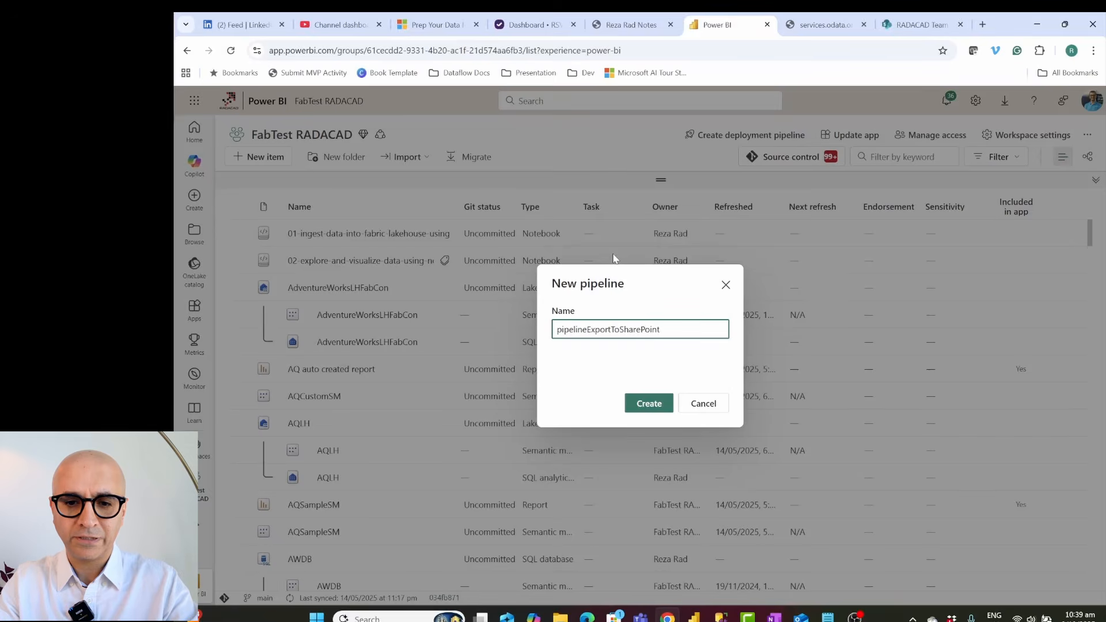
left_click(646, 402)
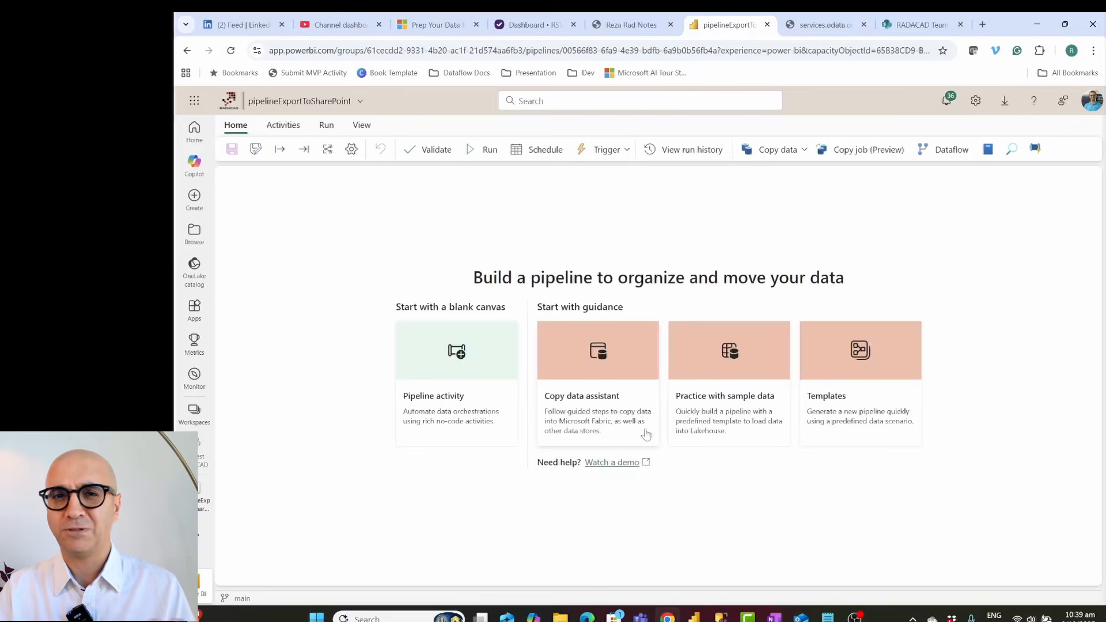
Step: Add a Dataflow activity named DataflowExportToSharepoint to the blank pipeline and move it nearer the middle of the canvas
left_click(458, 362)
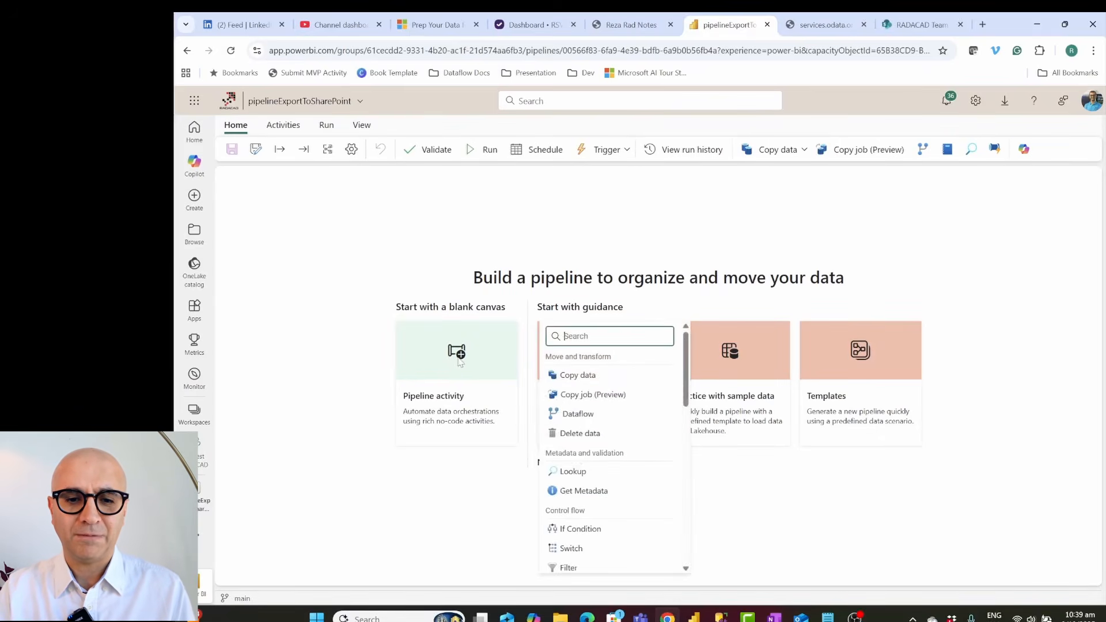
left_click(586, 417)
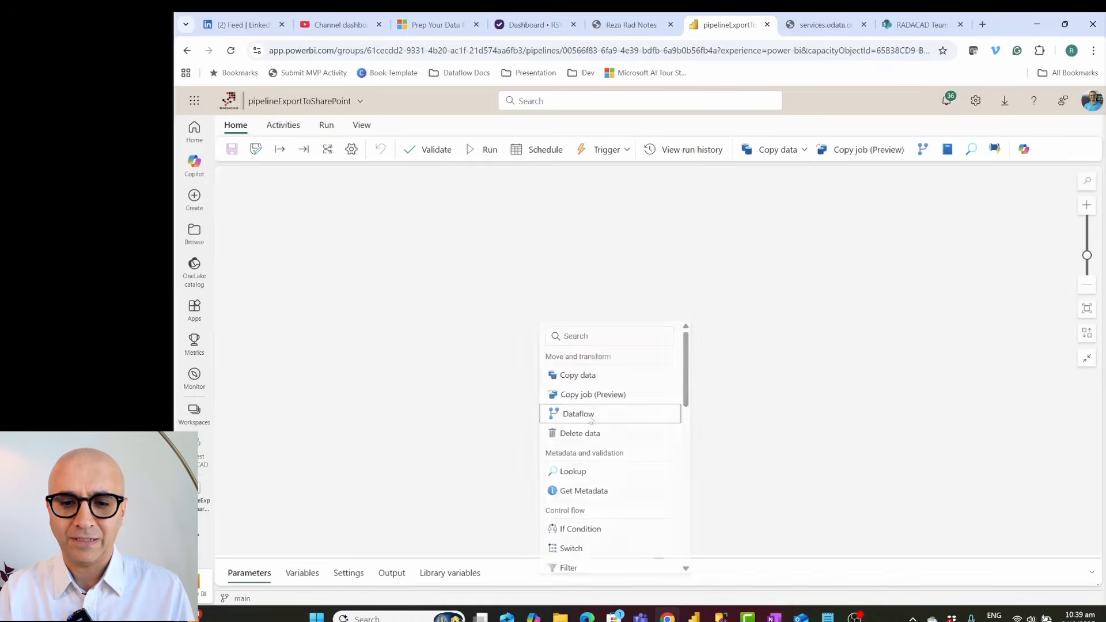
left_click(412, 415)
key("BackSpace")
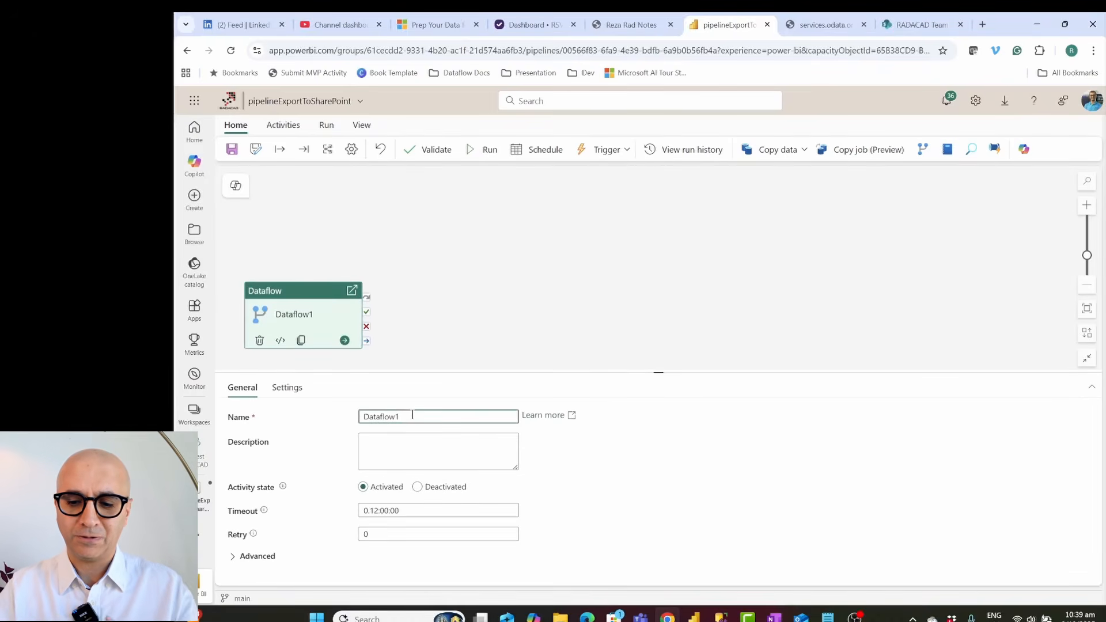
type("Export")
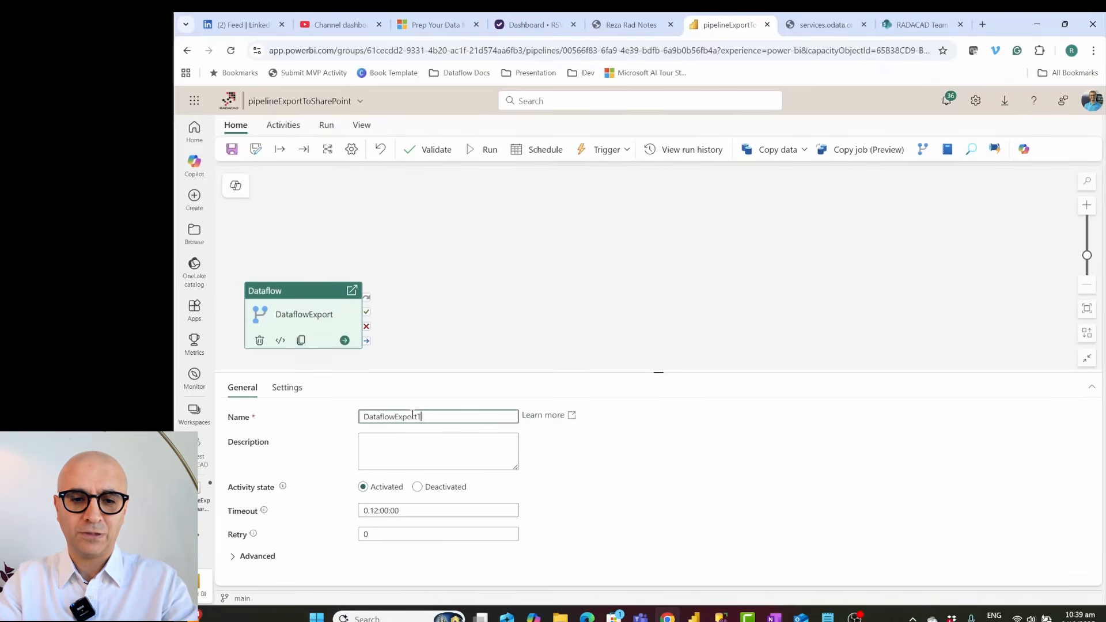
type("ToSharepoint")
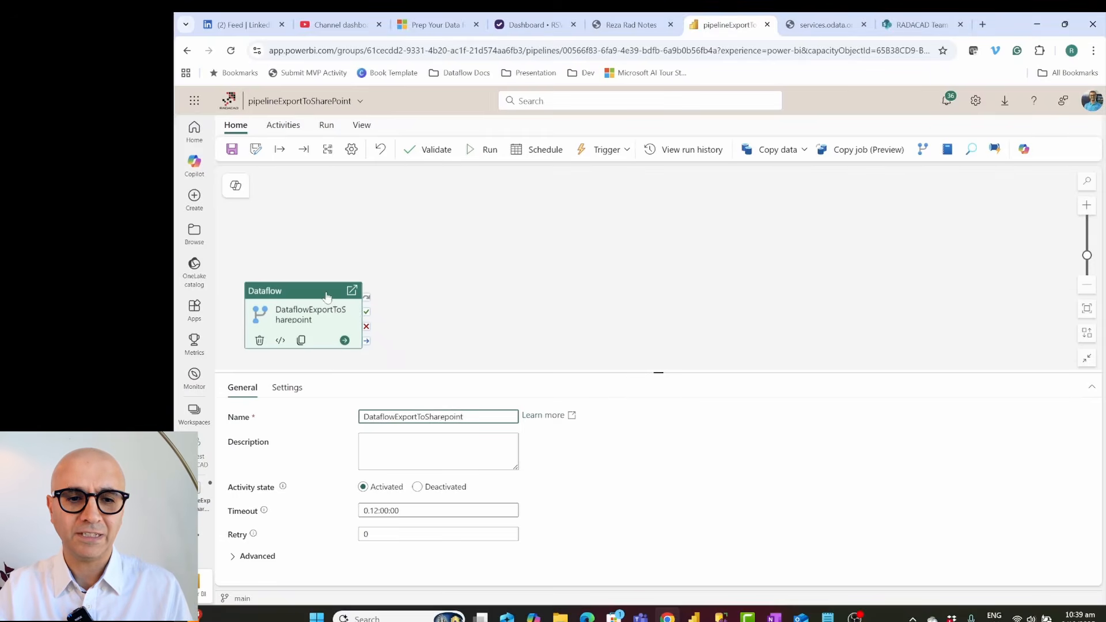
left_click_drag(336, 295, 478, 263)
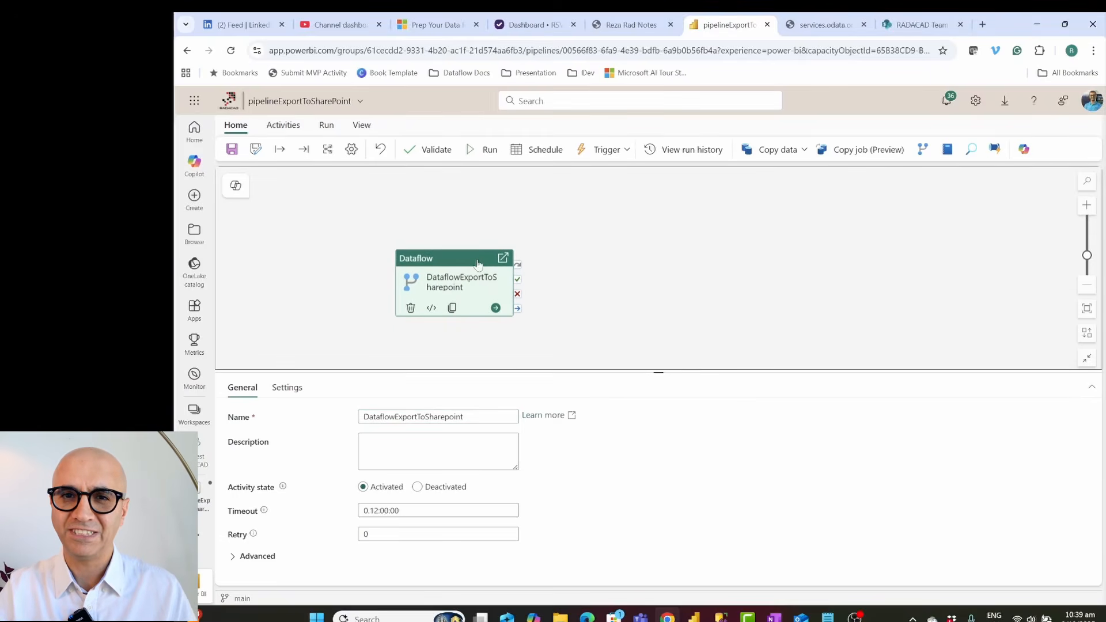
Step: Set the activity's dataflow to DataflowSharePointExtractParam, and expand its dataflow parameters and select the Year parameter
left_click(286, 395)
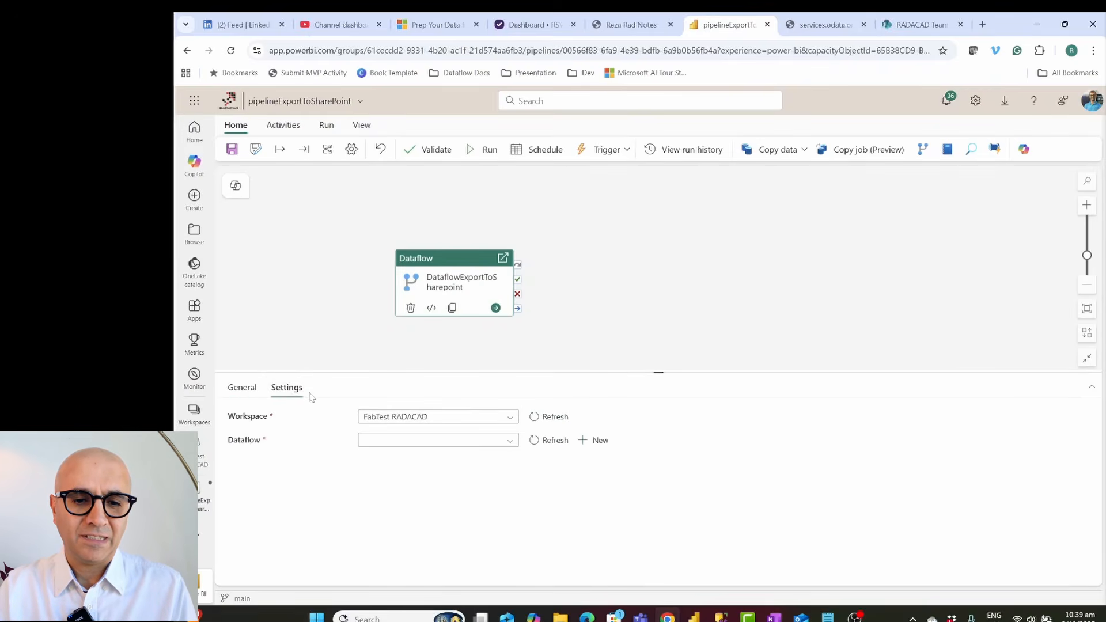
left_click(509, 444)
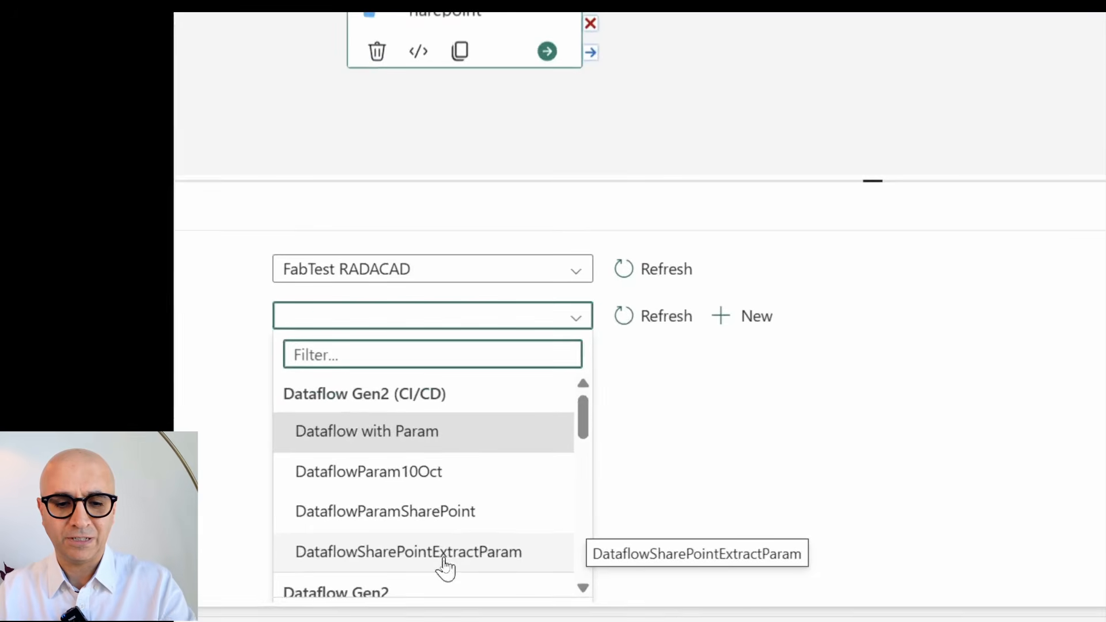
left_click(445, 561)
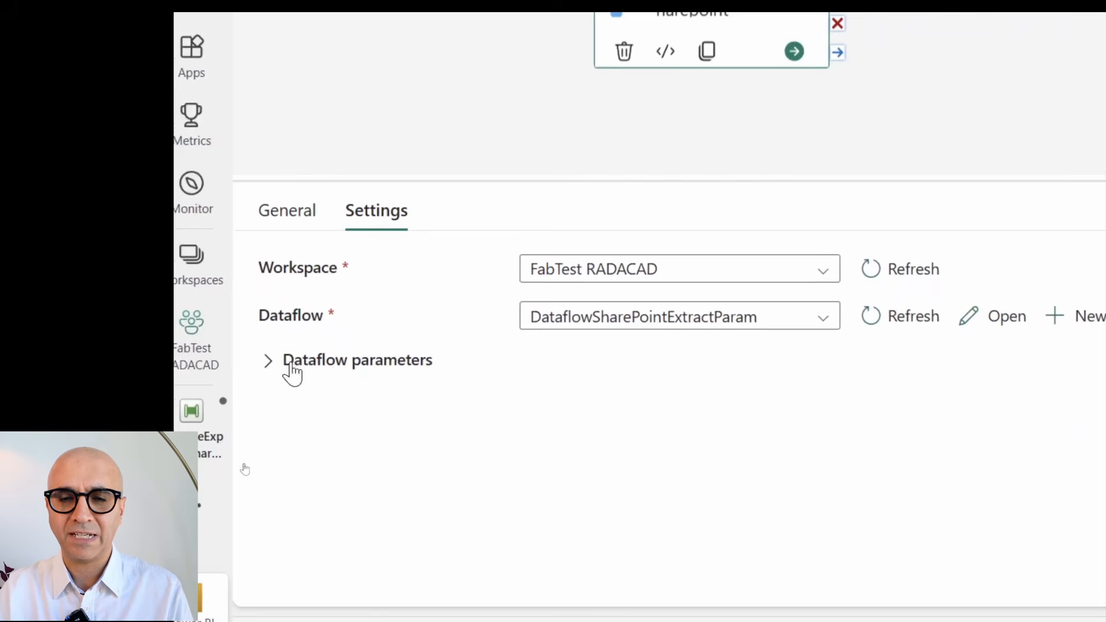
left_click(291, 373)
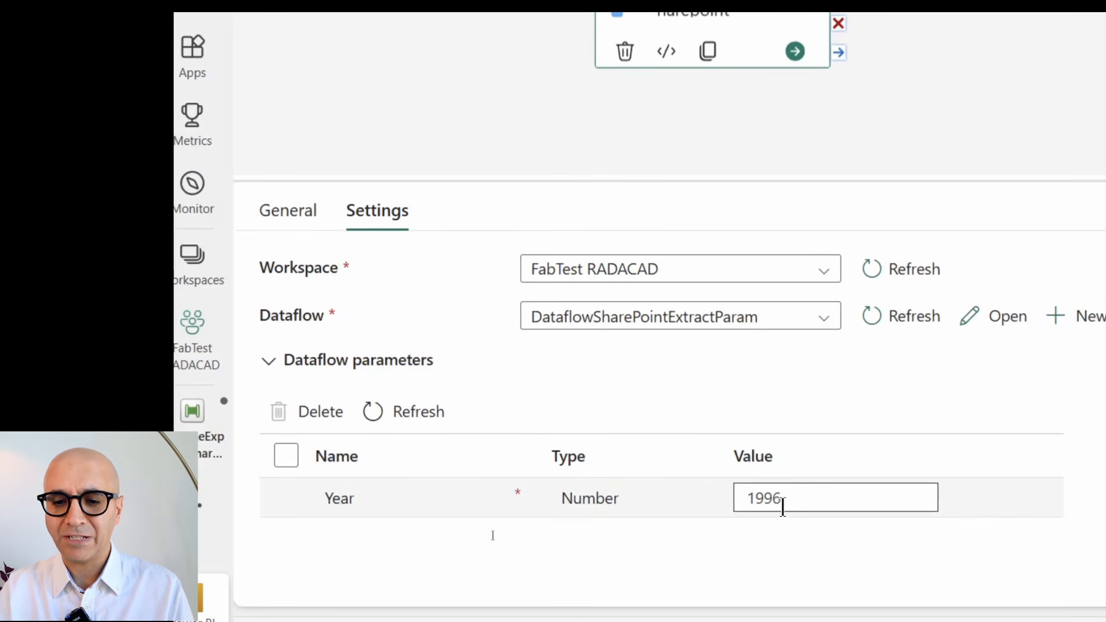
left_click(286, 455)
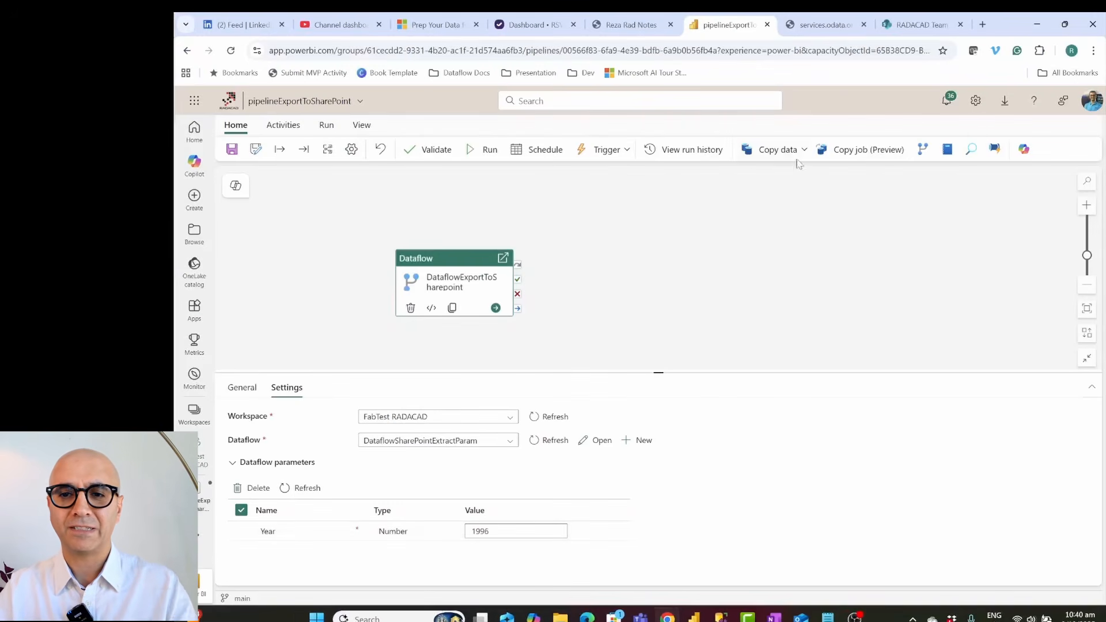
Step: Check the SharePoint xyz library for exported files and return to the pipeline
left_click(920, 24)
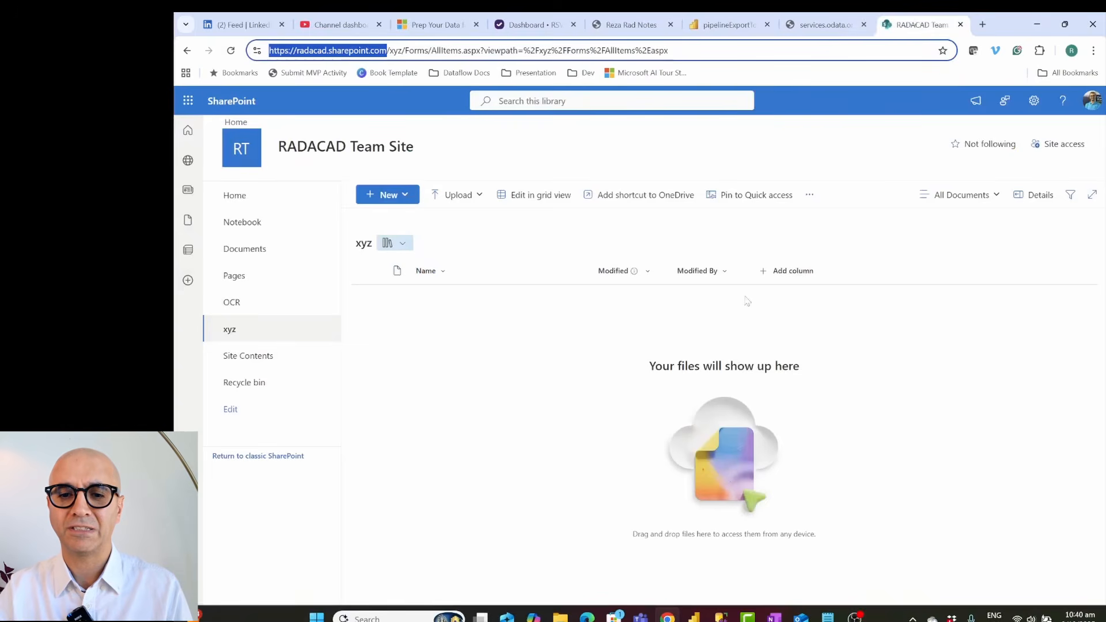
left_click(729, 24)
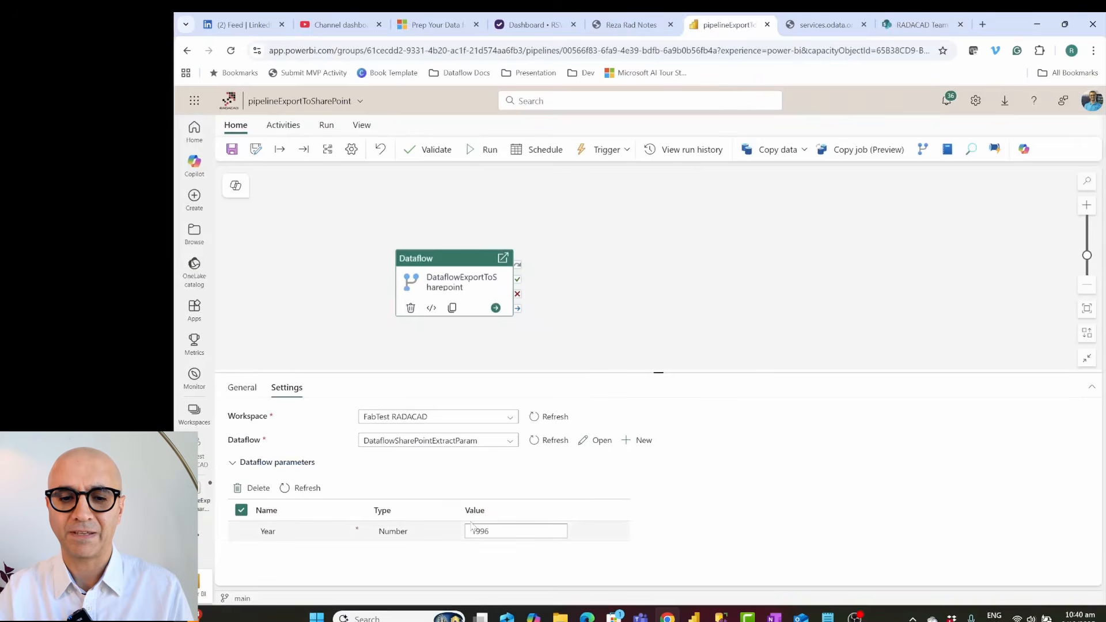
left_click(919, 25)
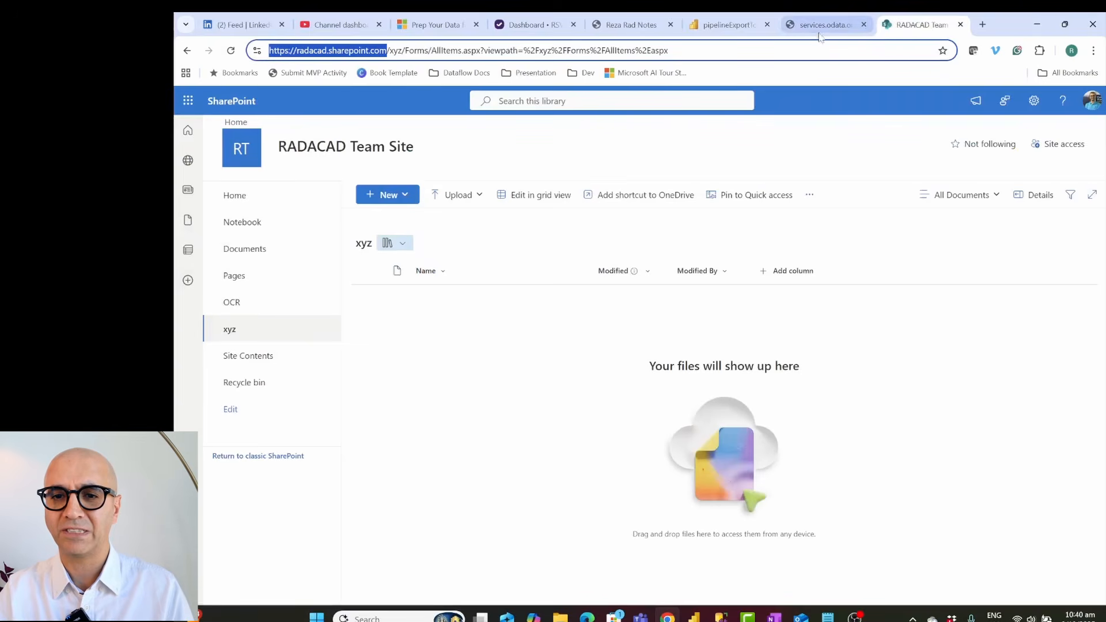
left_click(731, 24)
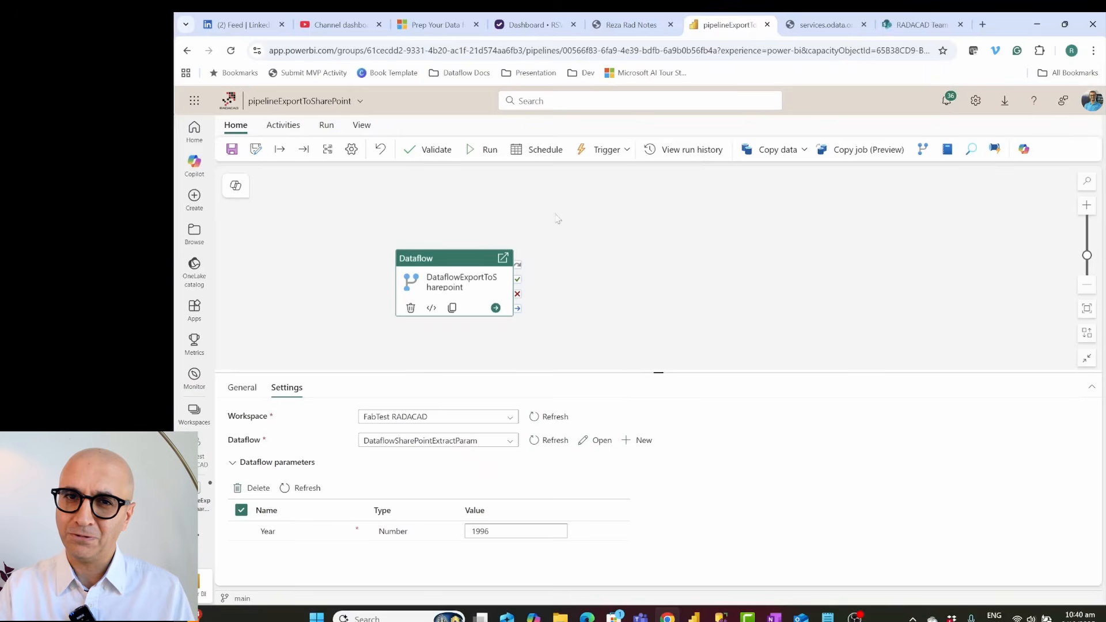
Step: Make room beside the Dataflow activity and add a ForEach activity next to it on the canvas
left_click_drag(451, 257, 397, 259)
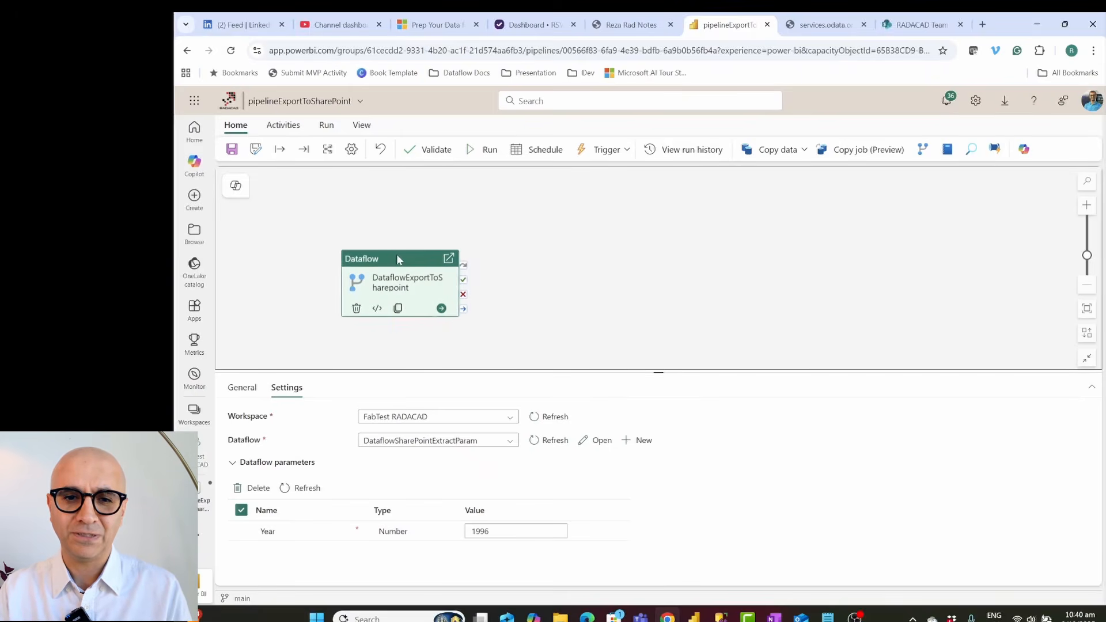
left_click(621, 246)
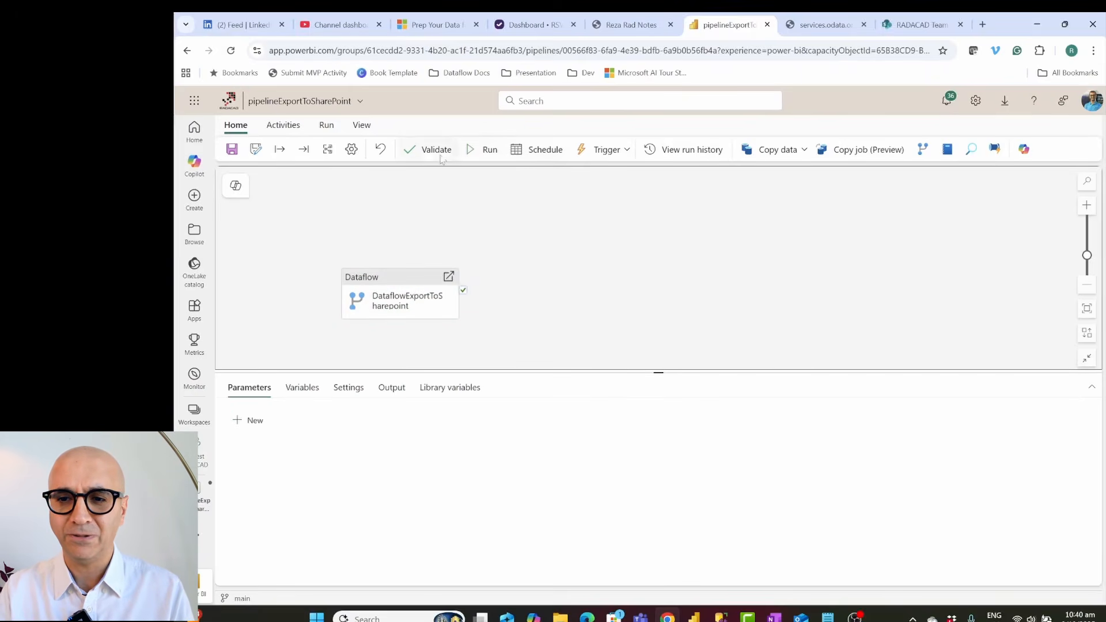
left_click(287, 127)
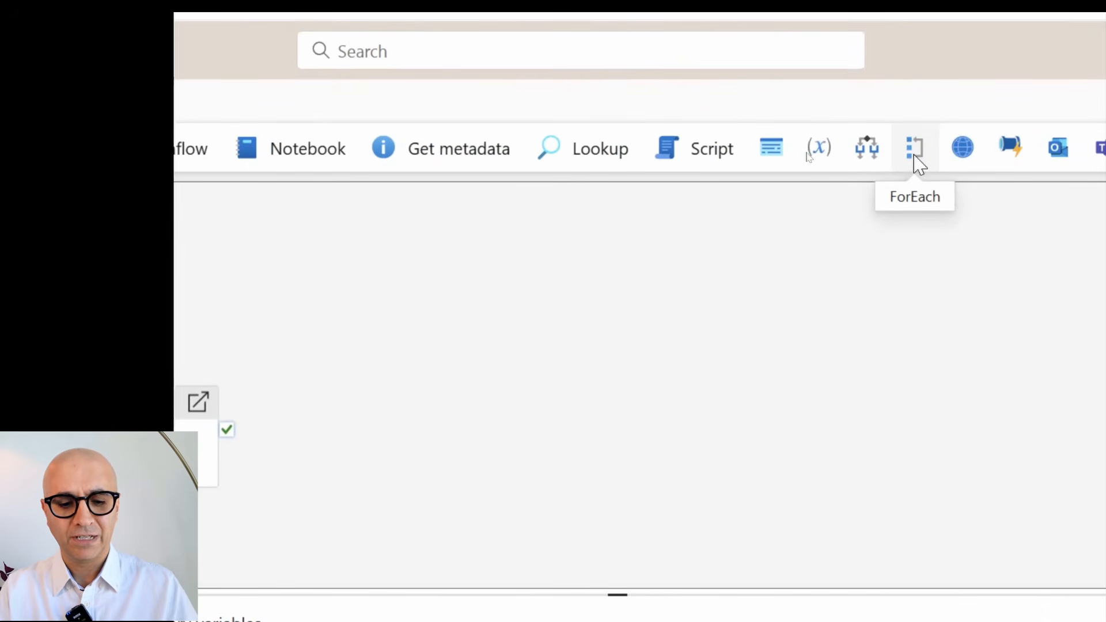
left_click(914, 154)
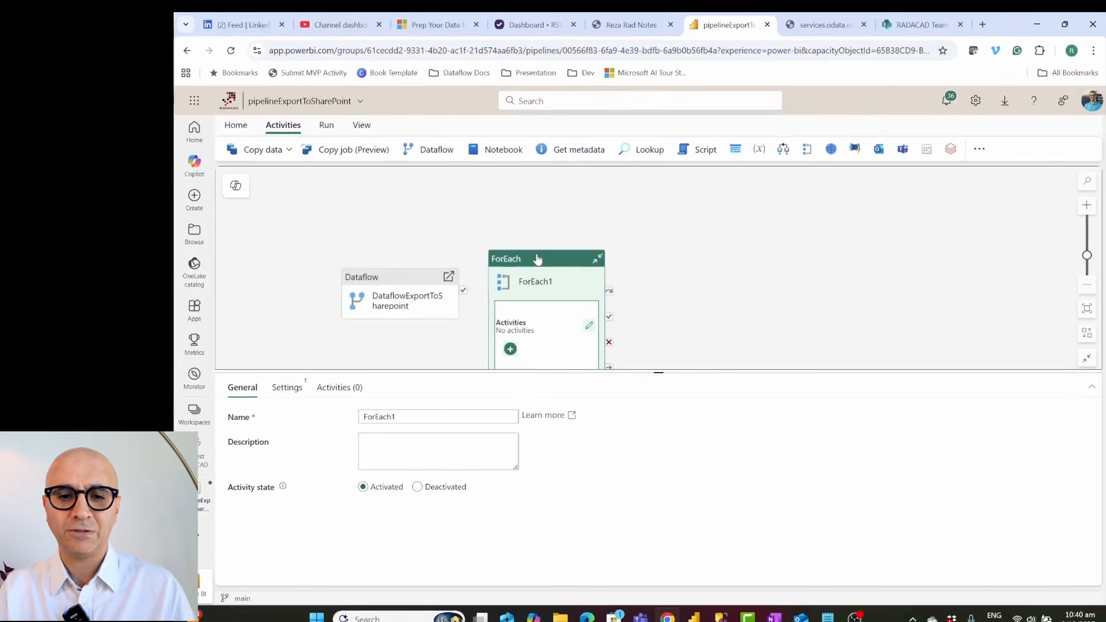
left_click_drag(537, 259, 567, 206)
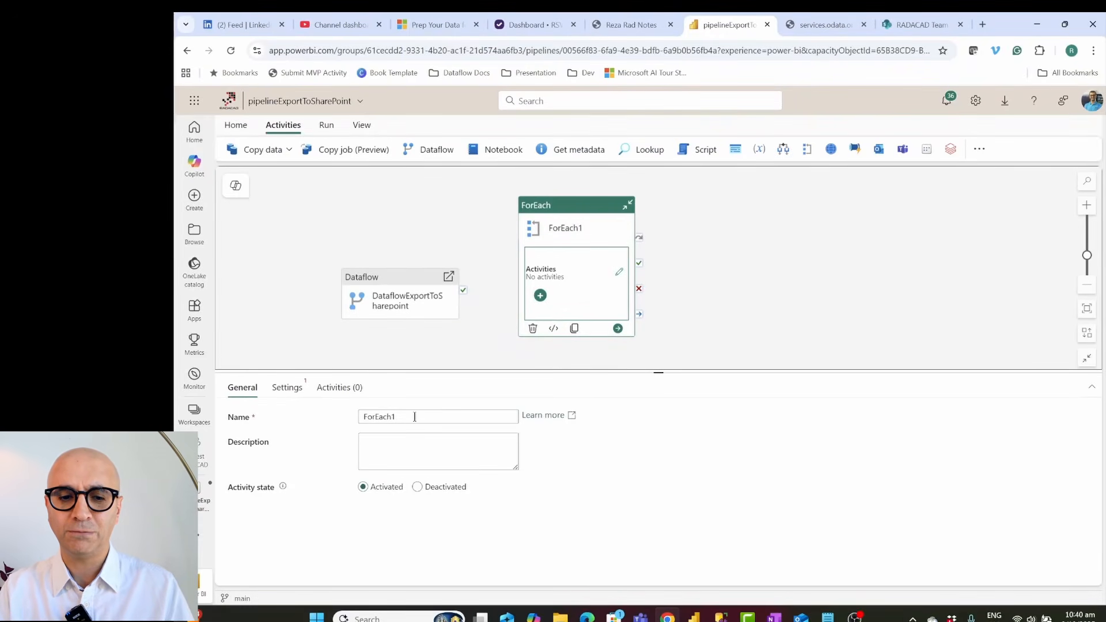
left_click(287, 387)
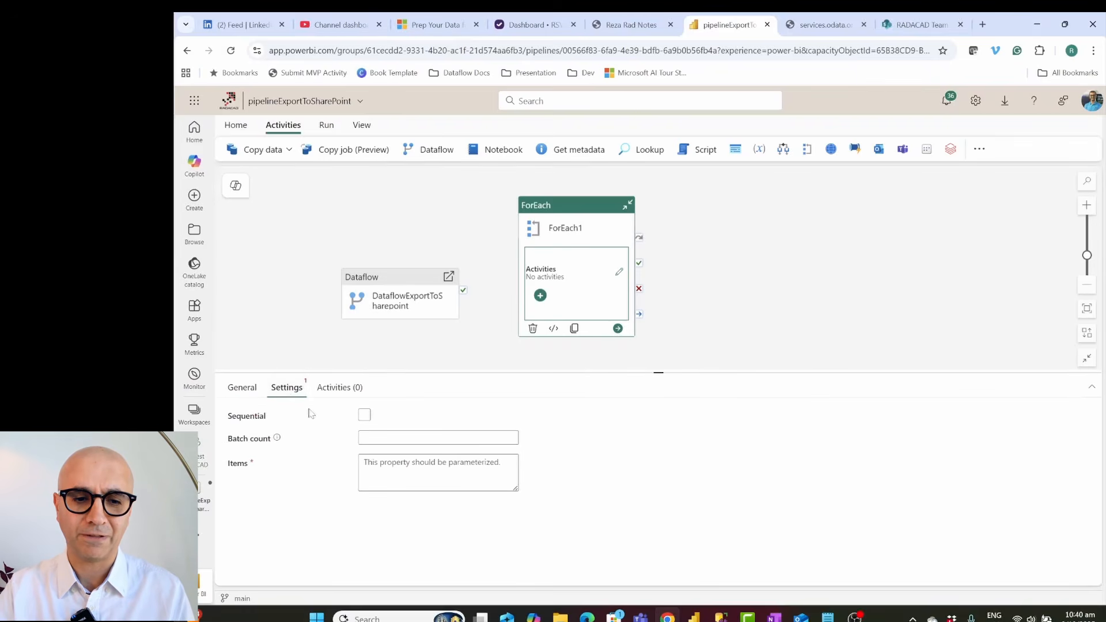
left_click(392, 464)
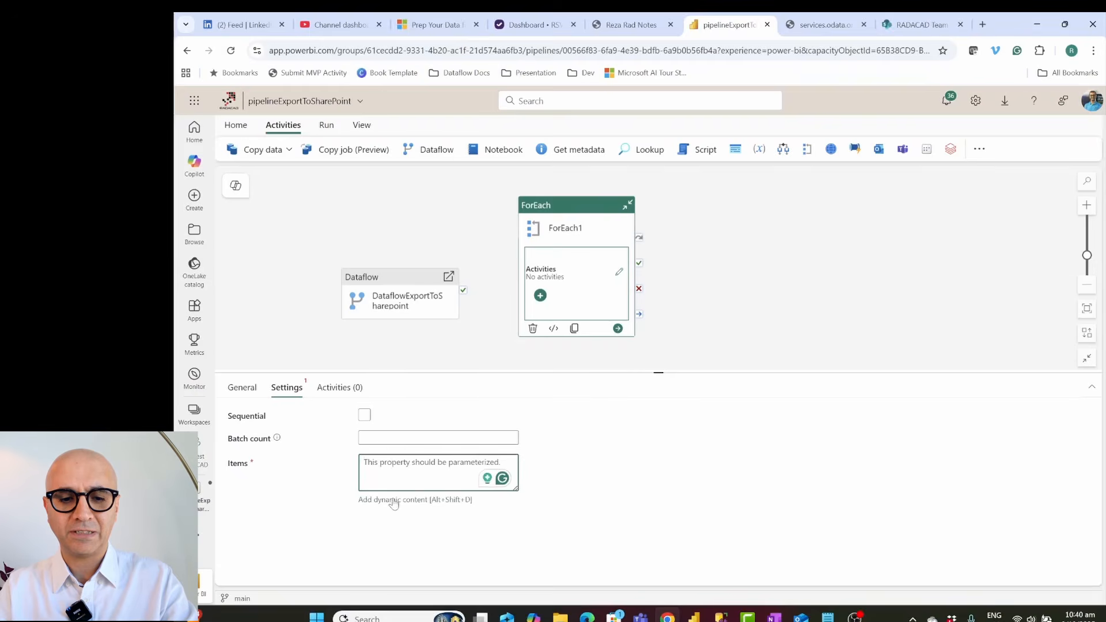
type("@ra")
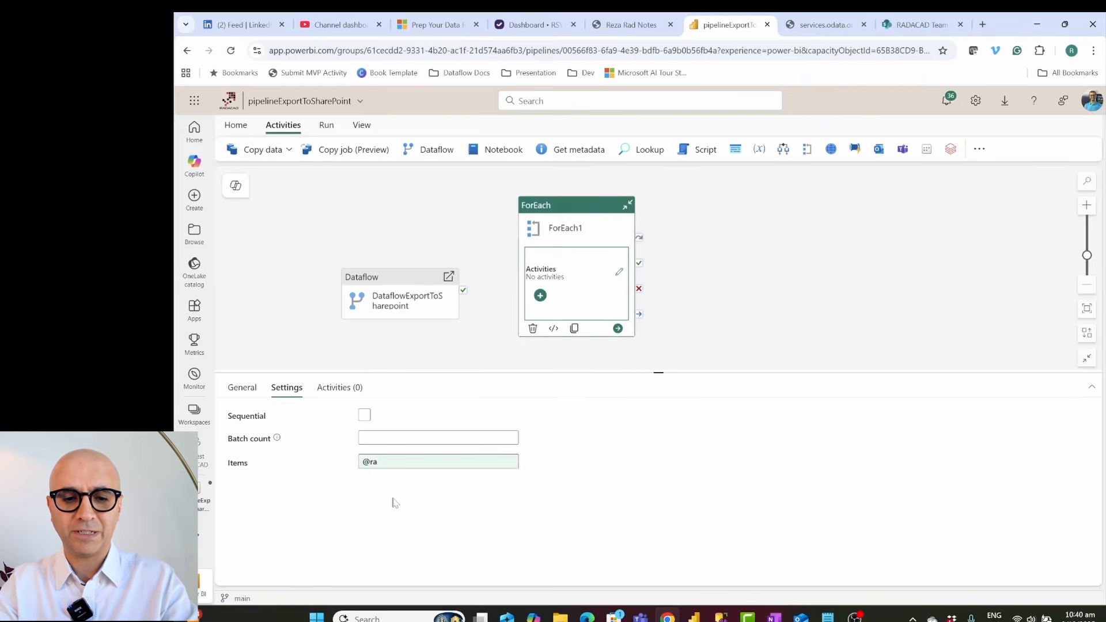
left_click(402, 460)
type("n")
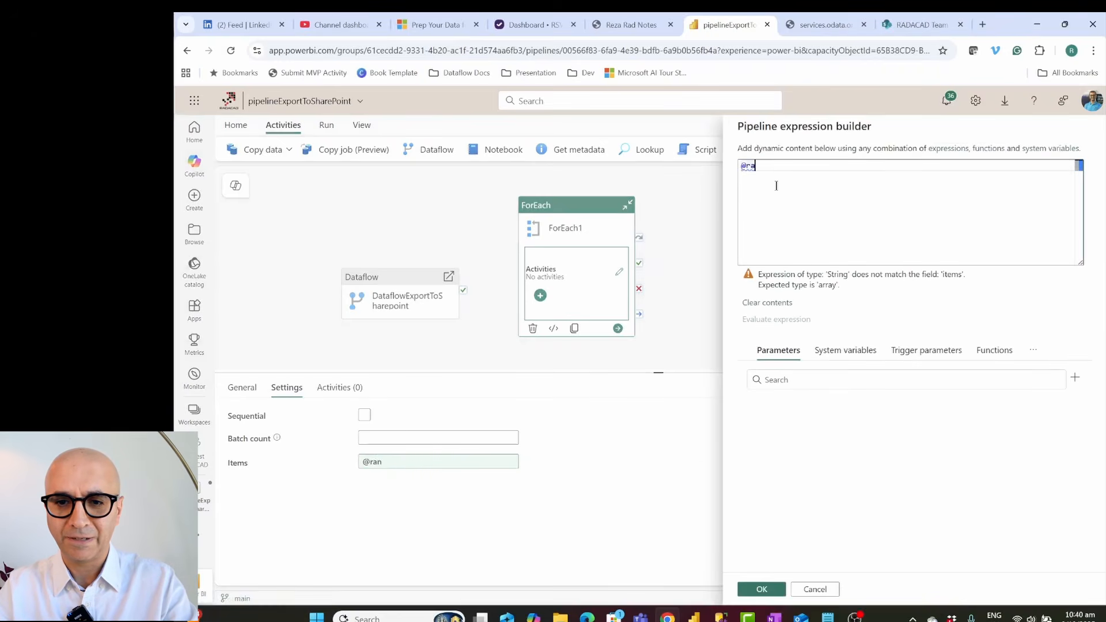
type("nge")
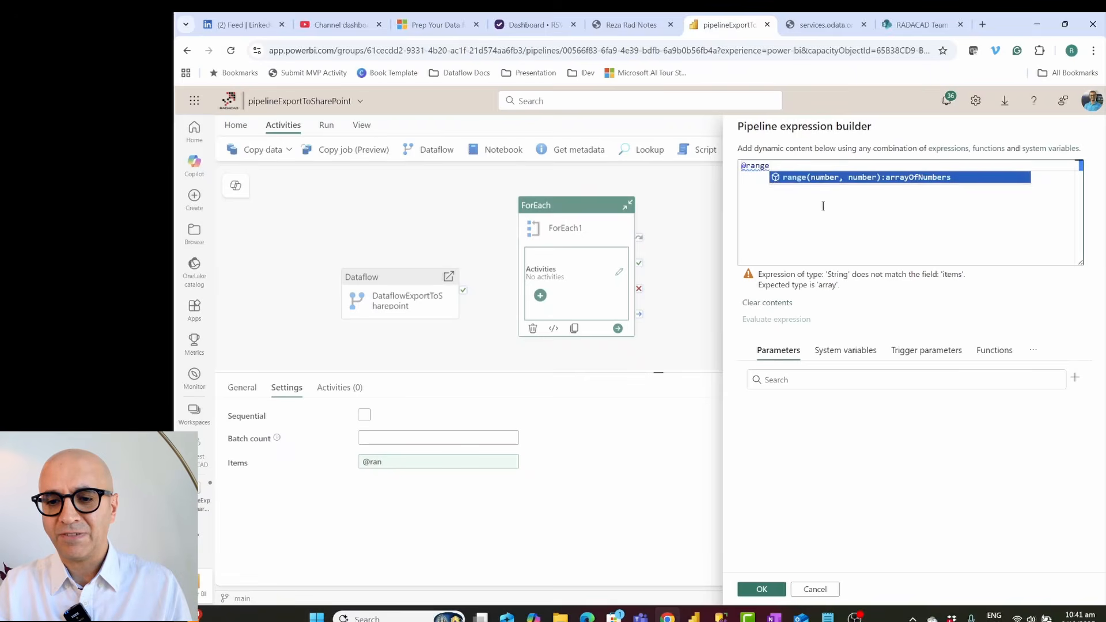
Step: Look through the Collection Functions in the expression builder's function list for the range function
left_click(993, 350)
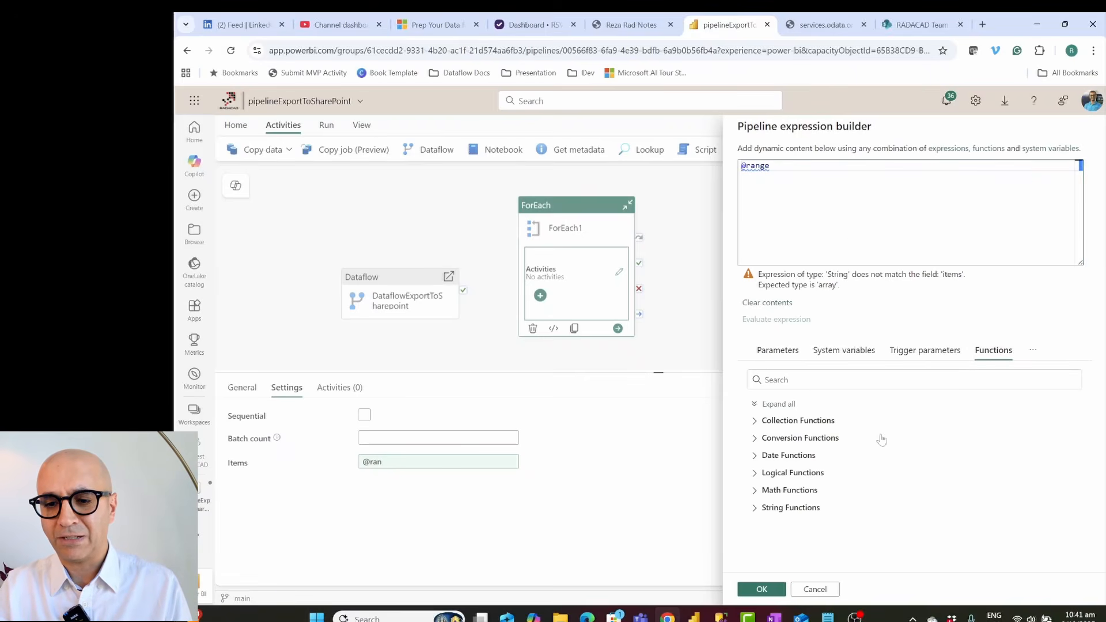
left_click(755, 421)
scroll(794, 464, "down", 3)
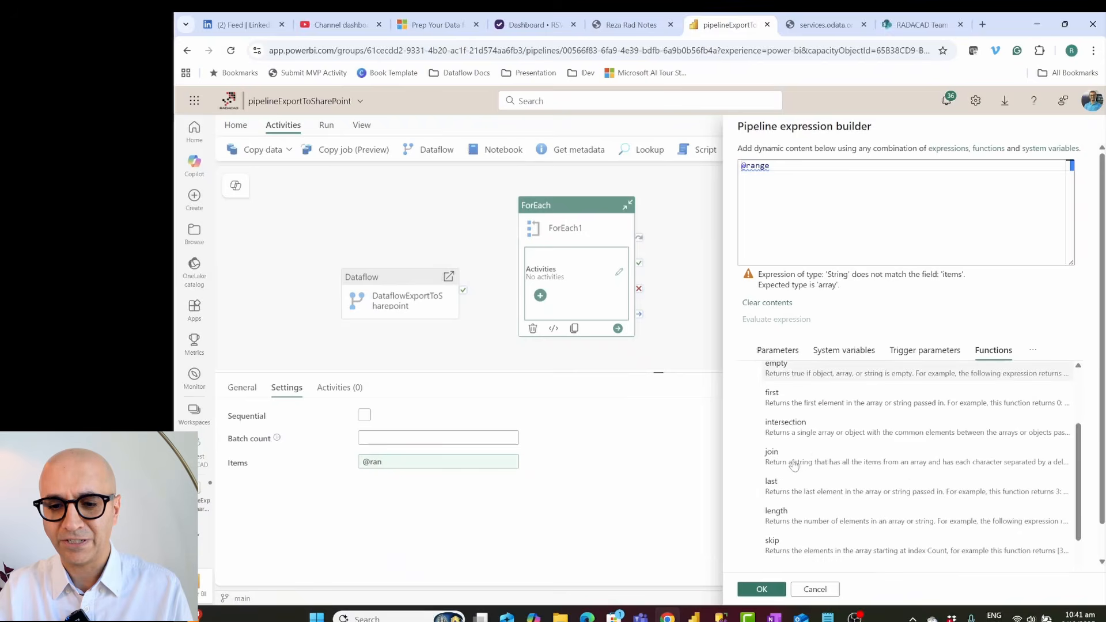
scroll(794, 464, "down", 3)
scroll(794, 490, "up", 2)
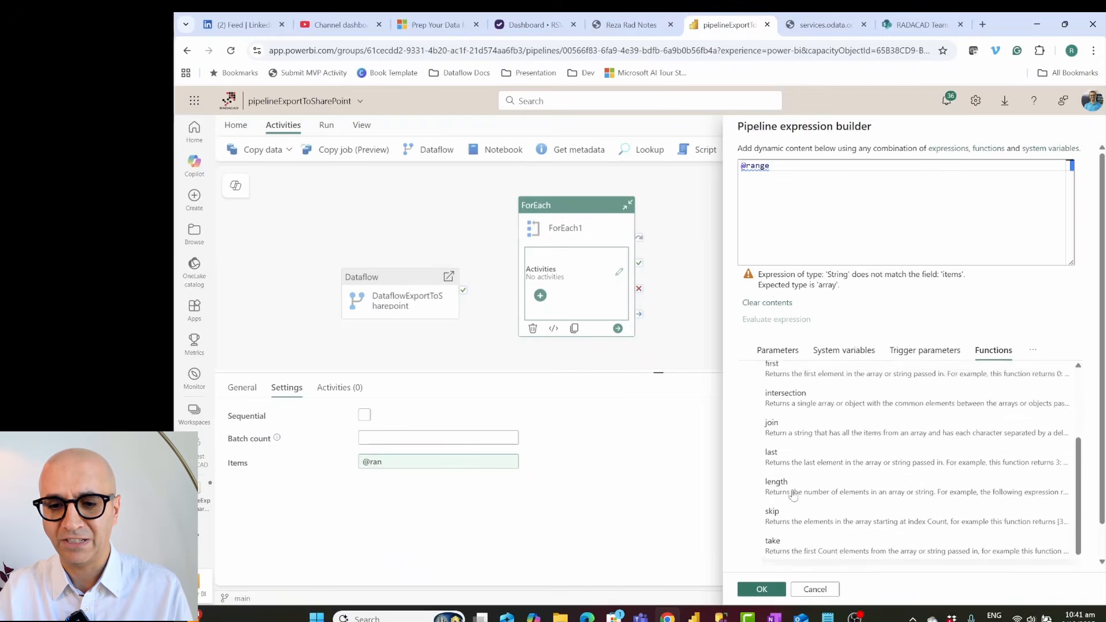
scroll(793, 494, "up", 4)
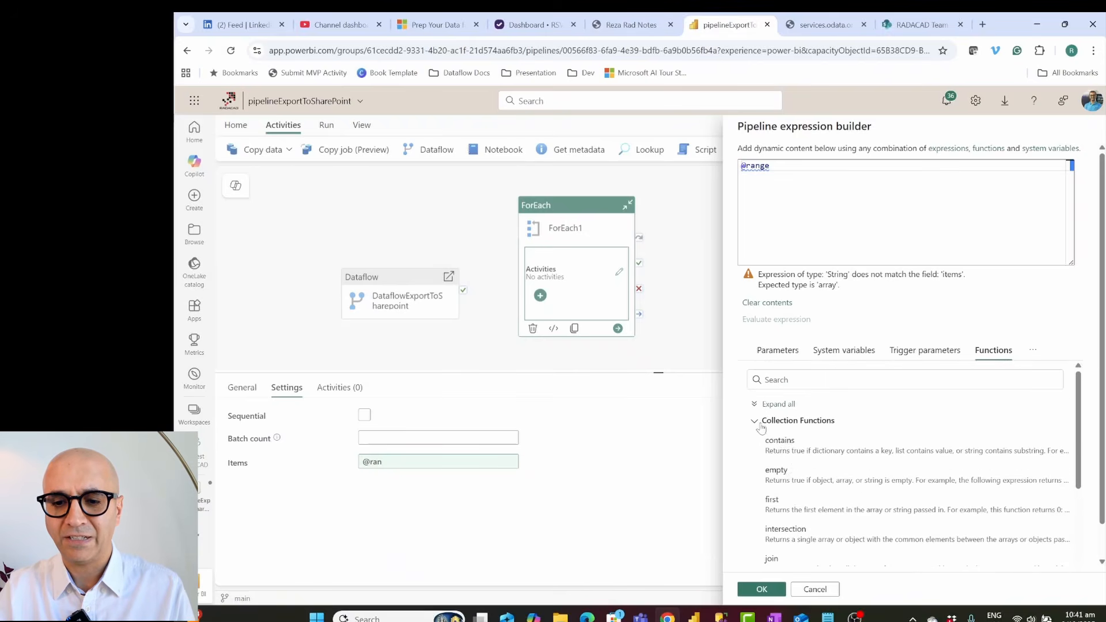
left_click(756, 422)
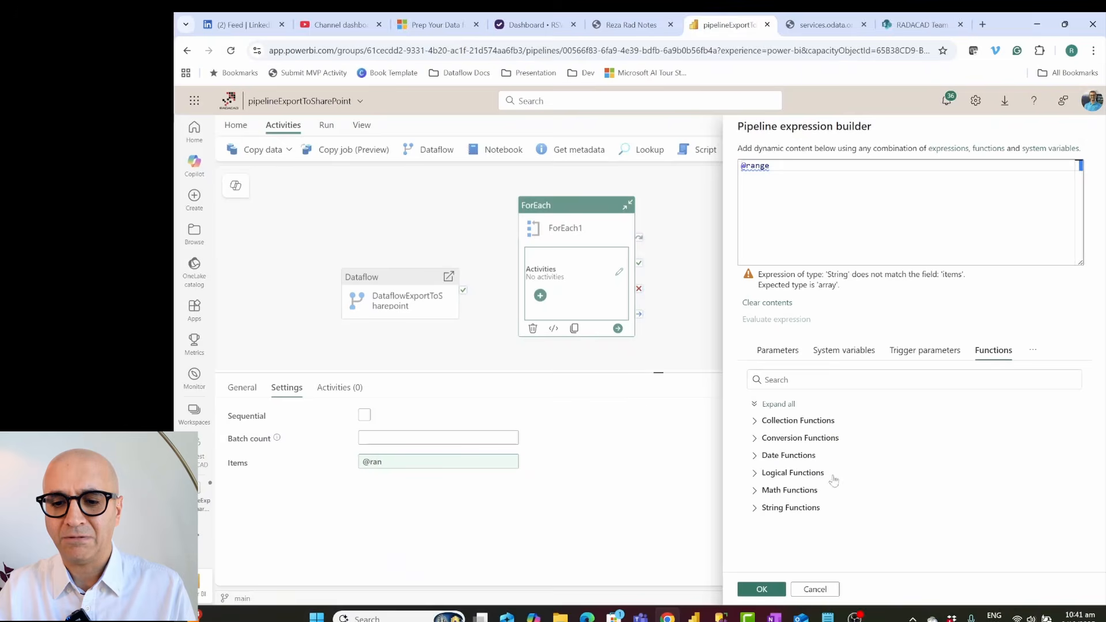
left_click(778, 169)
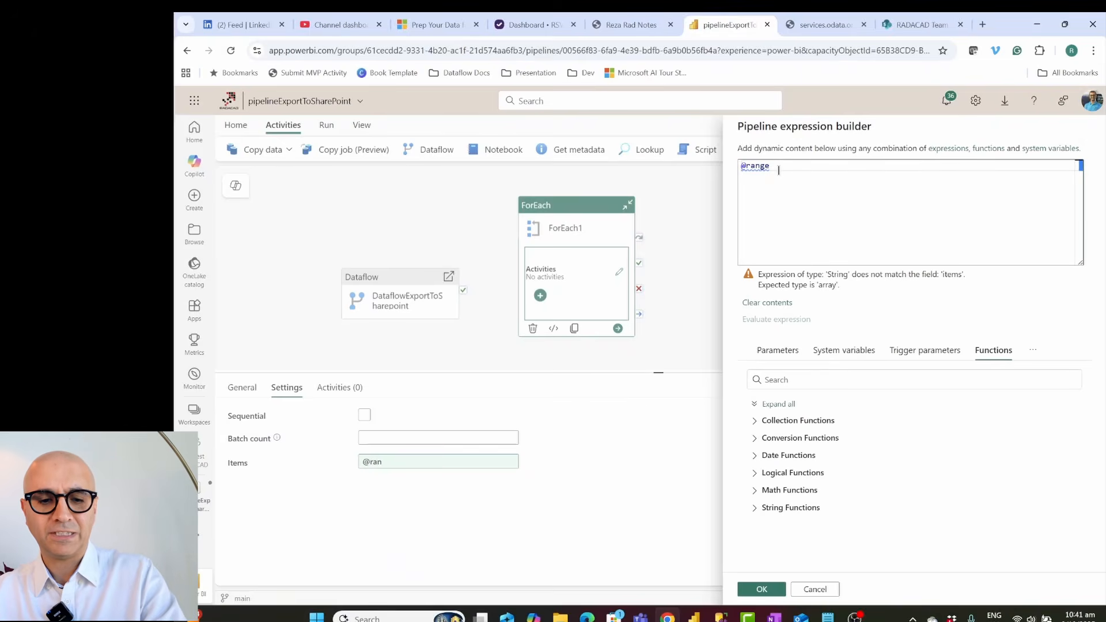
type("(")
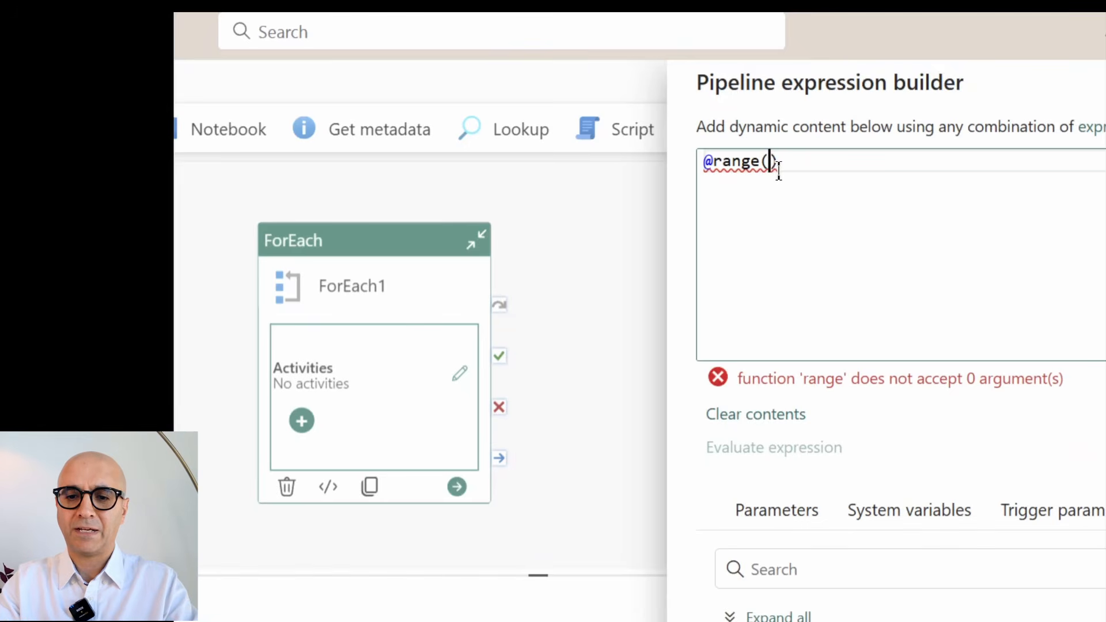
type("1096,3")
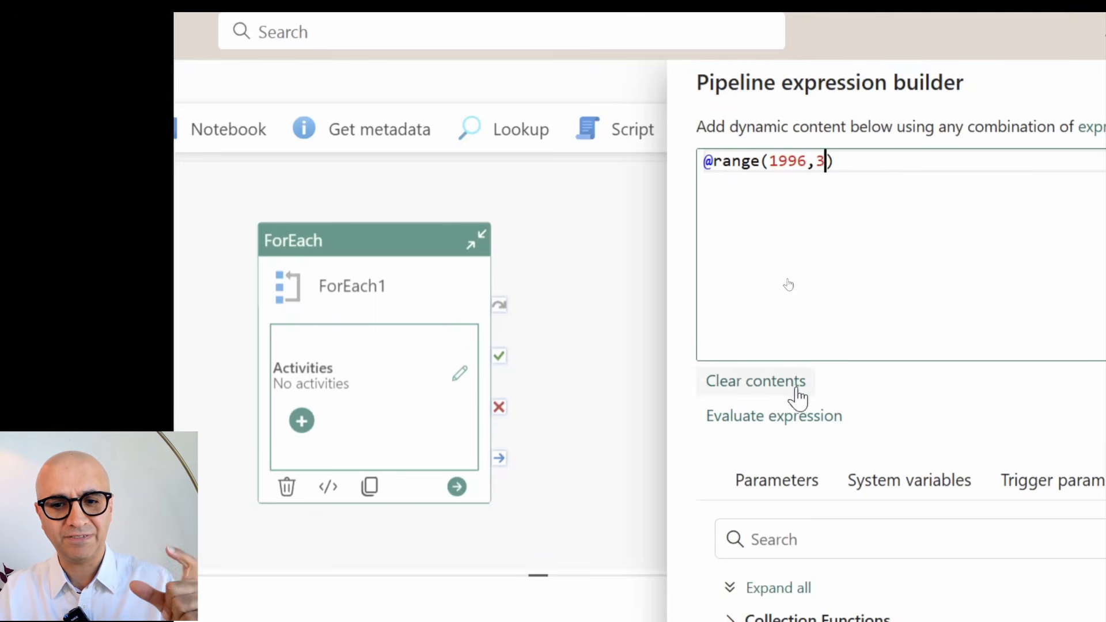
Step: Evaluate the range expression to preview its content, and accept it as the ForEach items
left_click(782, 423)
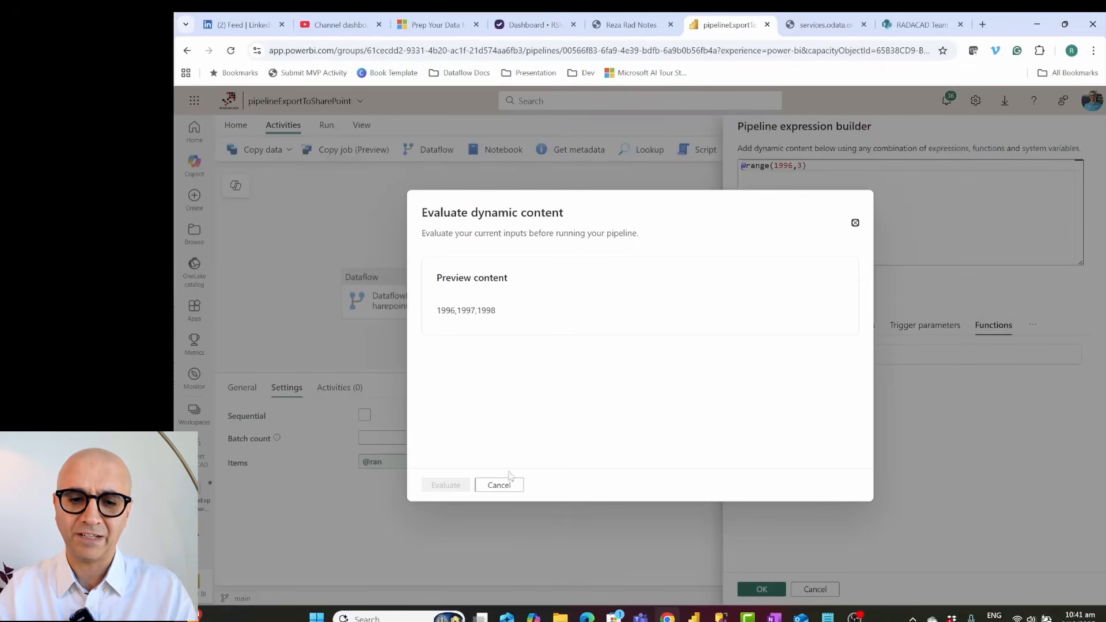
left_click(854, 223)
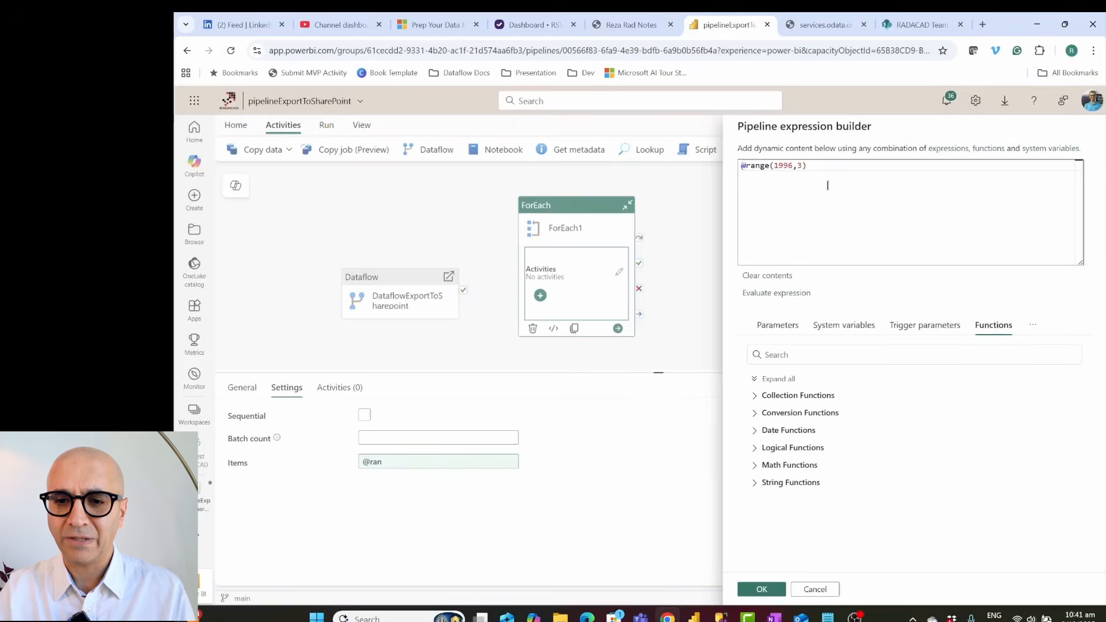
left_click_drag(809, 166, 754, 165)
left_click(834, 202)
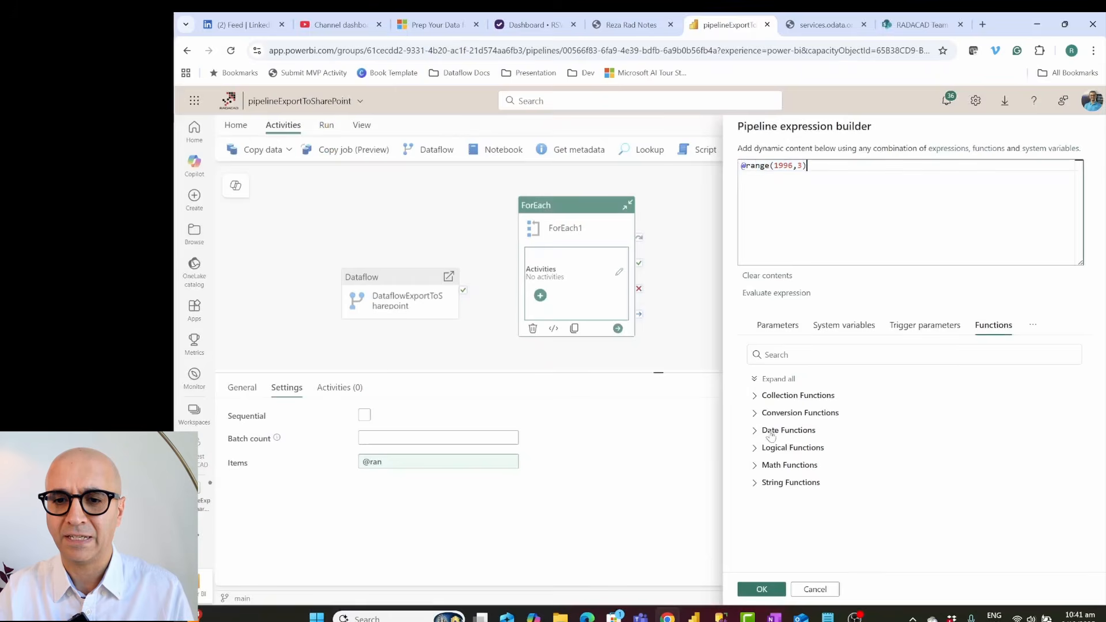
left_click(762, 589)
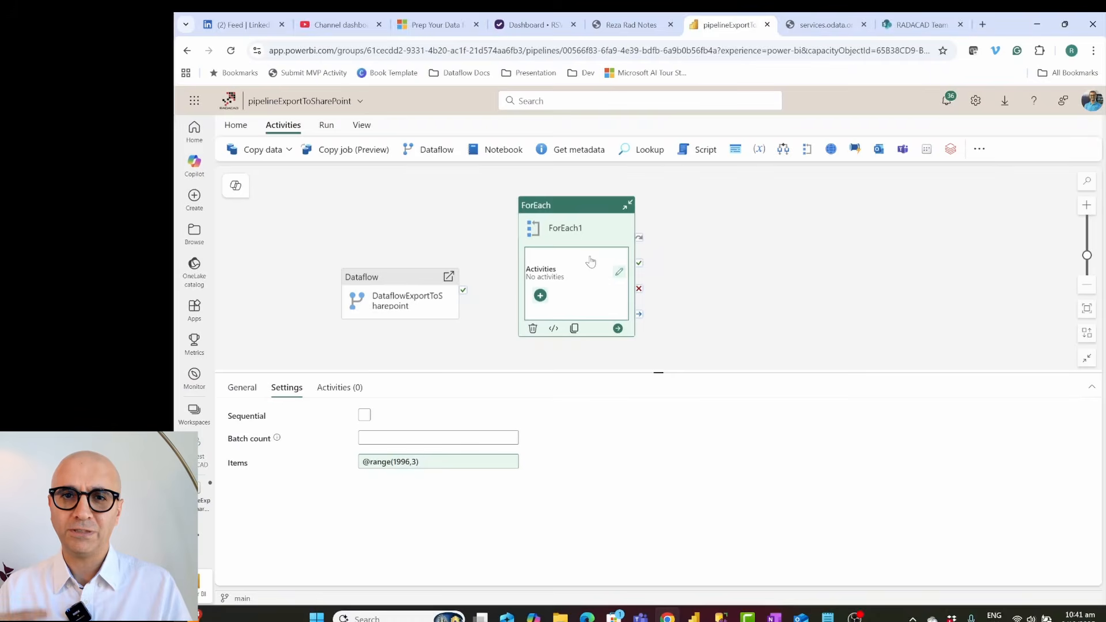
Step: Rename the ForEach activity to ForEachEveryYear and return to its settings
left_click(242, 388)
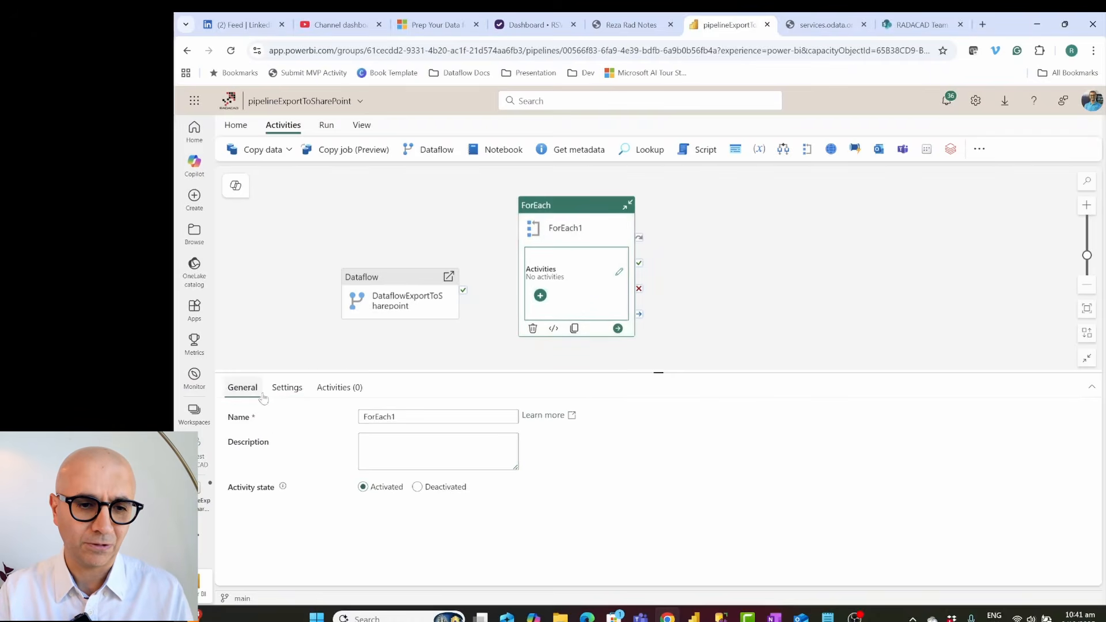
left_click(396, 422)
key("BackSpace")
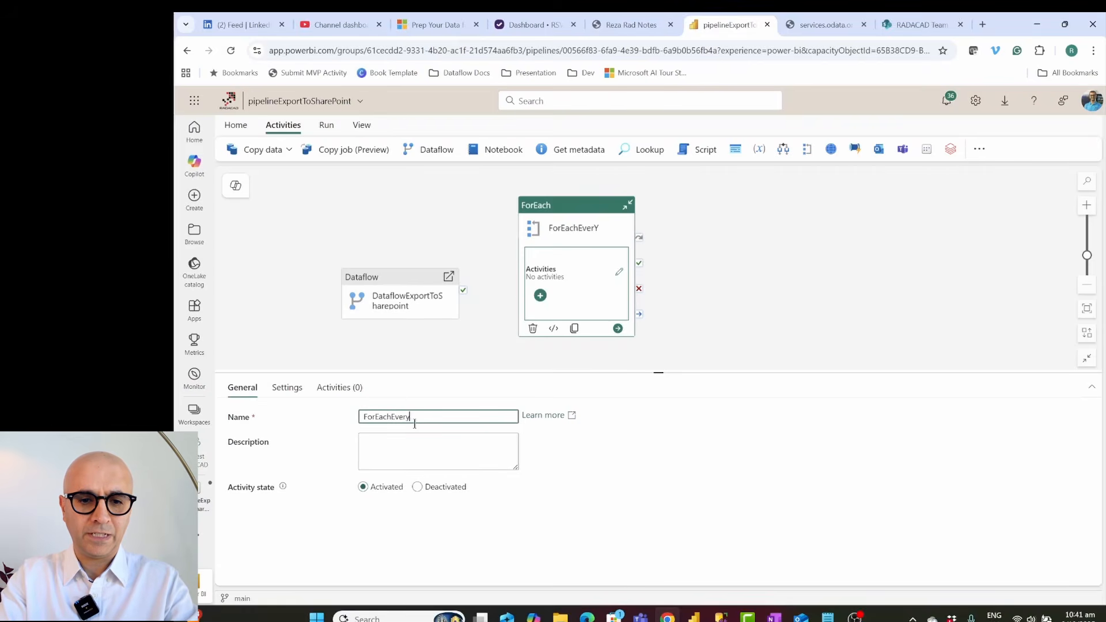
type("EveryYear")
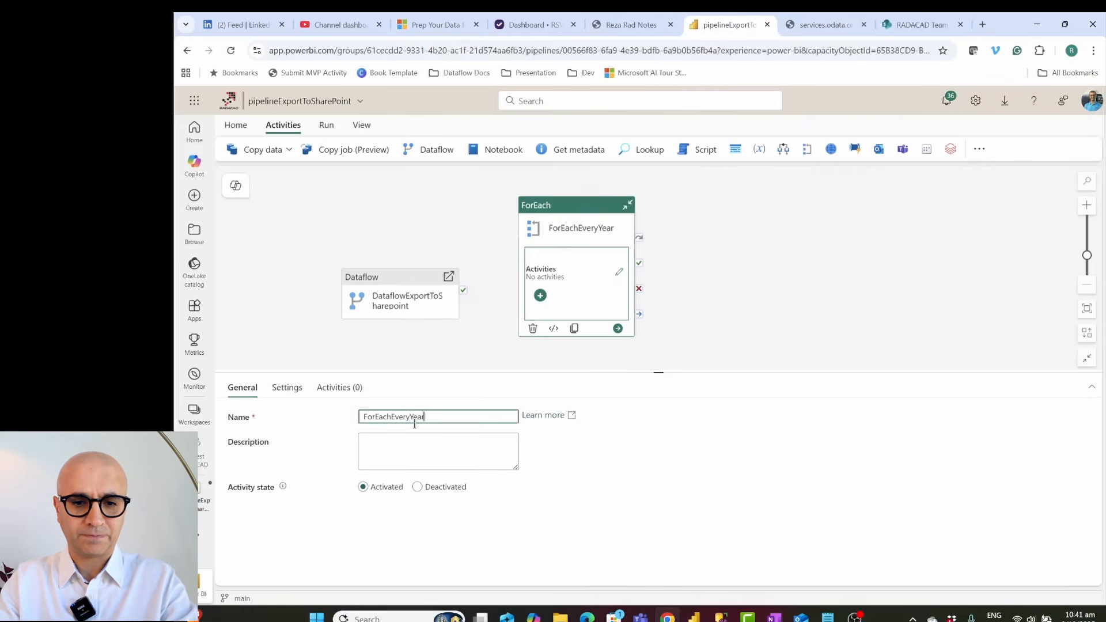
left_click(286, 387)
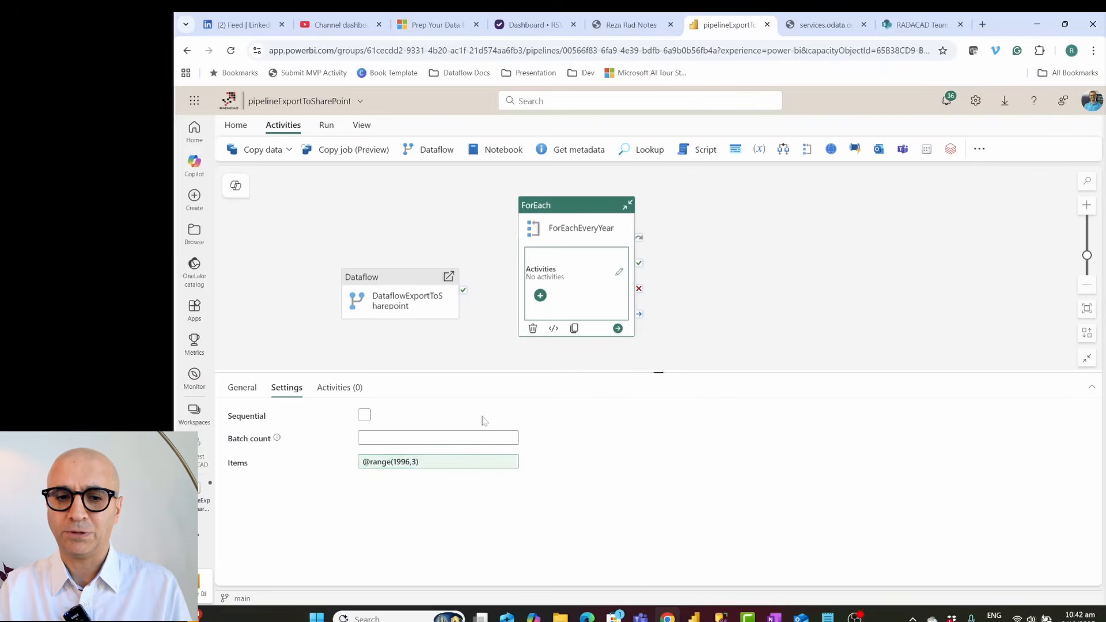
Step: Delete the standalone DataflowExportToSharepoint activity and add a Dataflow activity inside the ForEachEveryYear loop
mouse_move(390, 286)
left_mouse_down()
mouse_move(563, 308)
mouse_move(466, 292)
mouse_move(376, 296)
left_mouse_up()
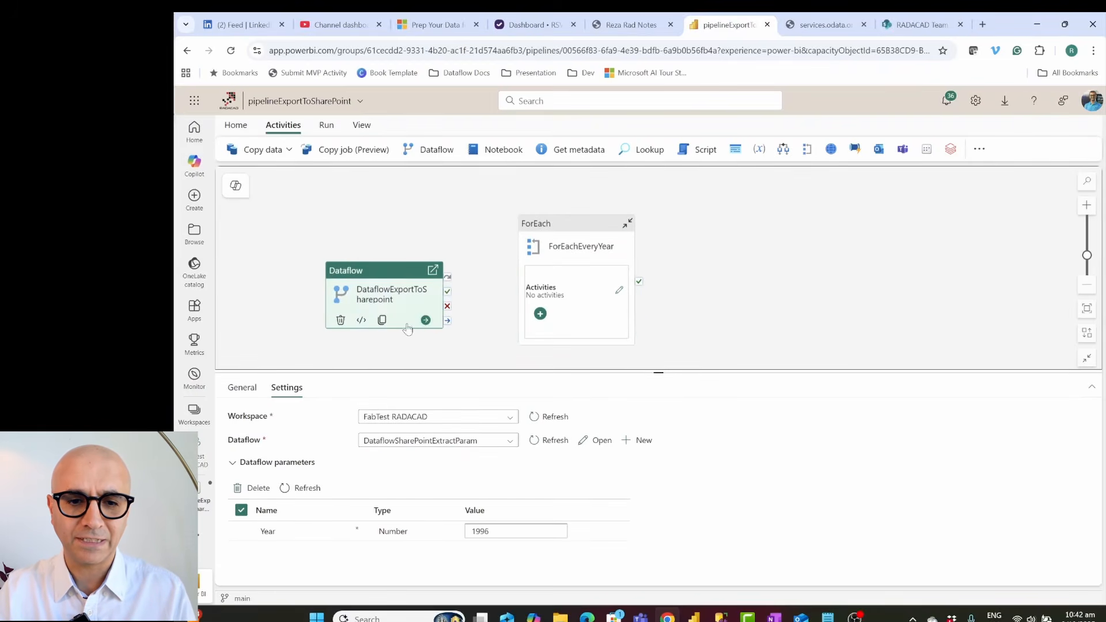
left_click(340, 319)
left_click(539, 313)
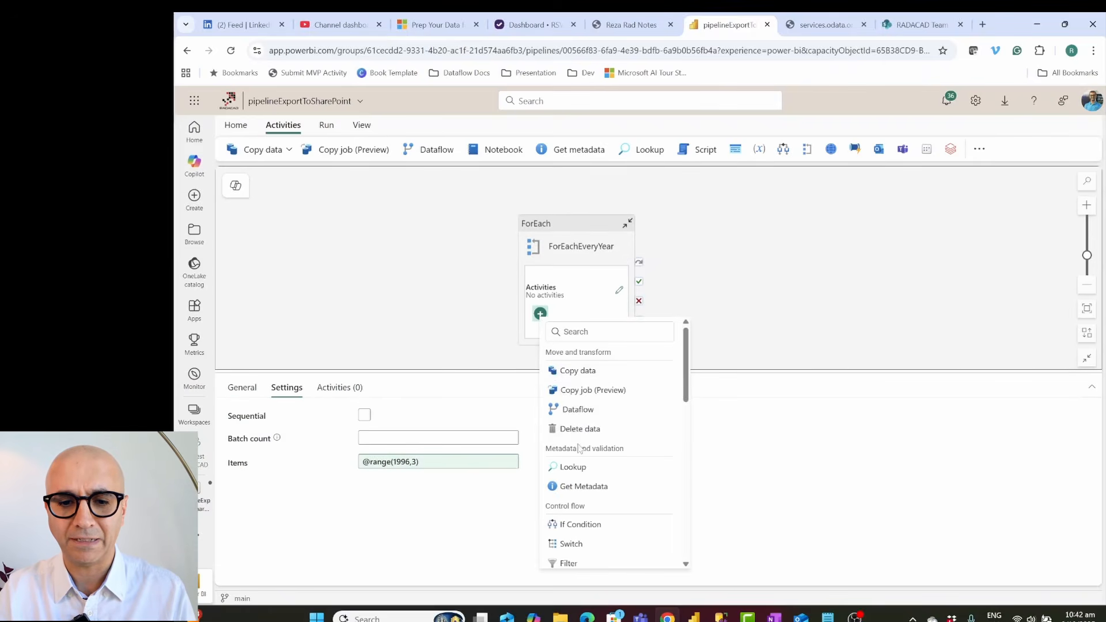
left_click(577, 409)
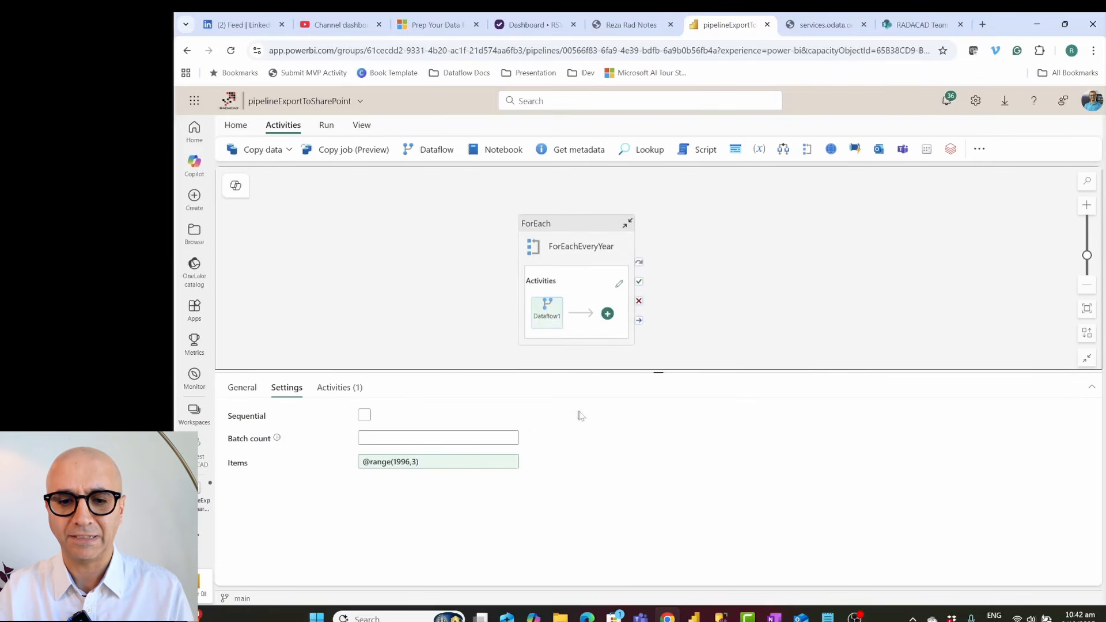
Step: Set the inner activity's dataflow to DataflowSharePointExtractParam, and expand its dataflow parameters and select the Year parameter
left_click(547, 317)
left_click(547, 291)
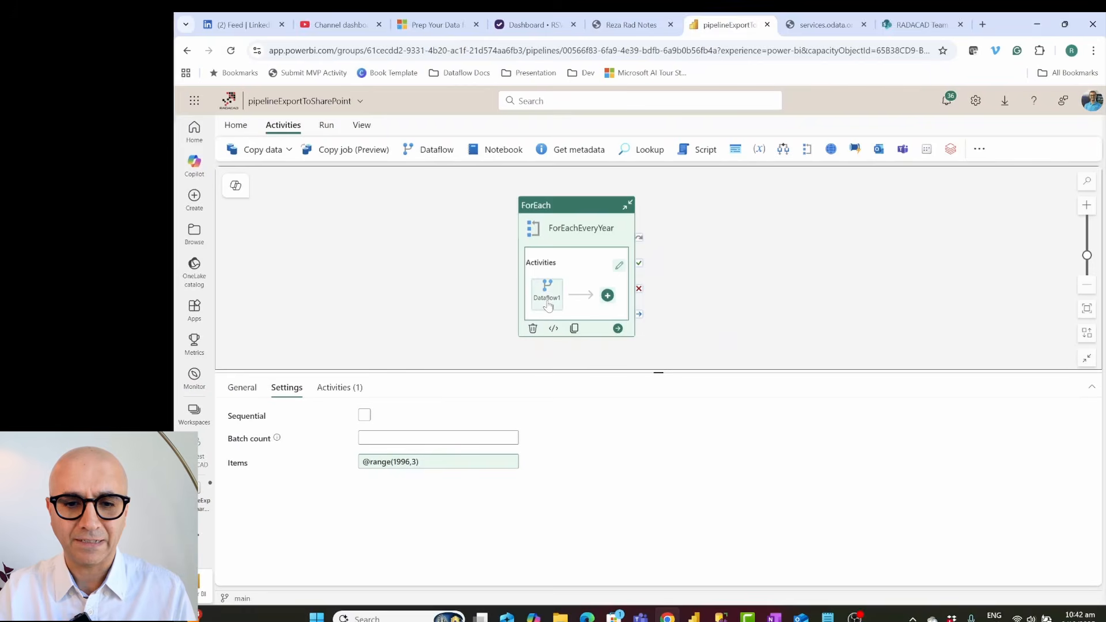
left_click(288, 388)
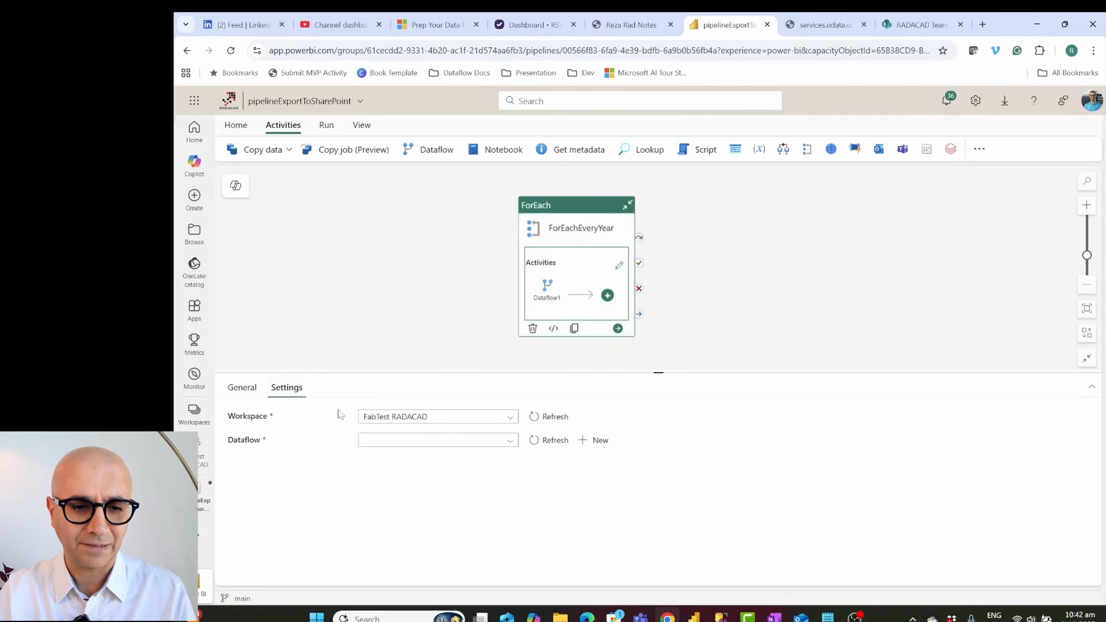
left_click(504, 449)
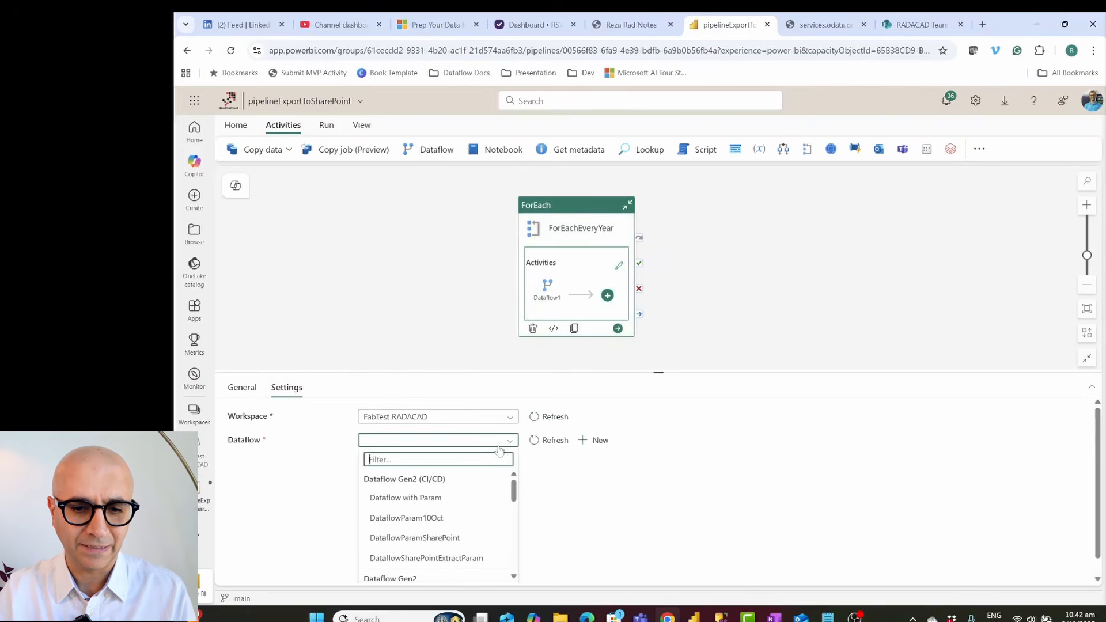
left_click(423, 561)
left_click(254, 468)
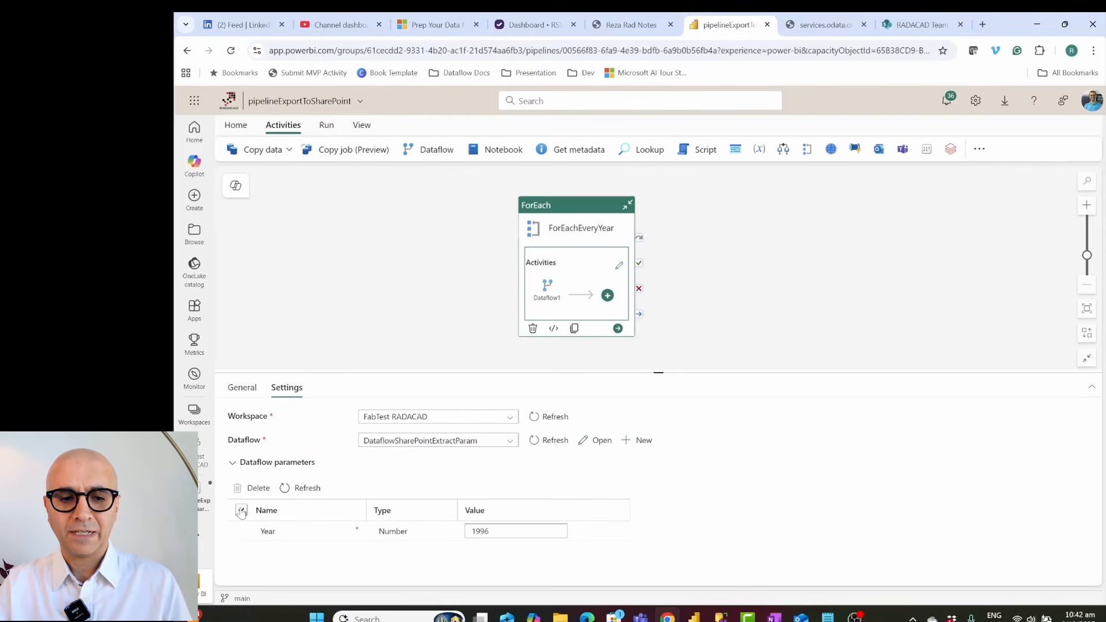
left_click(242, 511)
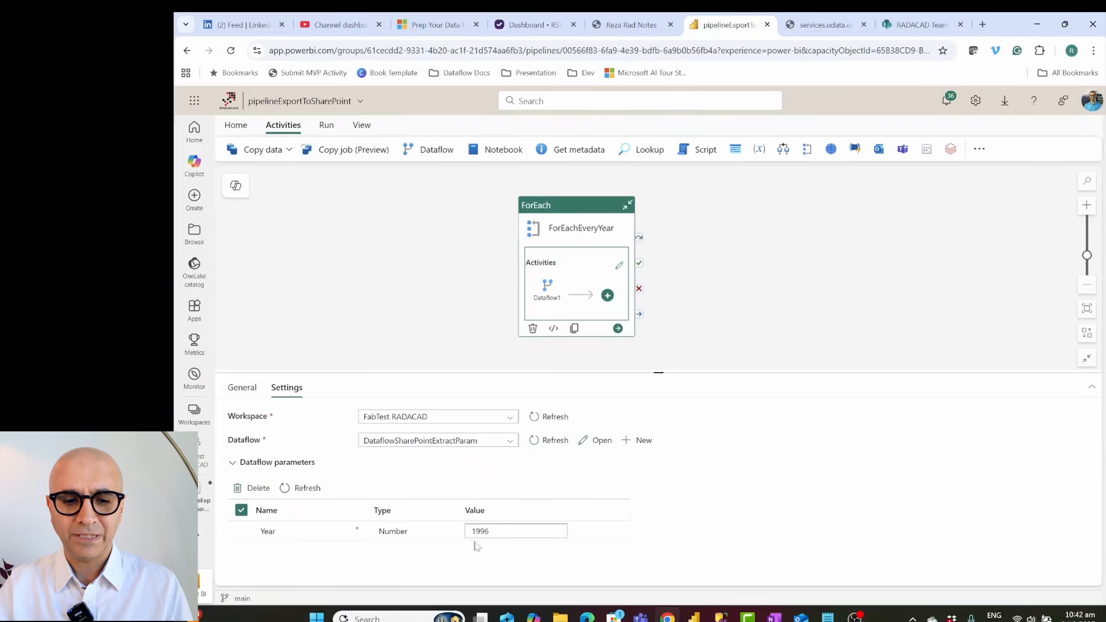
left_click(499, 533)
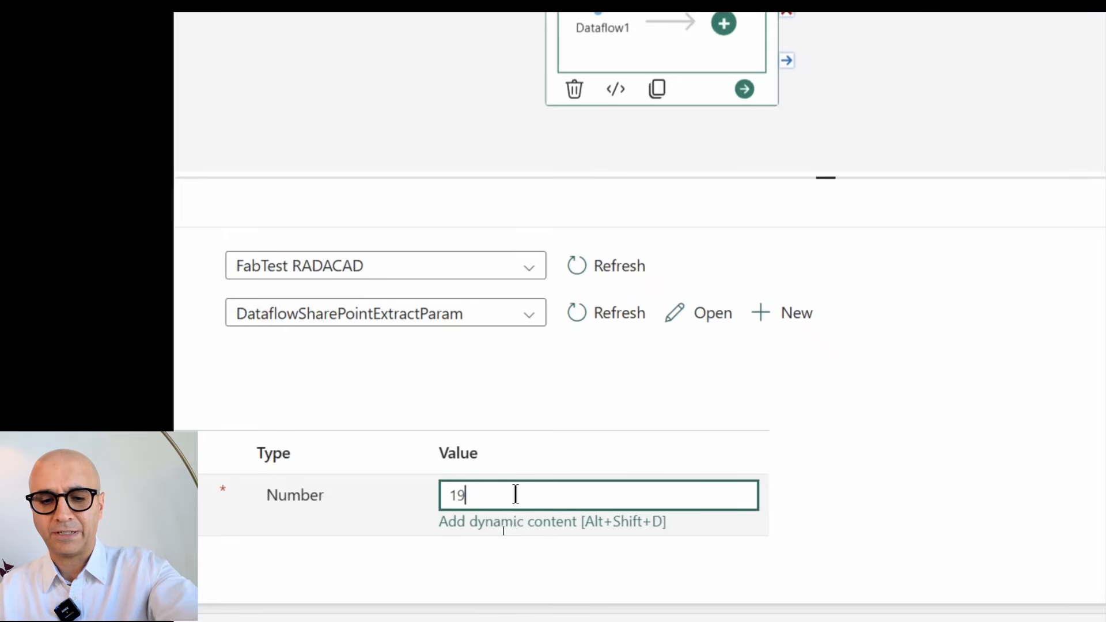
key("BackSpace")
key("BackSpace")
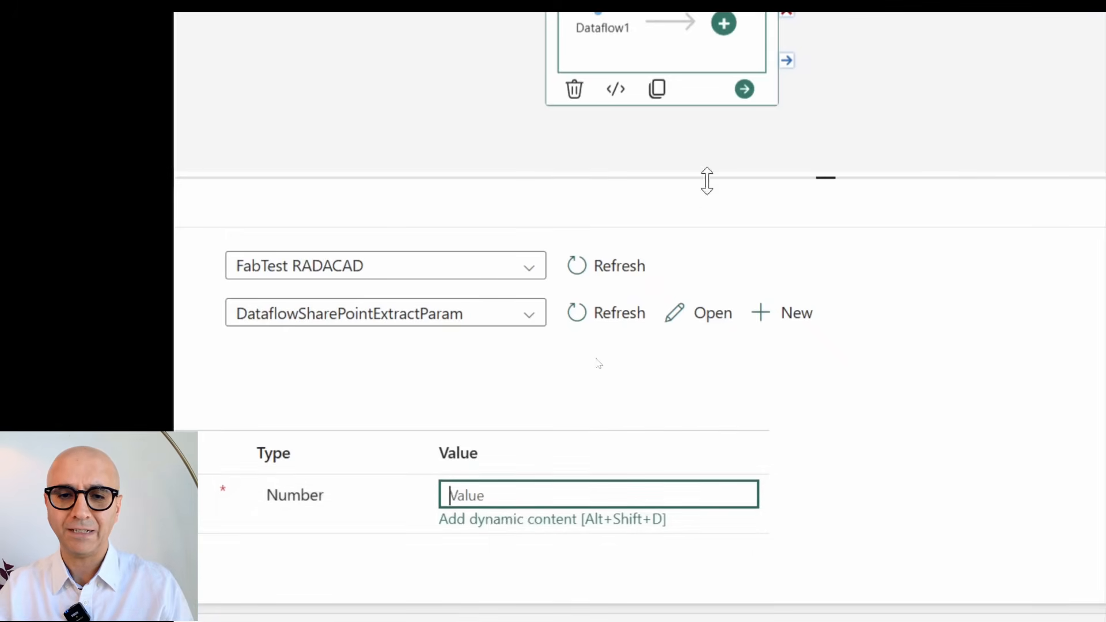
scroll(706, 180, "up", 3)
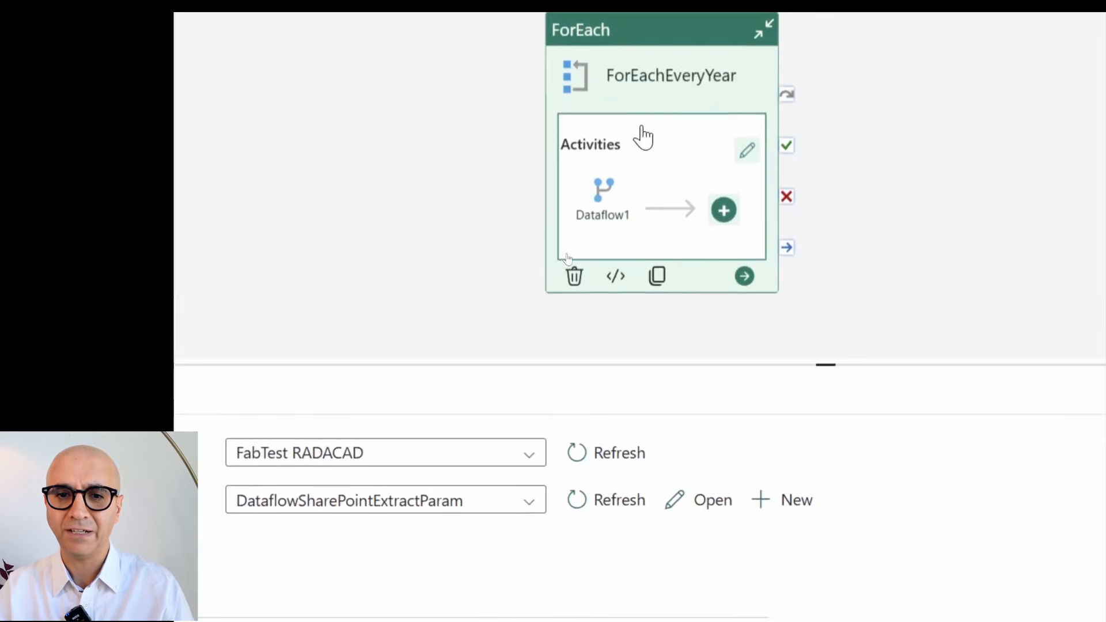
scroll(585, 276, "down", 3)
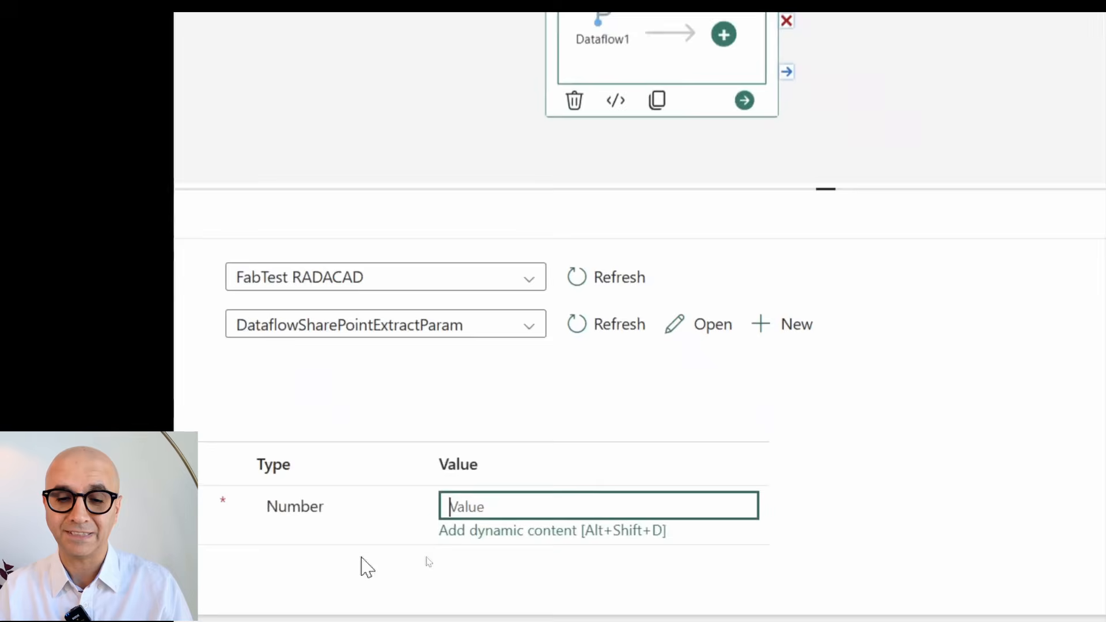
left_click(501, 532)
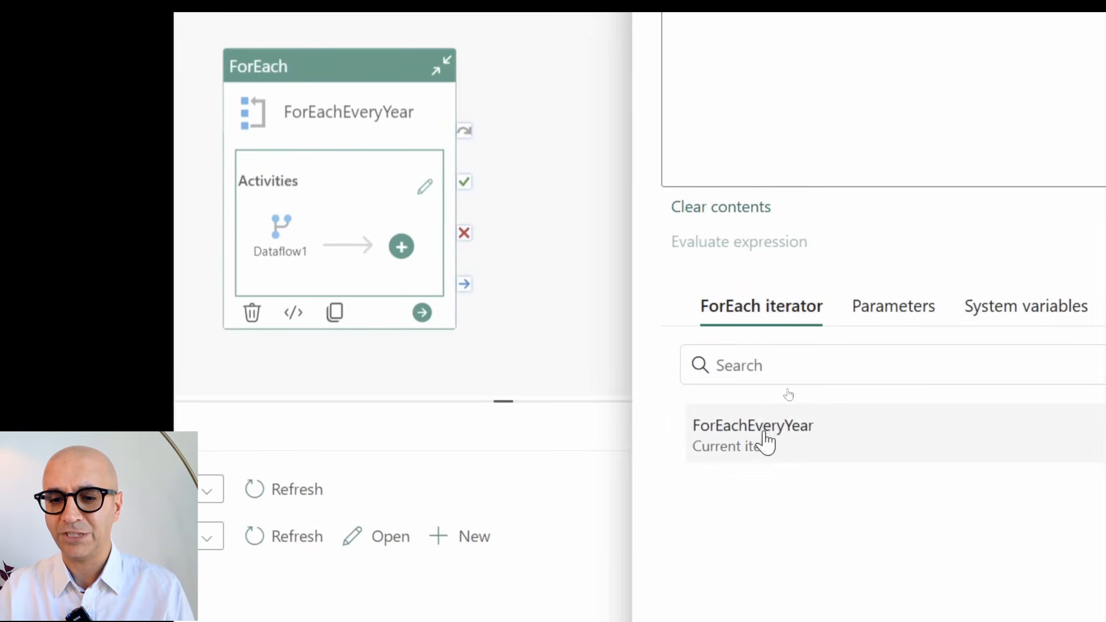
left_click(754, 452)
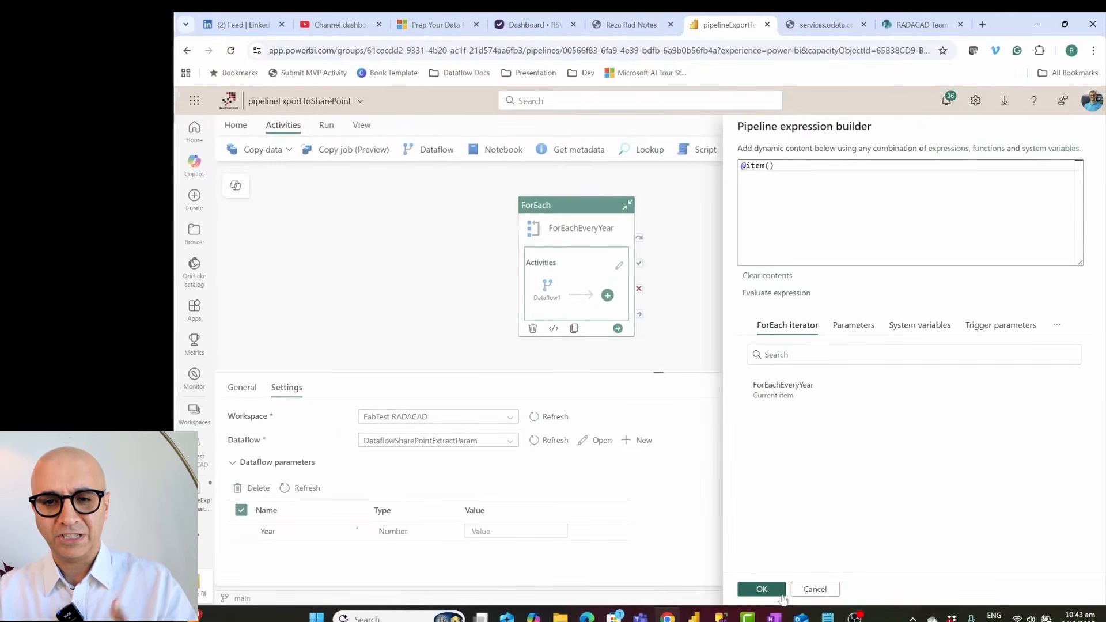
left_click(763, 590)
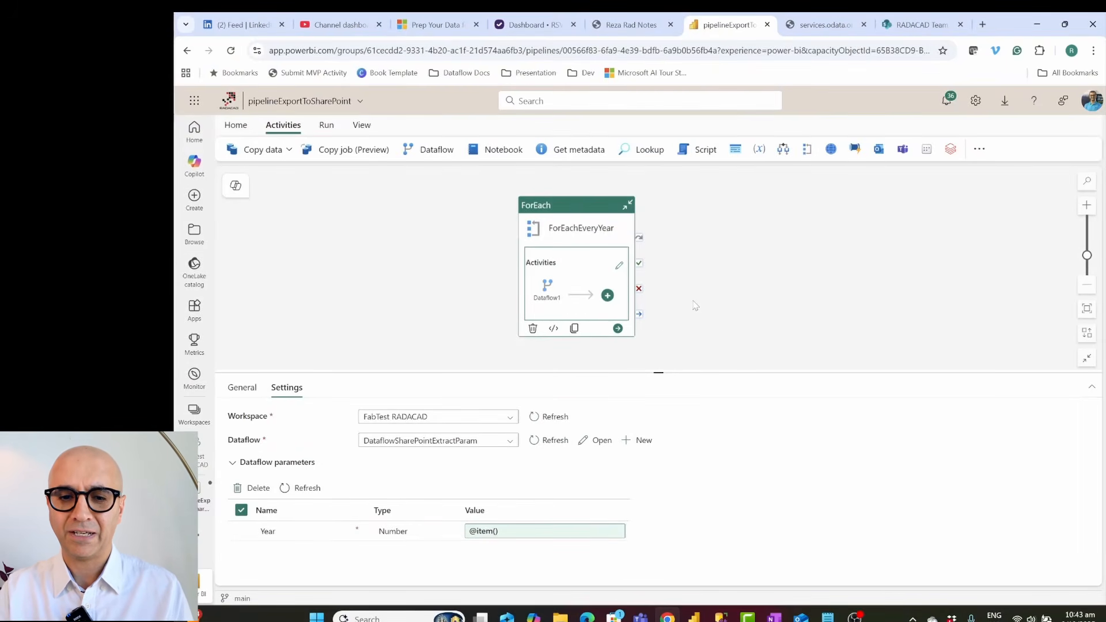
Step: Rename the dataflow activity inside the ForEachEveryYear loop as DataflowExportToSharePoint
left_click(554, 303)
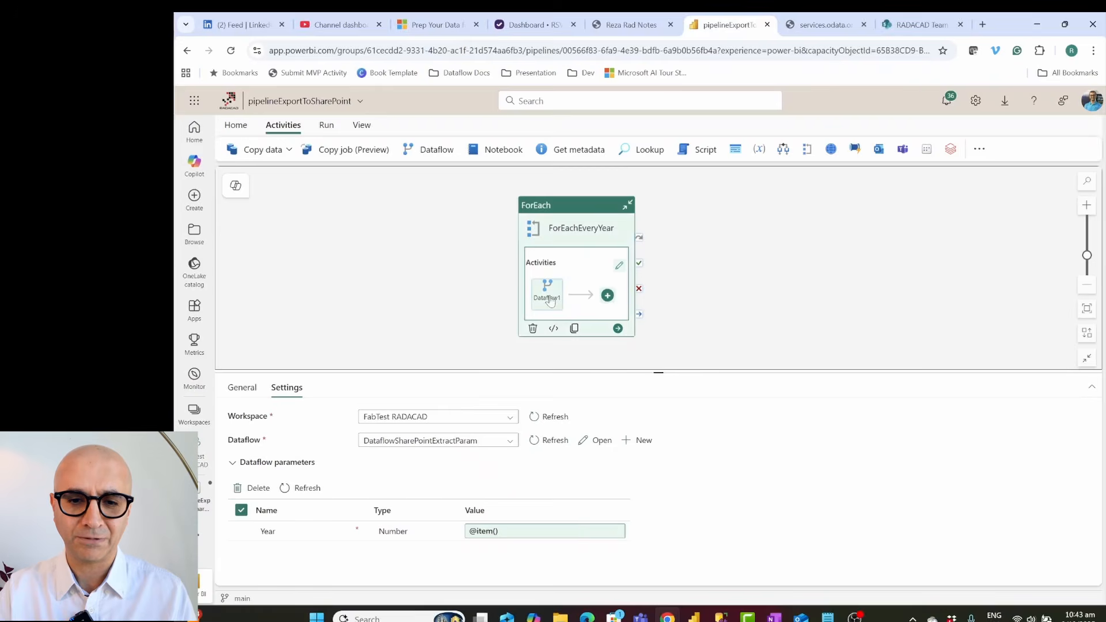
left_click(243, 389)
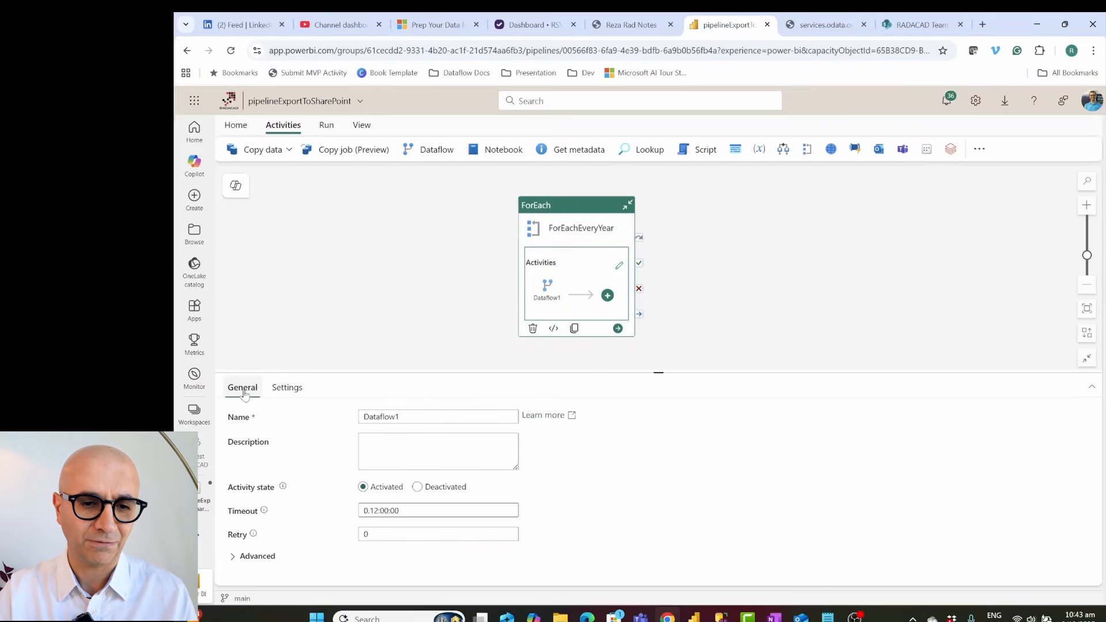
left_click(414, 417)
key("BackSpace")
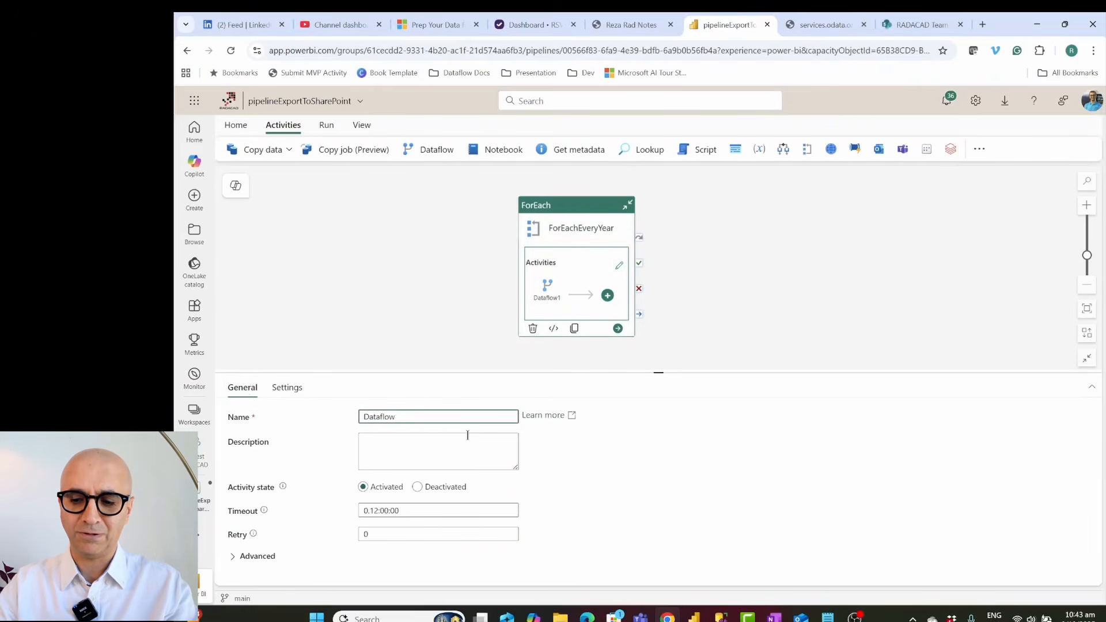
type("ExportToSharePoint")
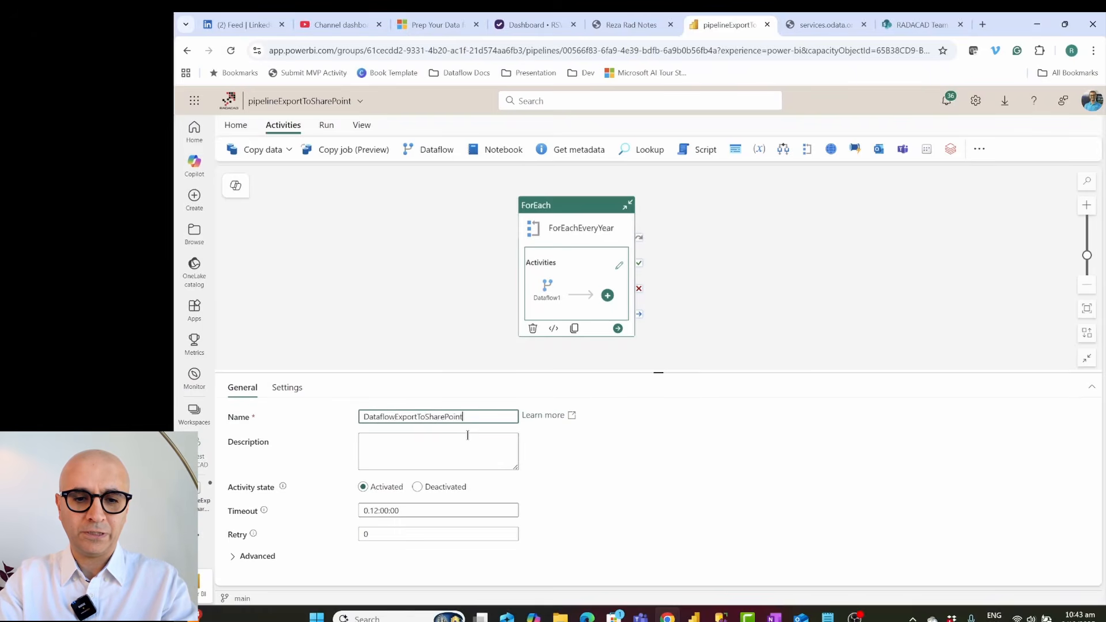
left_click(743, 332)
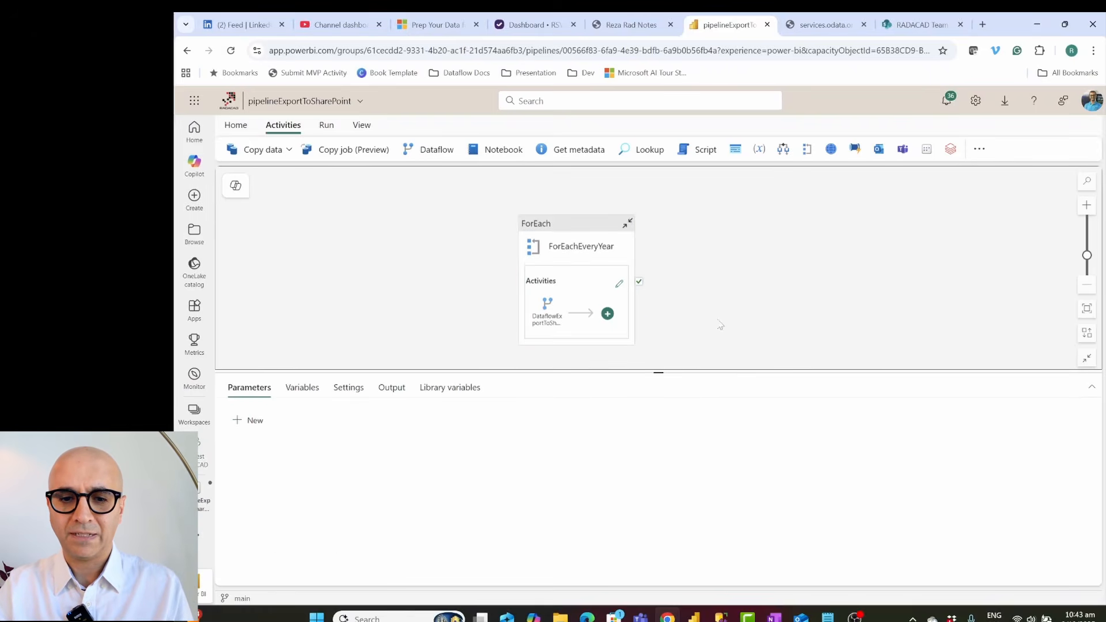
Step: Save and run the pipelineExportToSharePoint pipeline
mouse_move(651, 292)
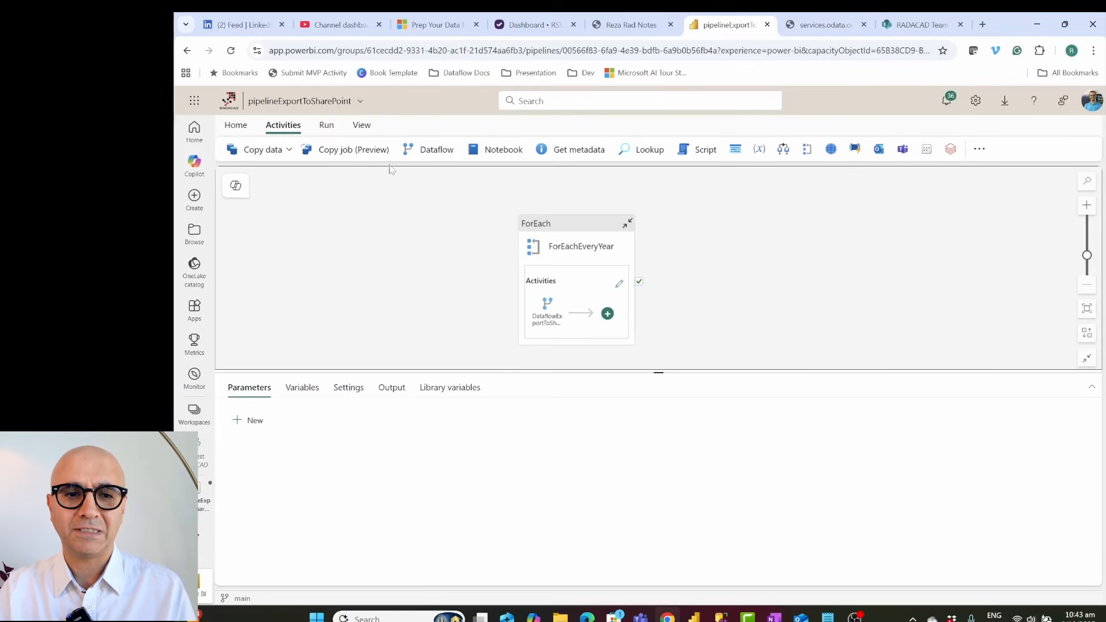
left_click(326, 128)
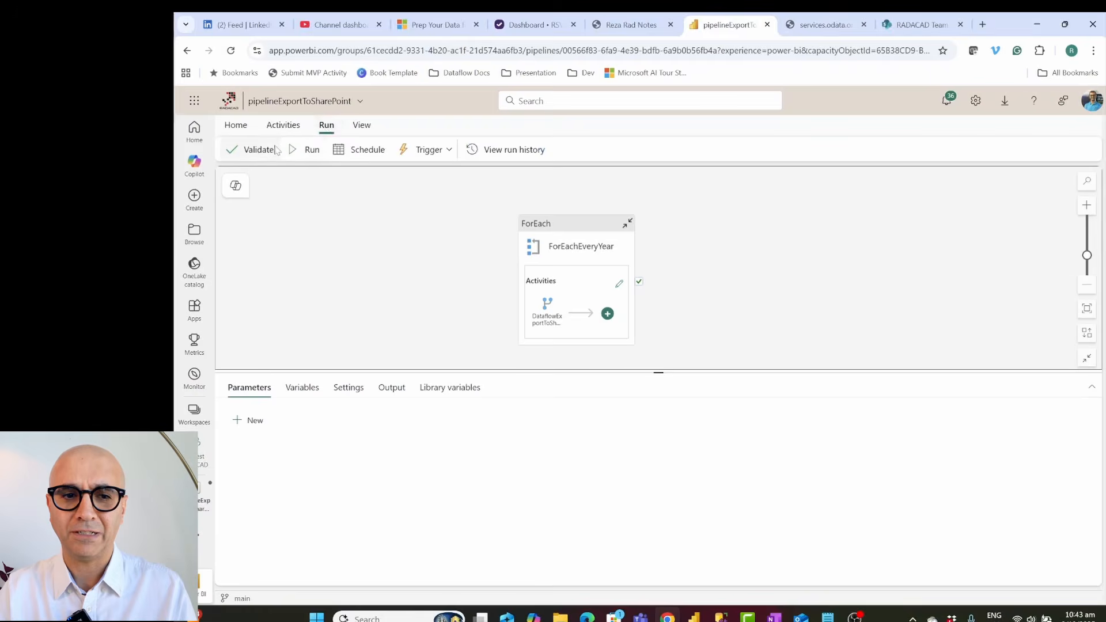
left_click(313, 152)
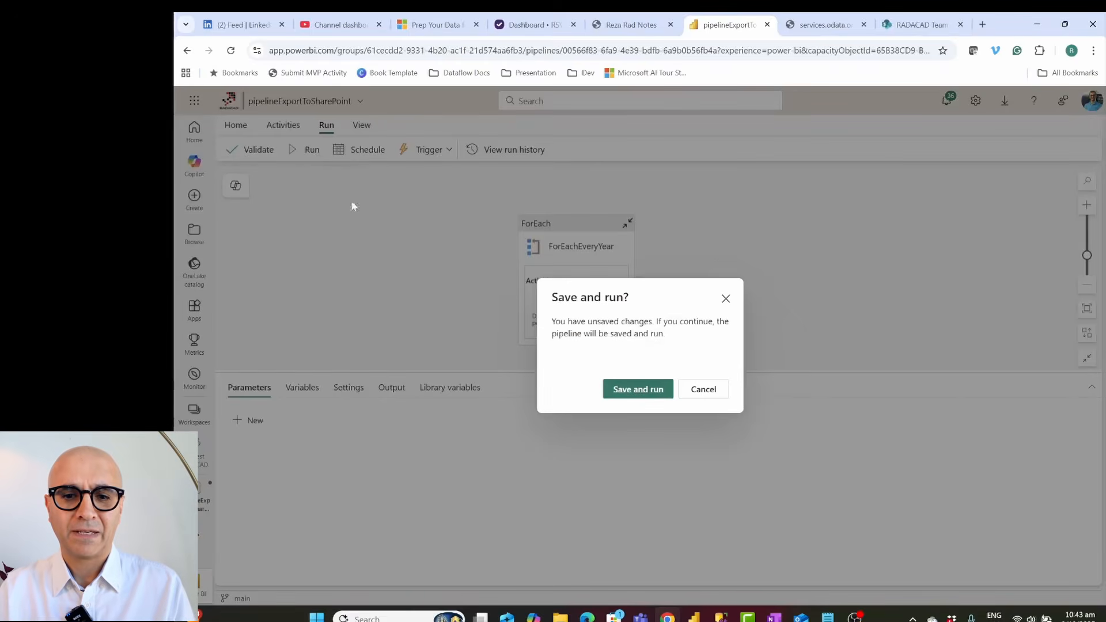
left_click(637, 390)
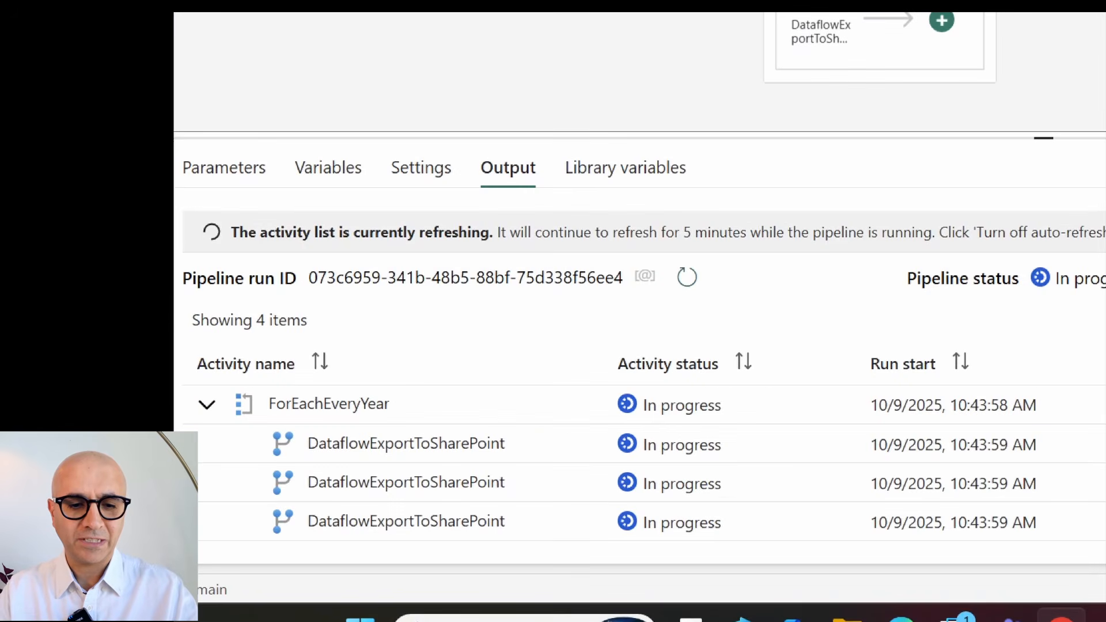
mouse_move(249, 419)
left_mouse_down()
mouse_move(459, 510)
mouse_move(720, 565)
mouse_move(647, 545)
mouse_move(1104, 554)
left_mouse_up()
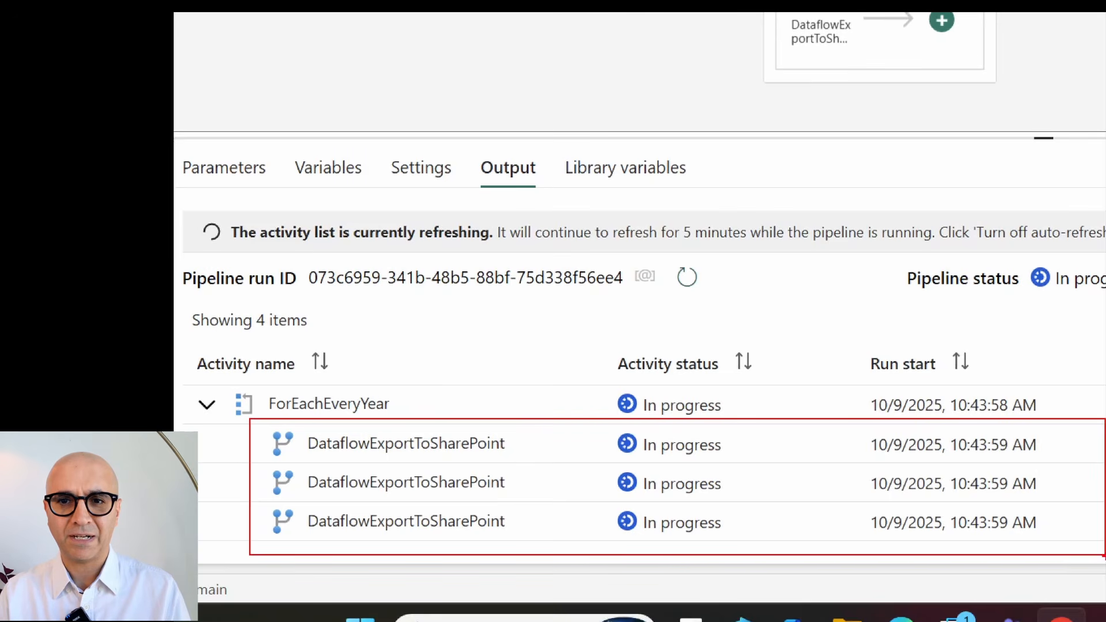
key("Escape")
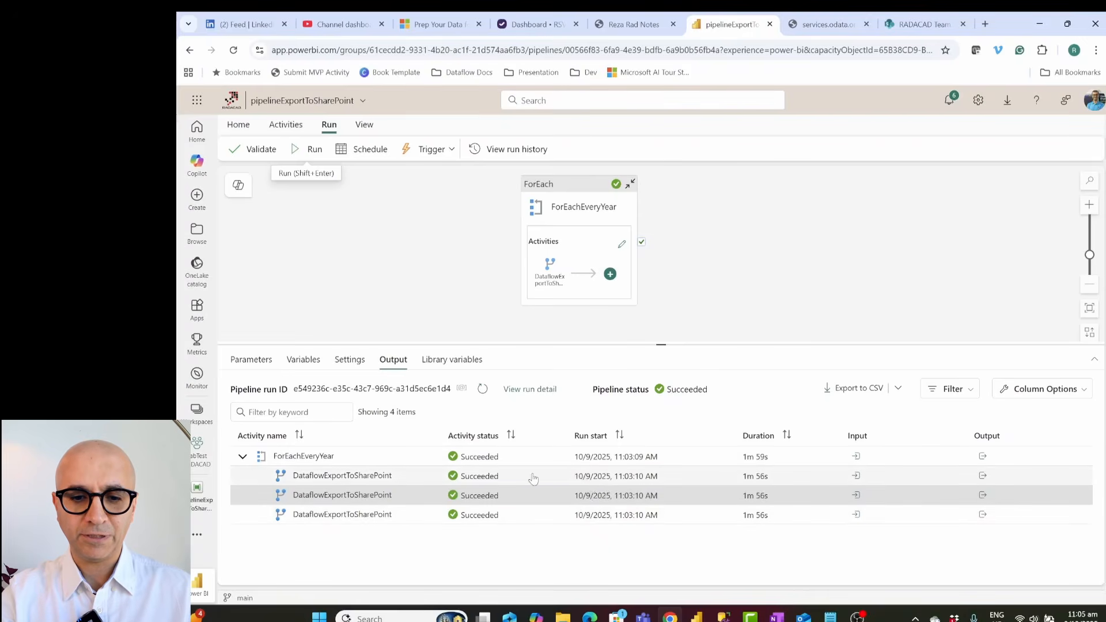
Step: Examine the input of each of the three DataflowExportToSharePoint runs for its Year value, and the output of the first run
left_click(525, 516)
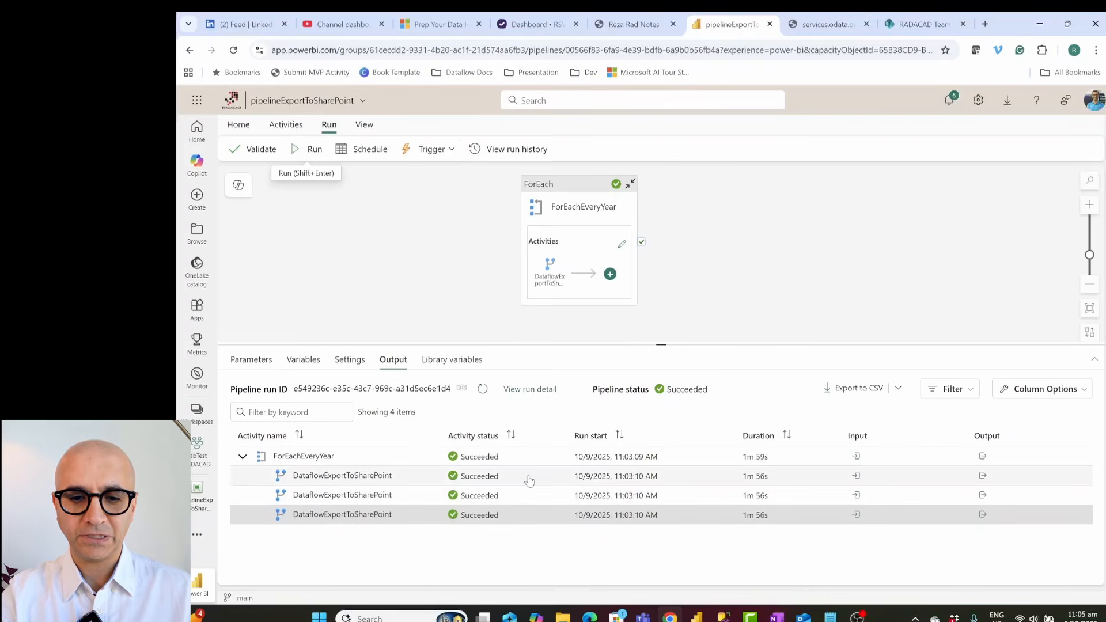
left_click(528, 478)
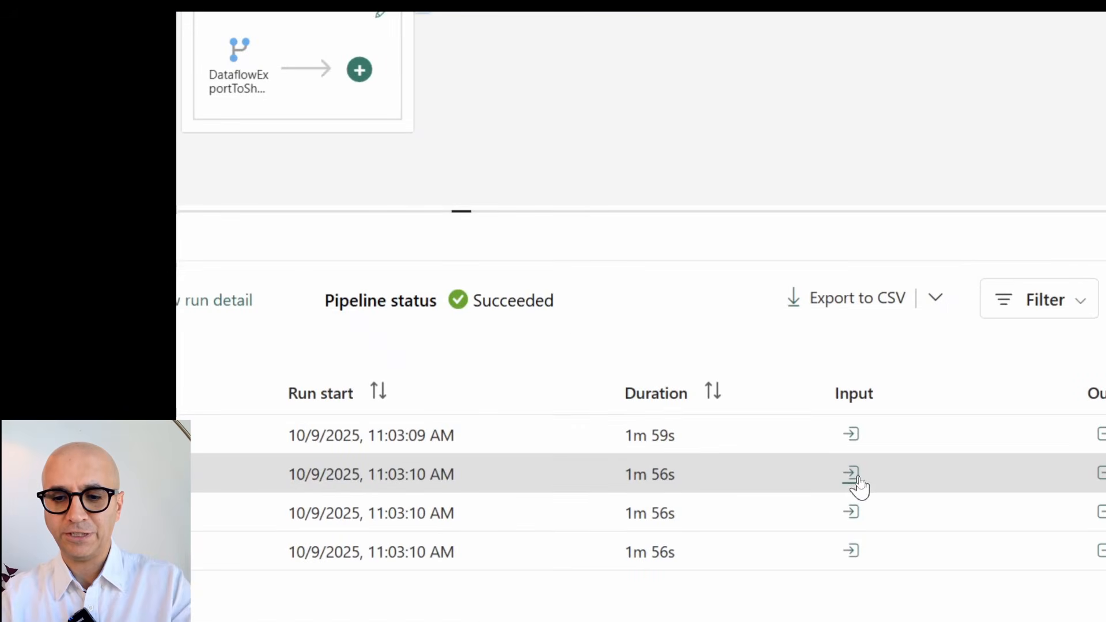
left_click(856, 479)
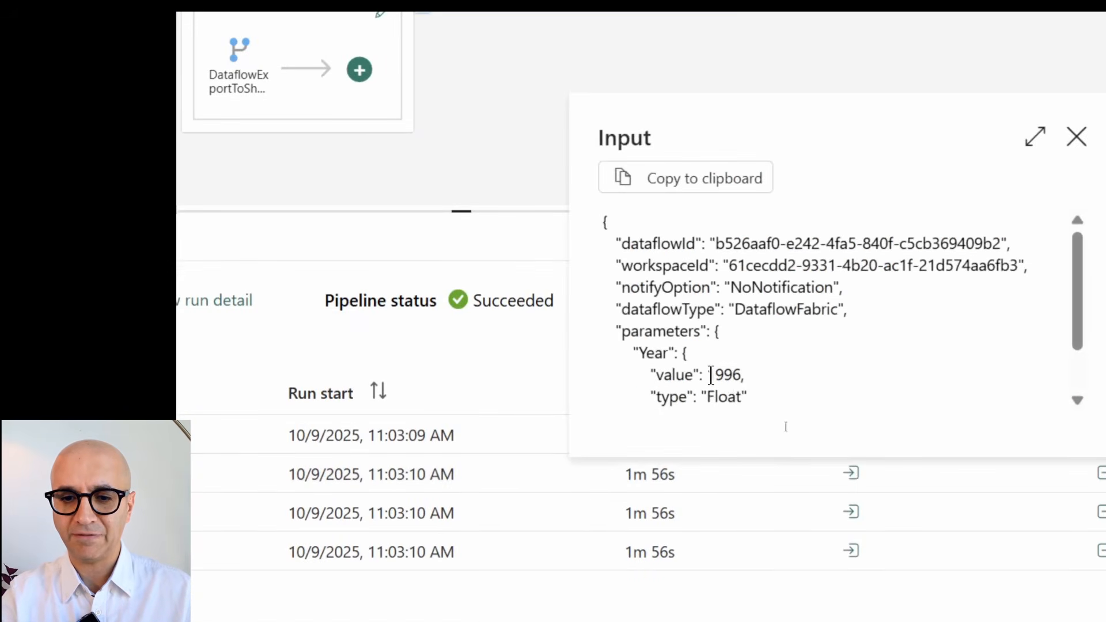
left_click_drag(709, 375, 741, 375)
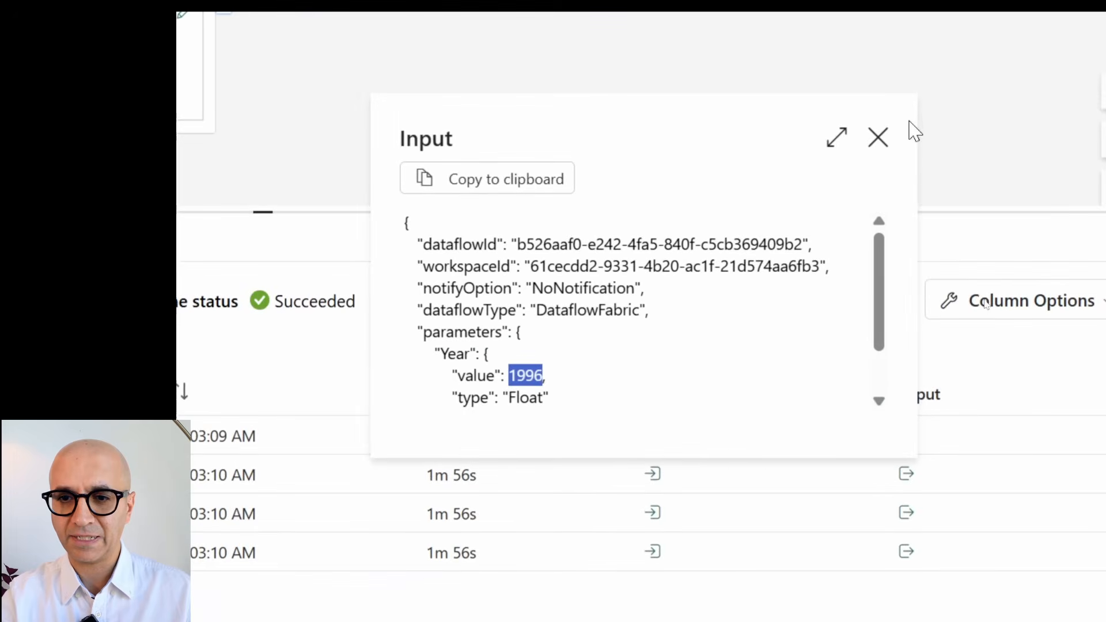
left_click(886, 142)
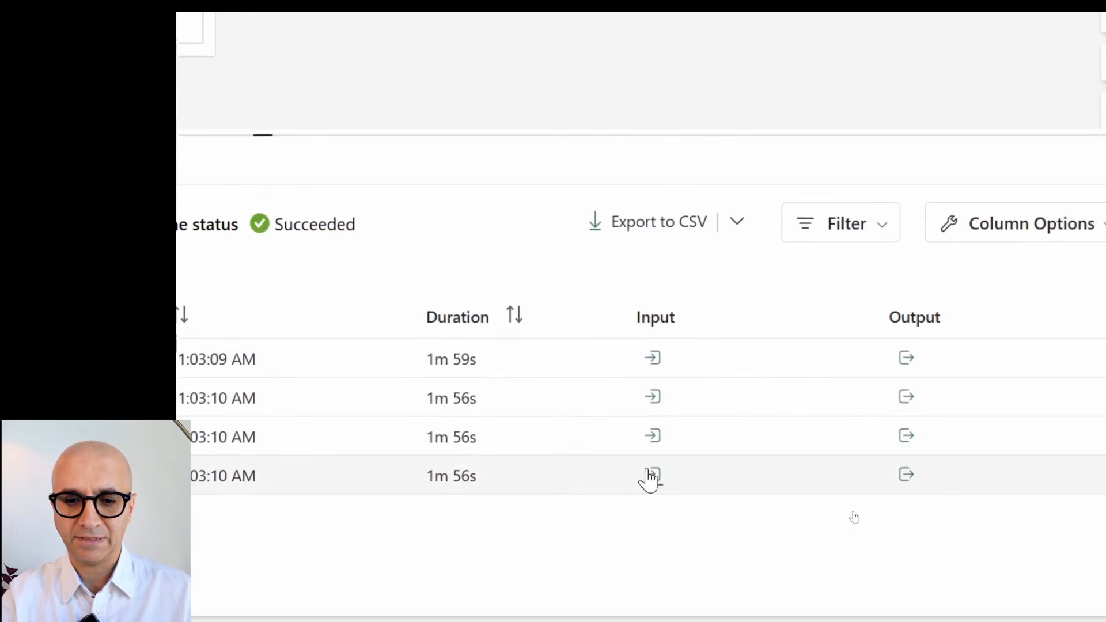
left_click(653, 437)
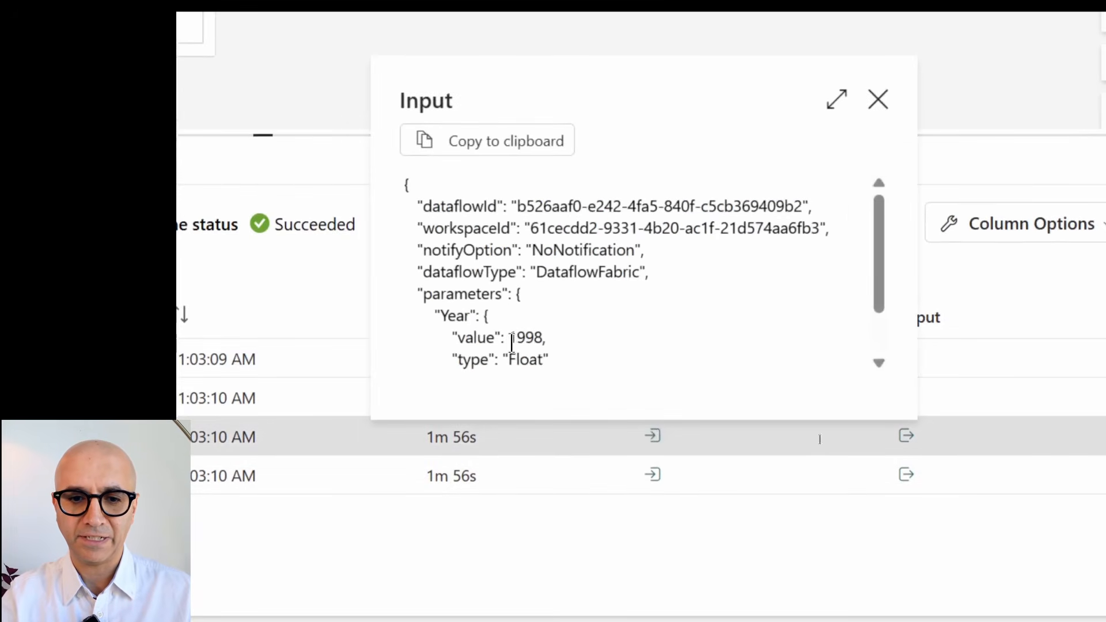
left_click(876, 105)
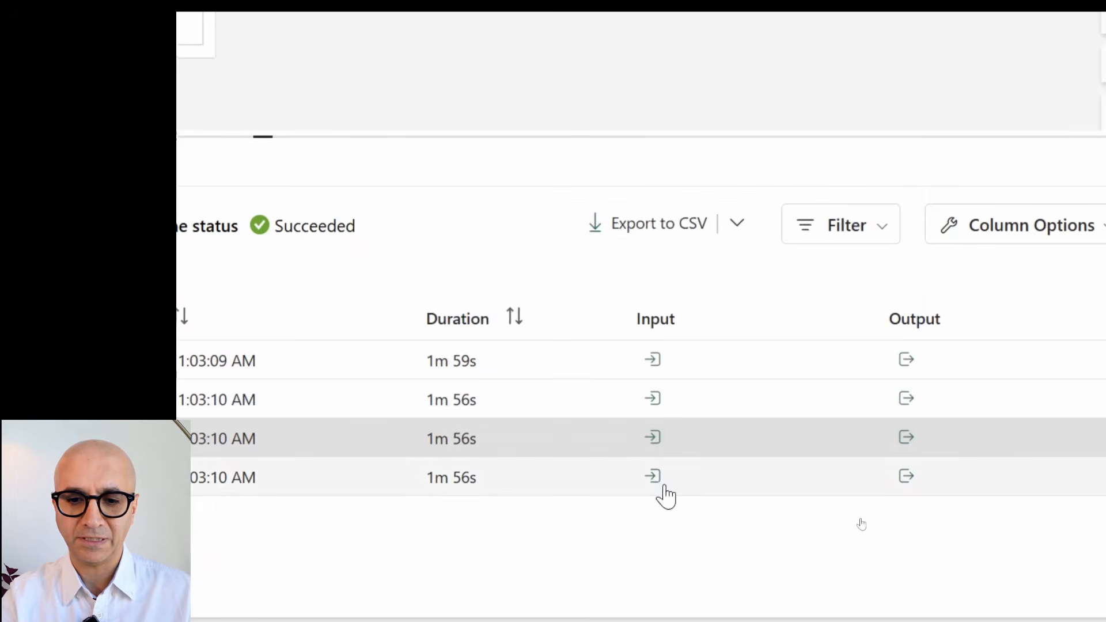
left_click(653, 478)
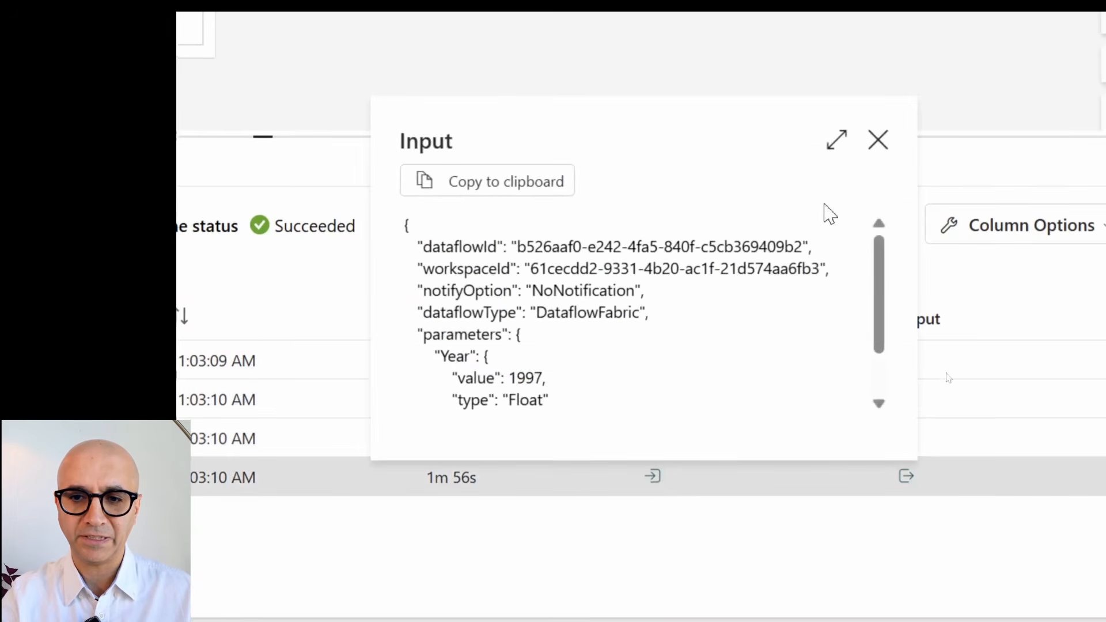
left_click(876, 149)
left_click(906, 398)
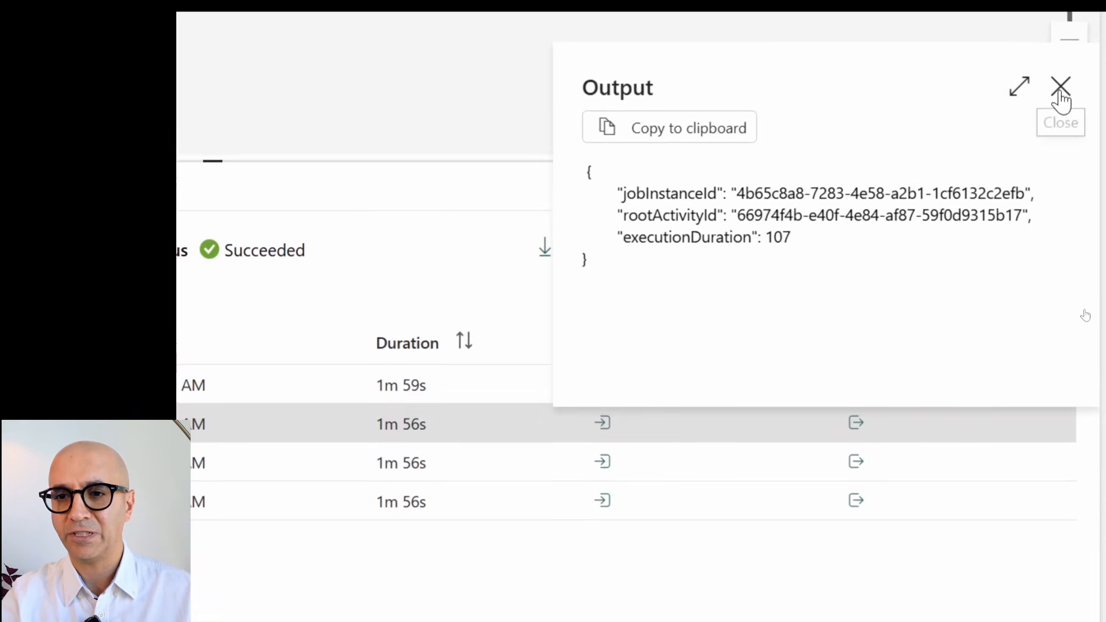
left_click(1060, 62)
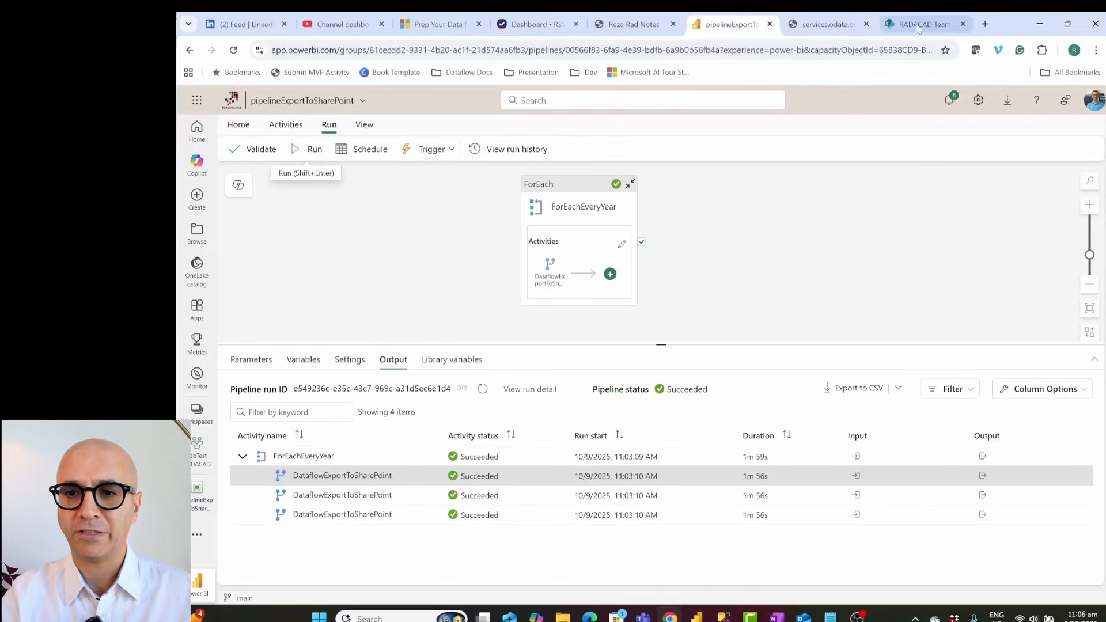
Step: Switch to the SharePoint library xyz, open 1998.csv and fit the OrderDate column's width to its contents
left_click(919, 26)
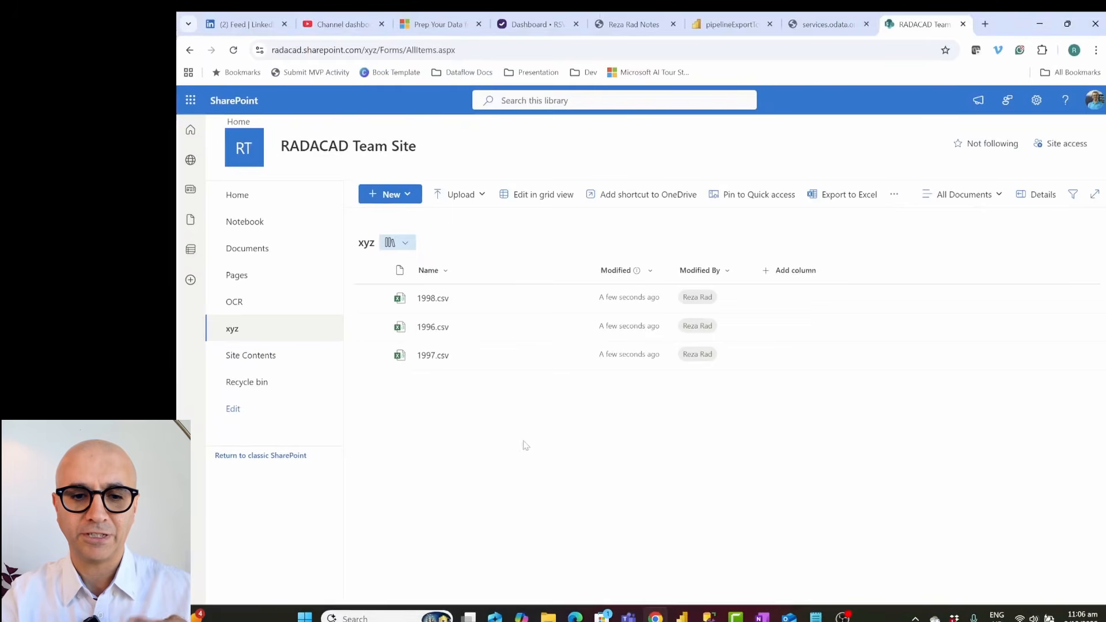
left_click(432, 298)
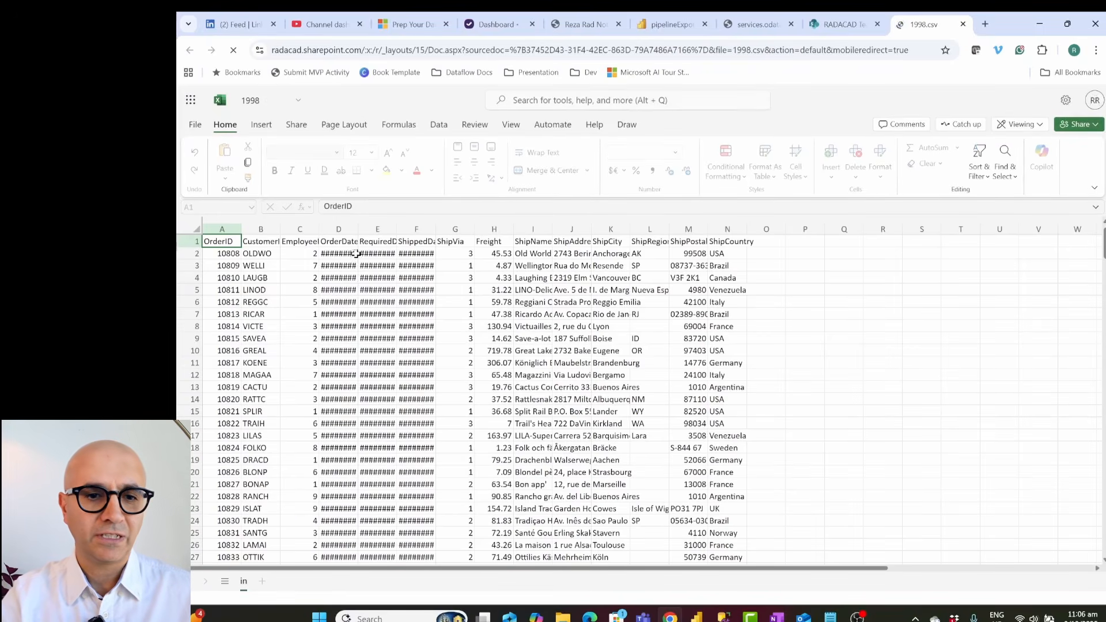
double_click(358, 229)
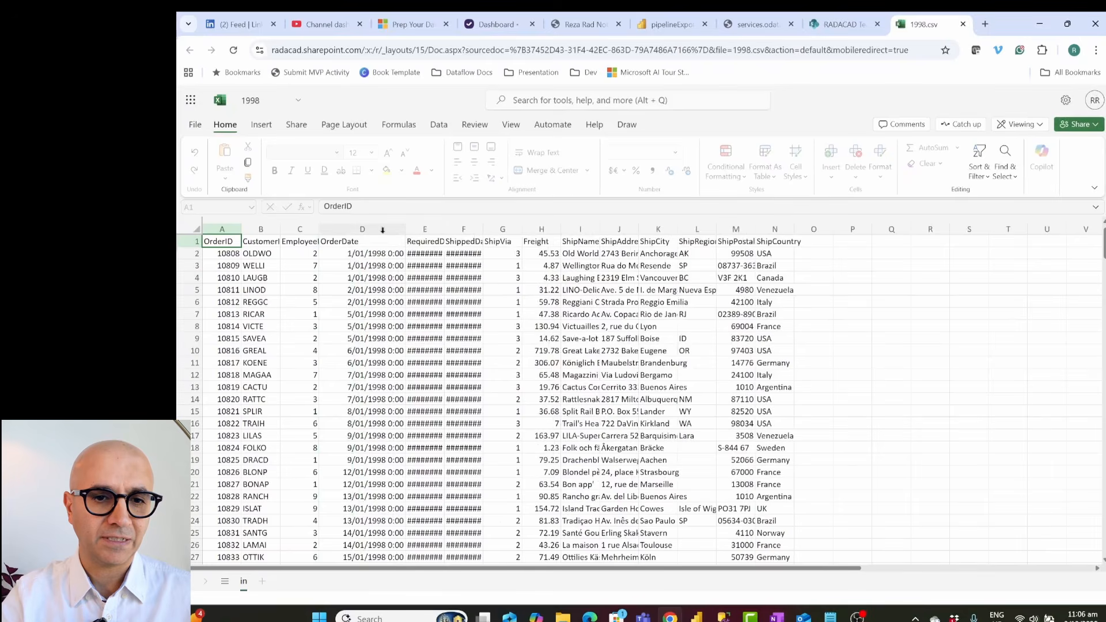
Step: Examine the OrderDate column of 1998.csv down to the last rows to check the year of the orders
left_click(382, 229)
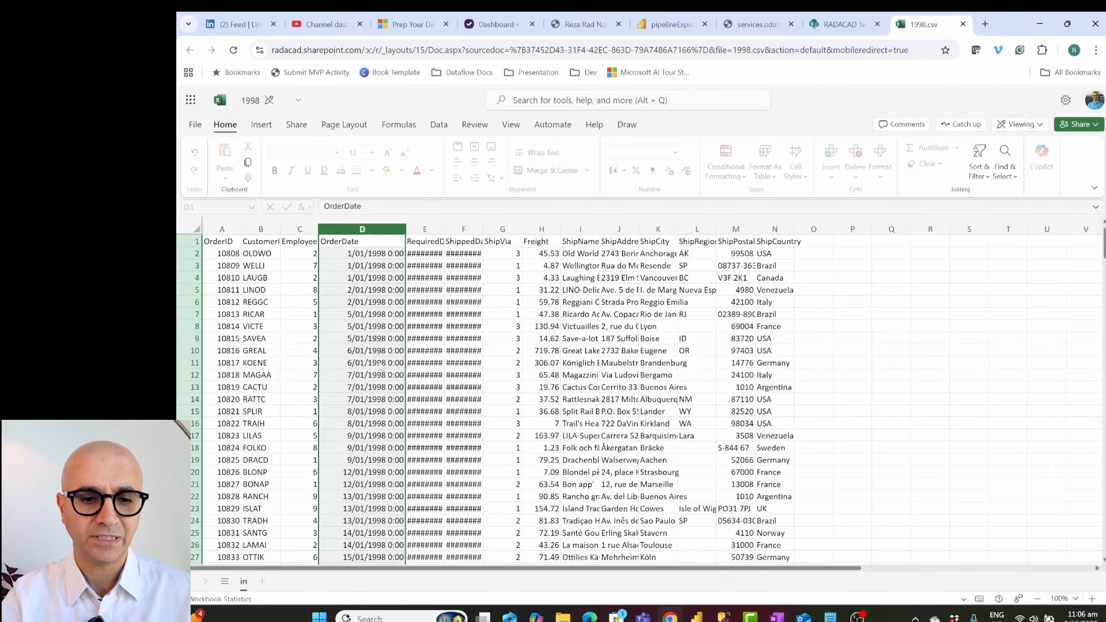
scroll(378, 354, "down", 20)
scroll(379, 360, "down", 5)
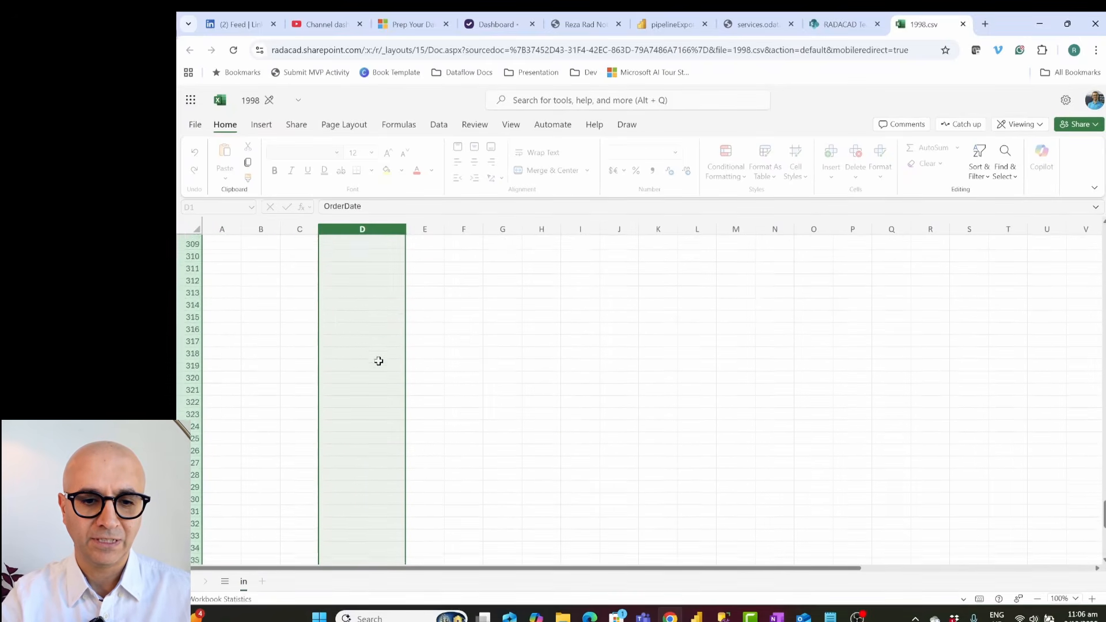
scroll(379, 360, "up", 20)
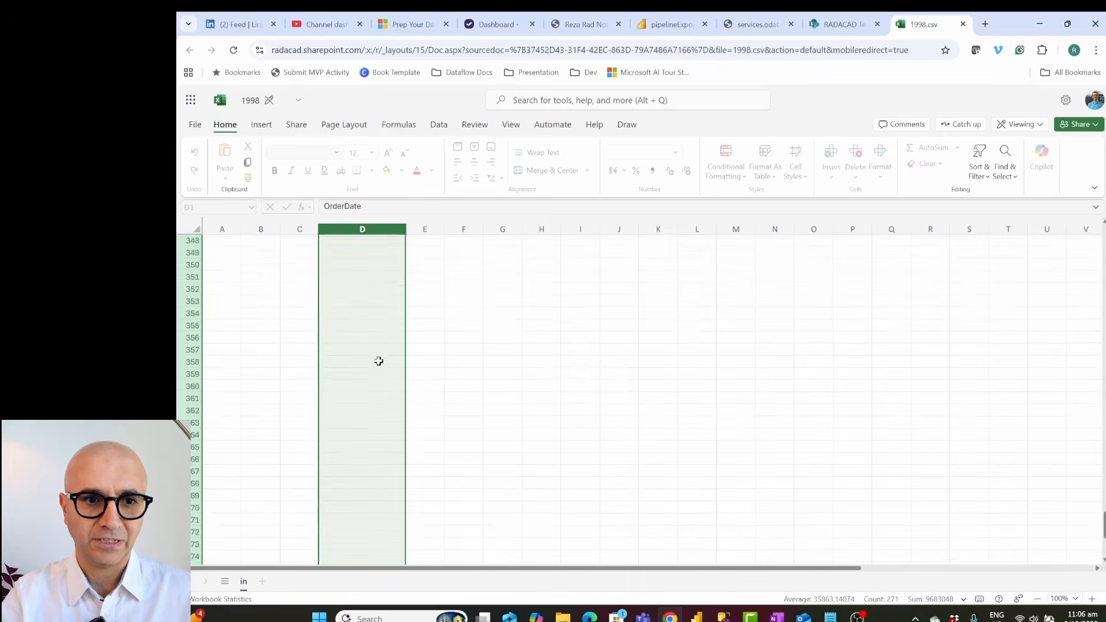
scroll(378, 360, "up", 18)
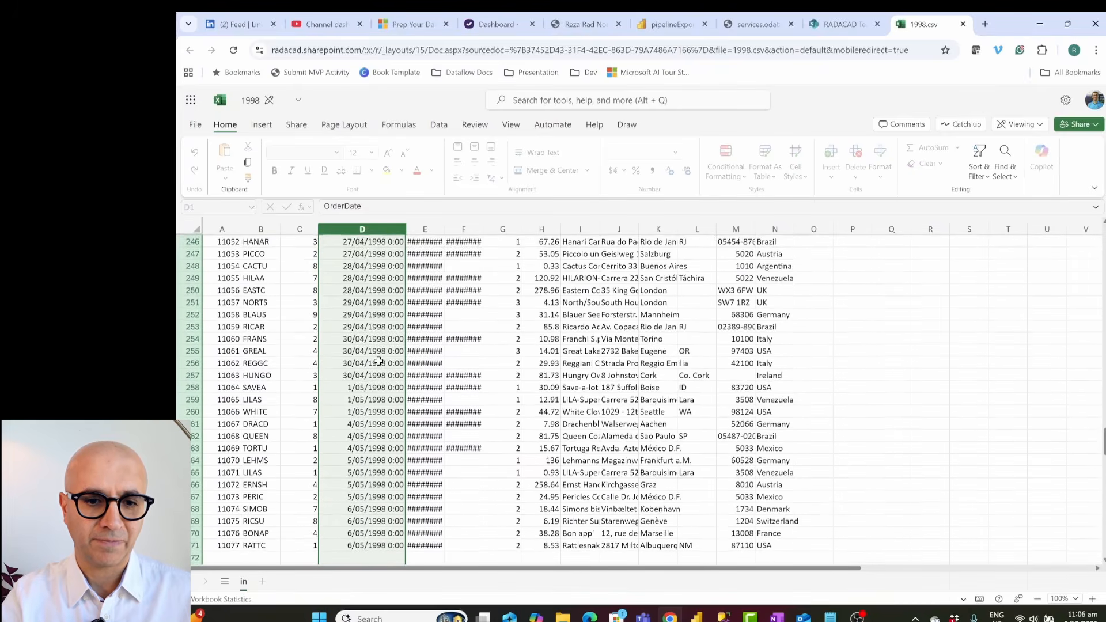
scroll(389, 374, "down", 1)
scroll(390, 375, "up", 20)
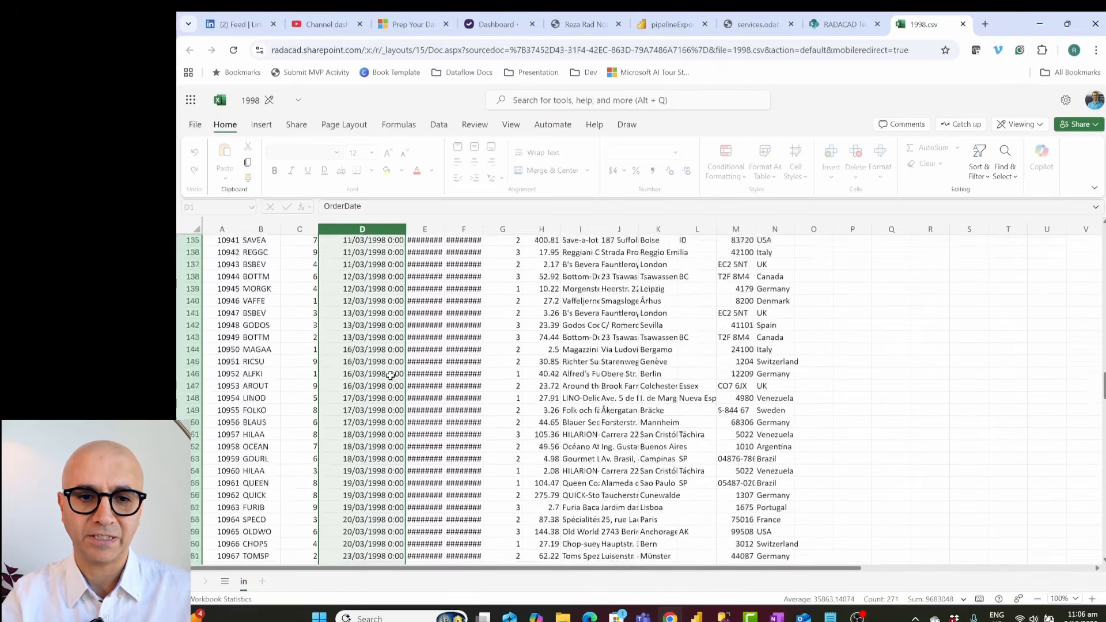
Step: Review the exported files in the SharePoint library xyz with 1998.csv deselected, and return to the pipeline's run output
left_click(818, 19)
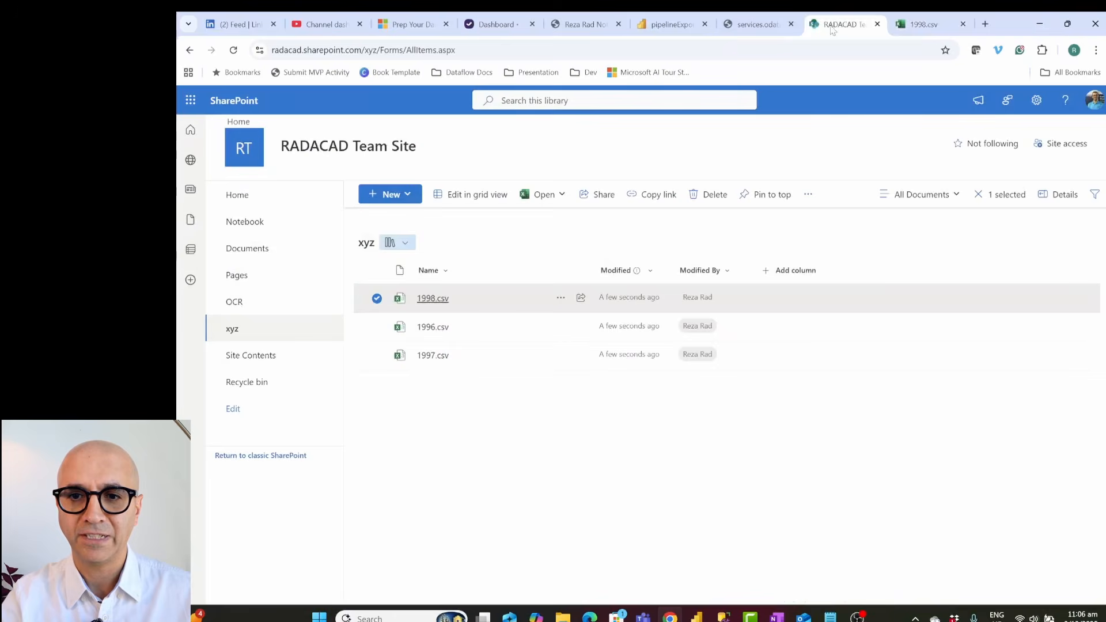
left_click(512, 460)
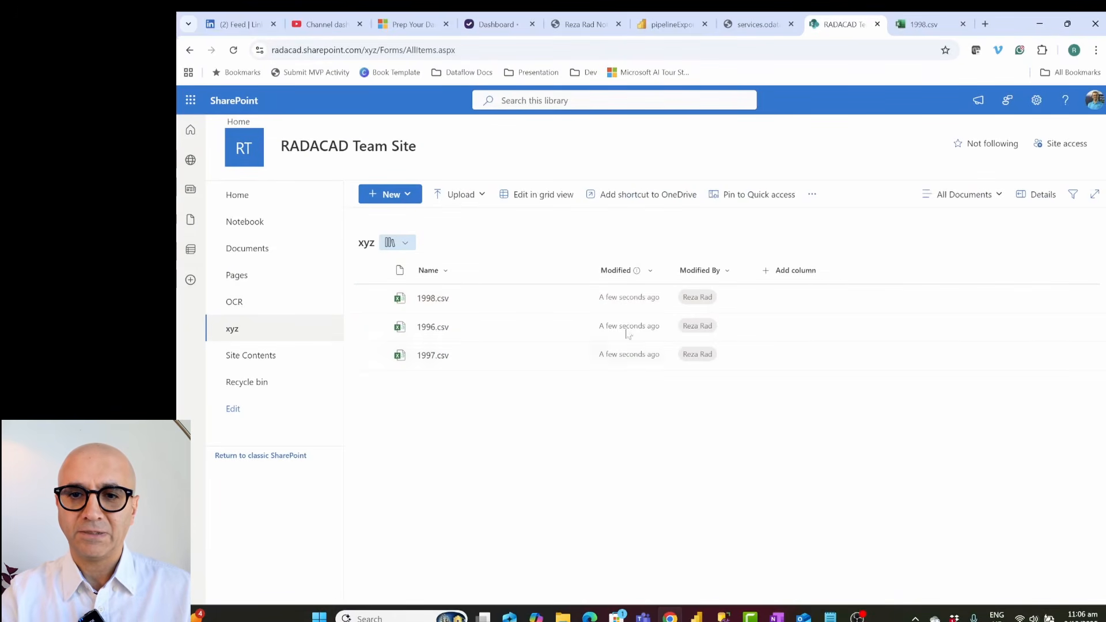
left_click(668, 27)
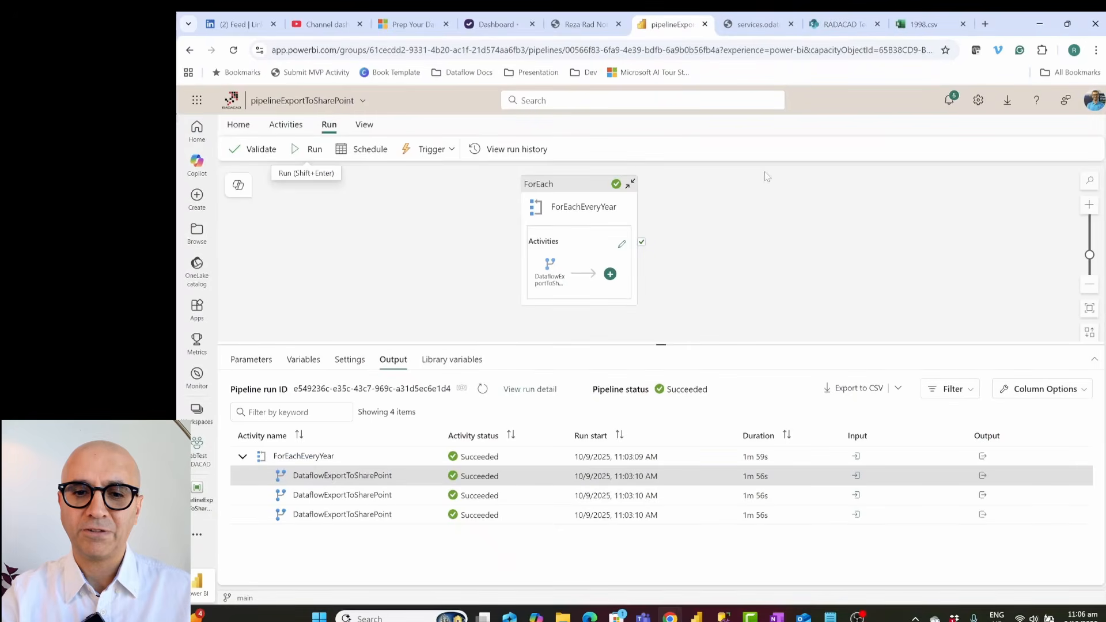